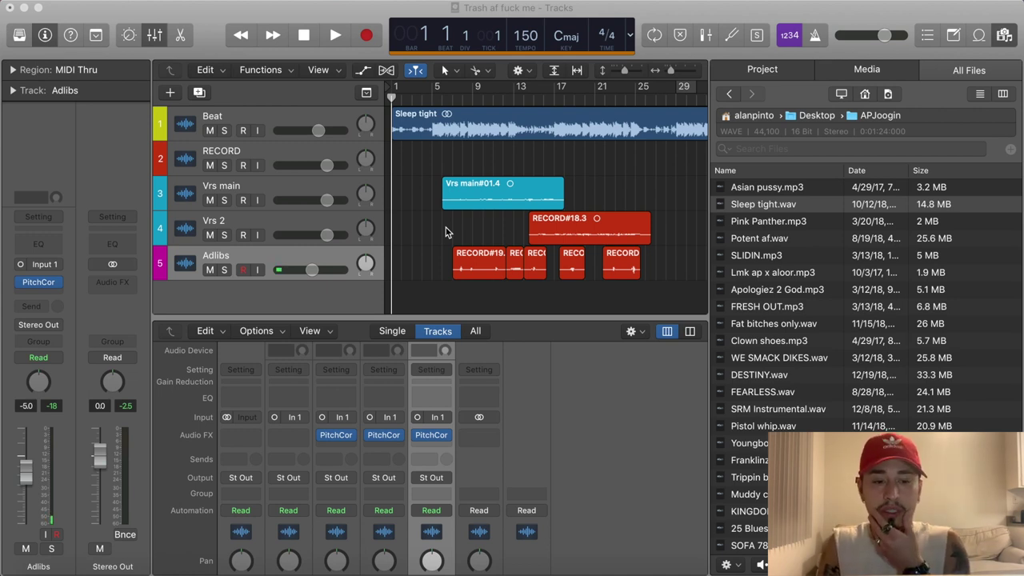
Play the song from around bar 6, zoom in, and mute the Adlibs track
click(446, 97)
key(space)
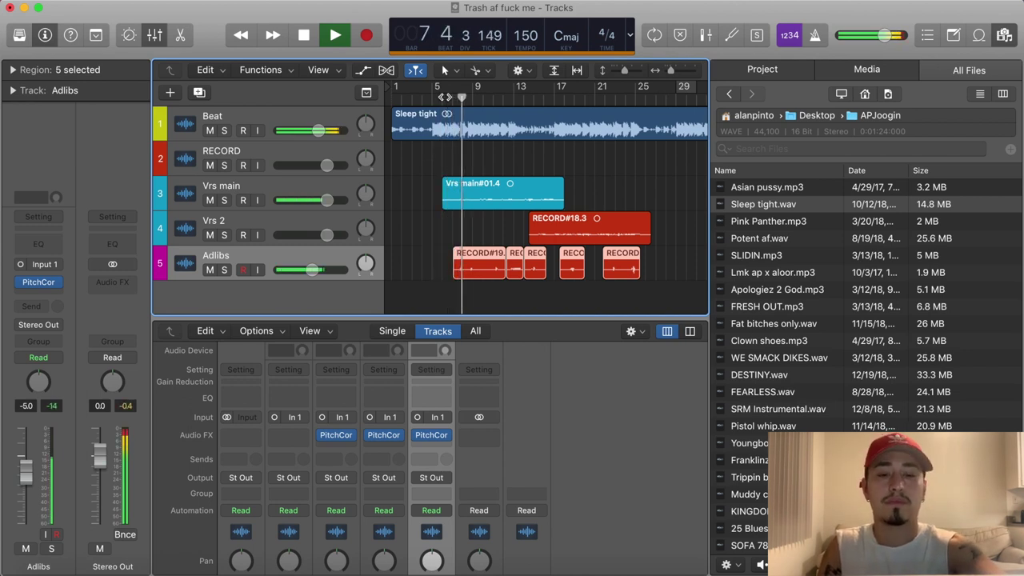
click(672, 71)
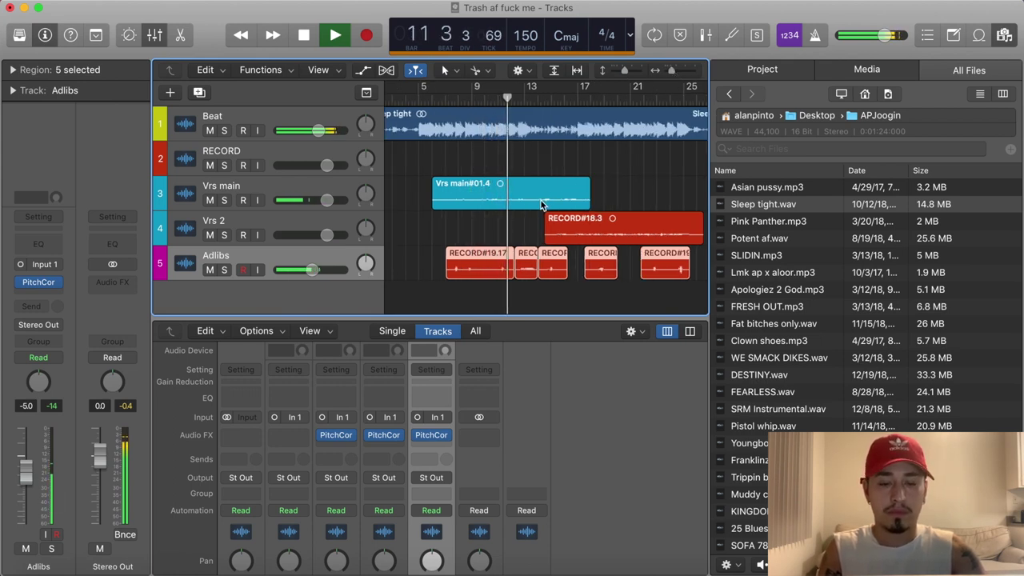
key(space)
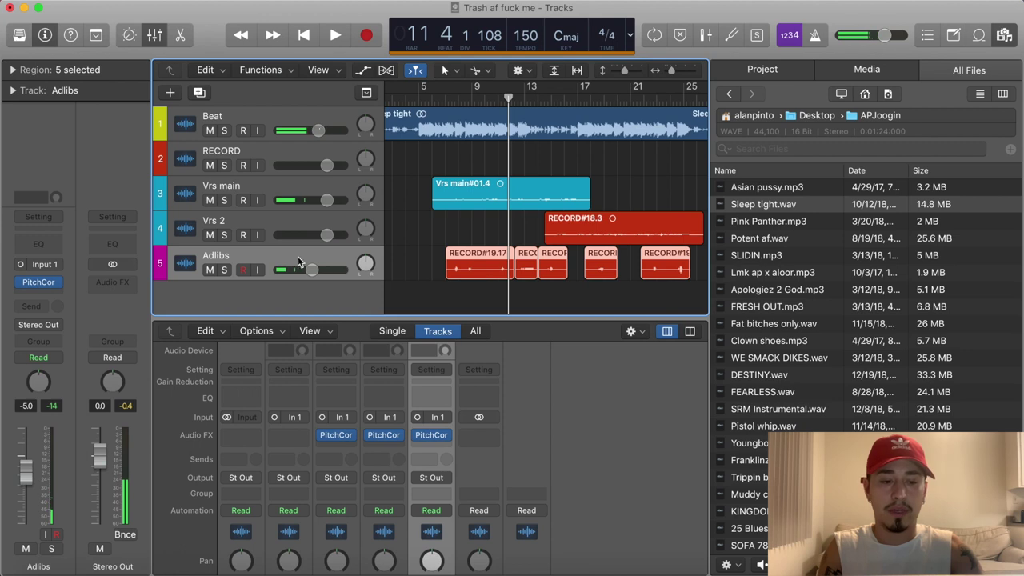
click(209, 270)
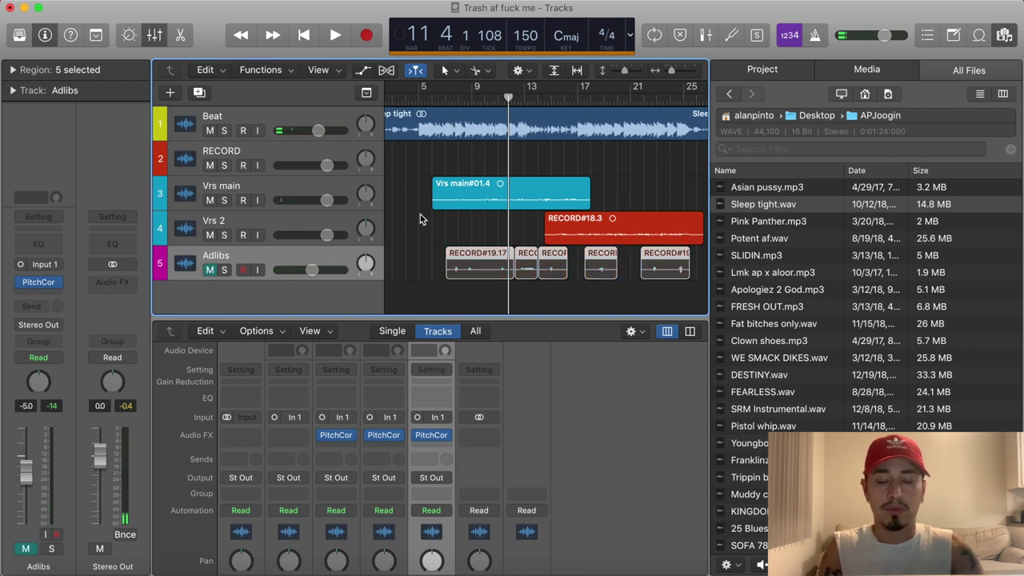
Audition from bar 8, set the Beat track volume to -5.0 dB, and select Vrs main
click(460, 99)
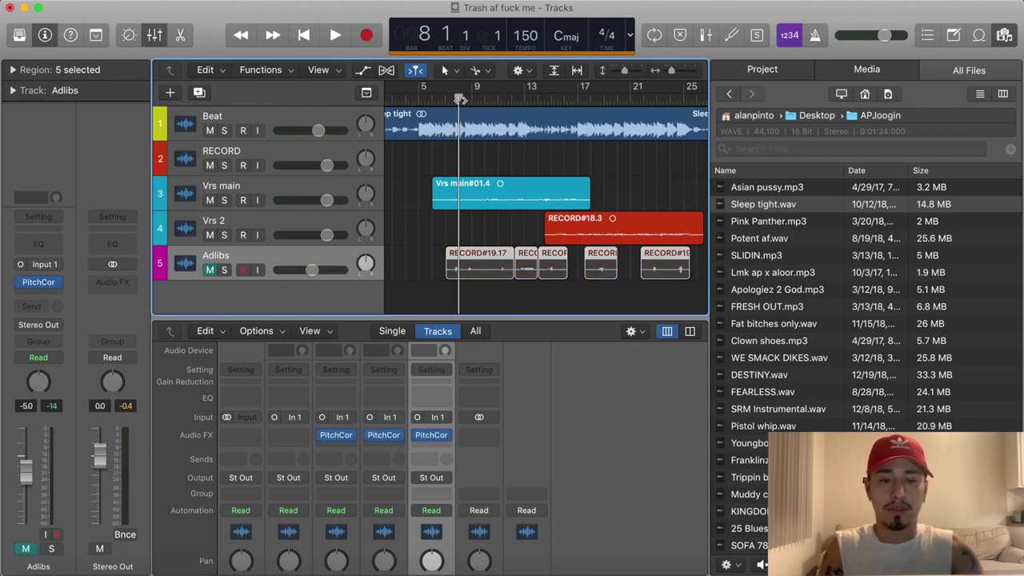
key(space)
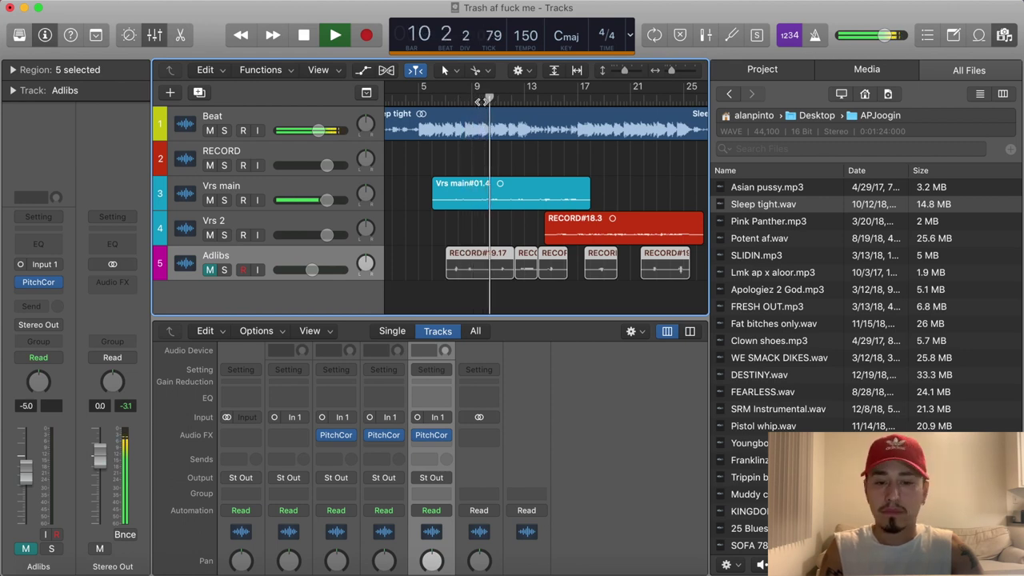
key(space)
double_click(323, 130)
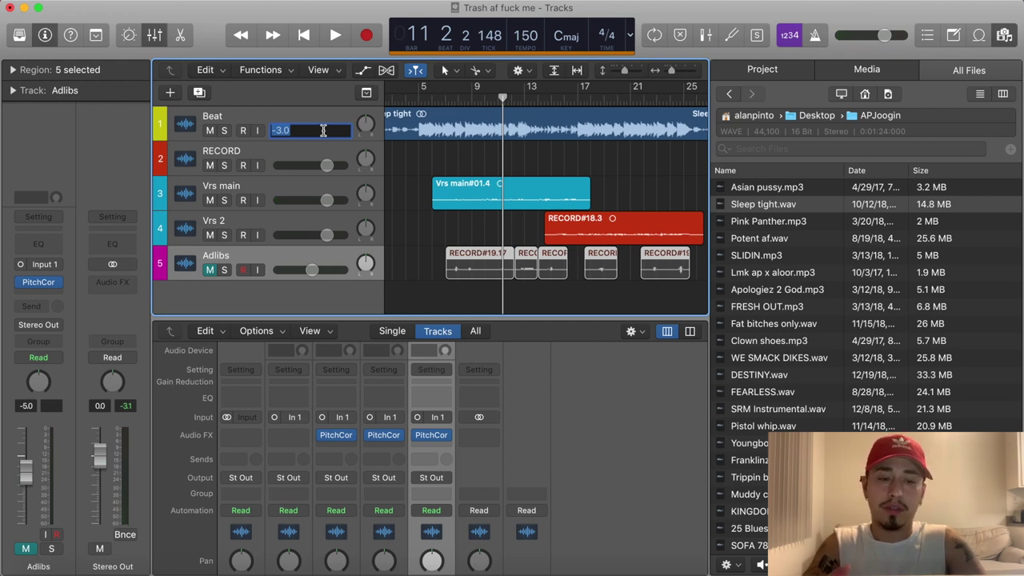
text(-5)
key(Return)
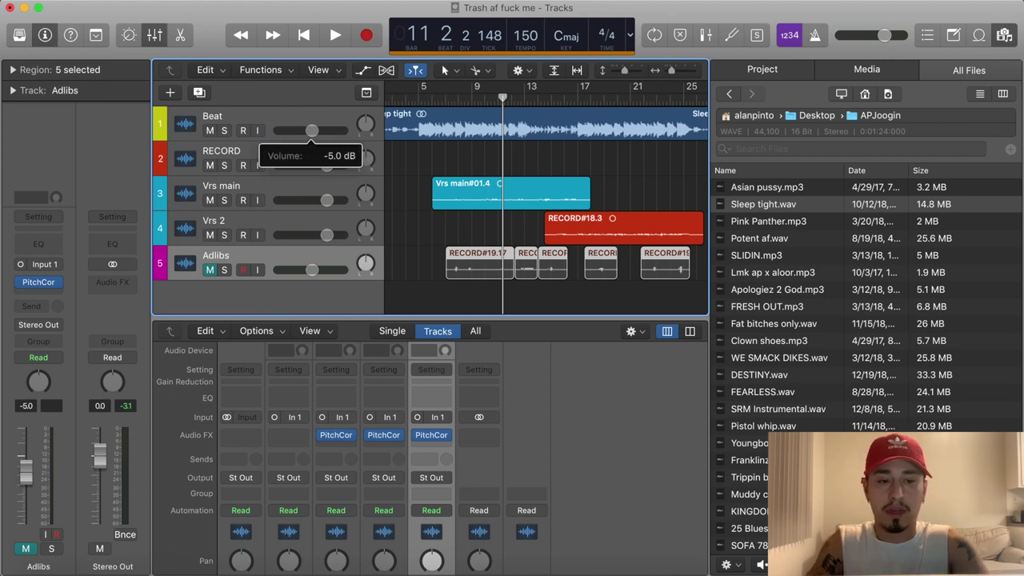
click(267, 193)
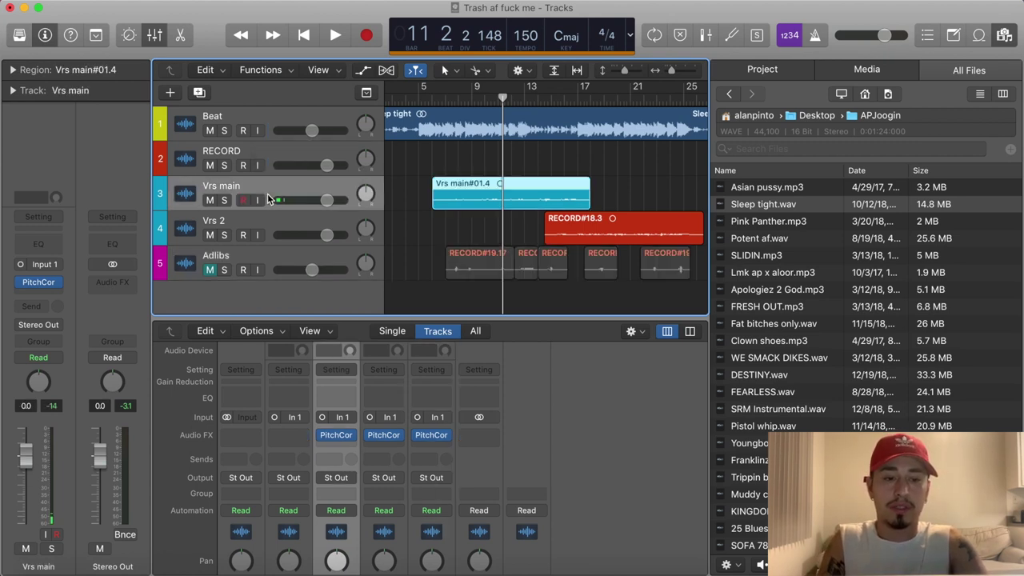
Hide the mixer and open the plug-in list from the empty Audio FX slot below PitchCor
click(155, 34)
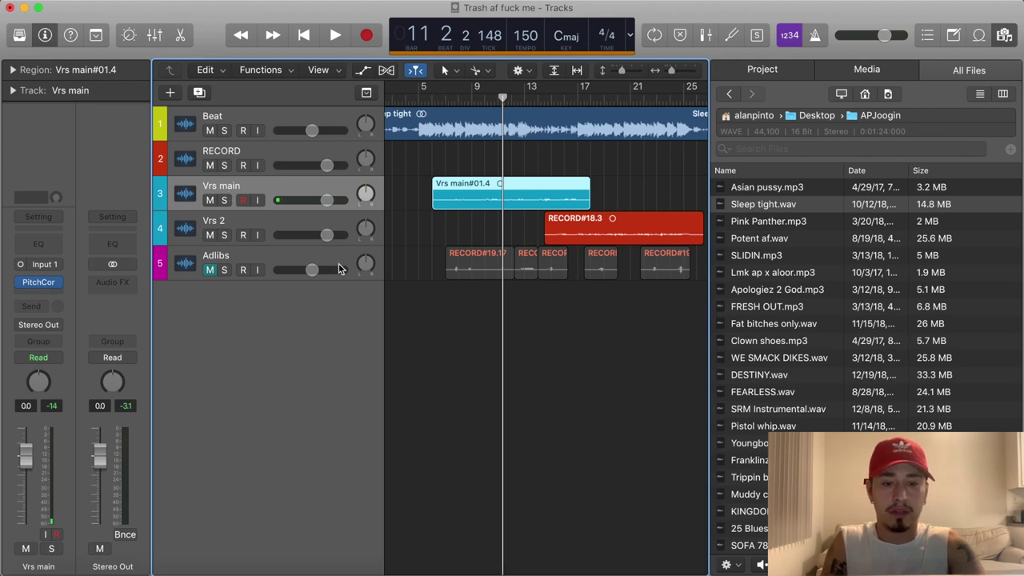
scroll(454, 229, left, 2)
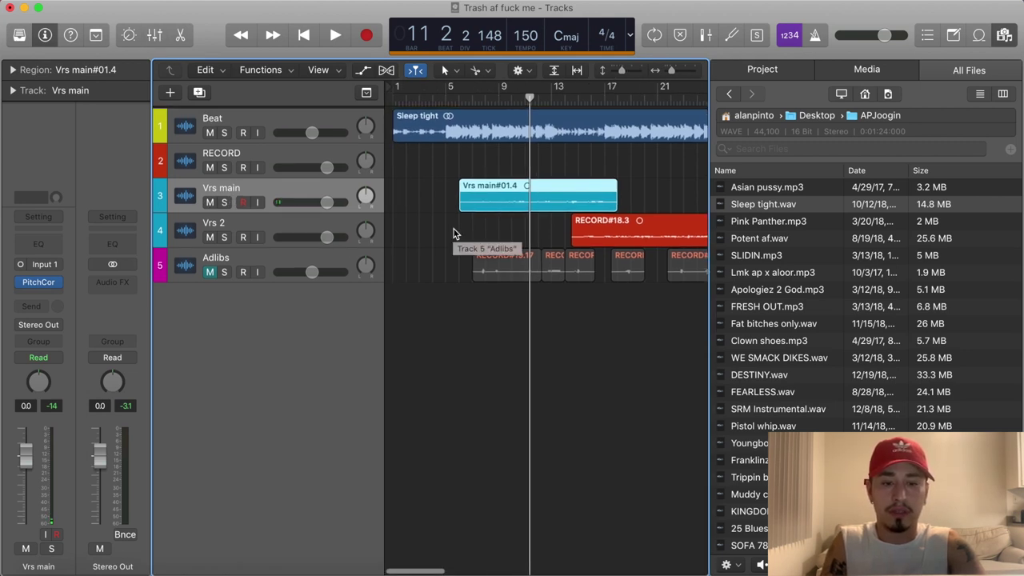
scroll(453, 229, right, 2)
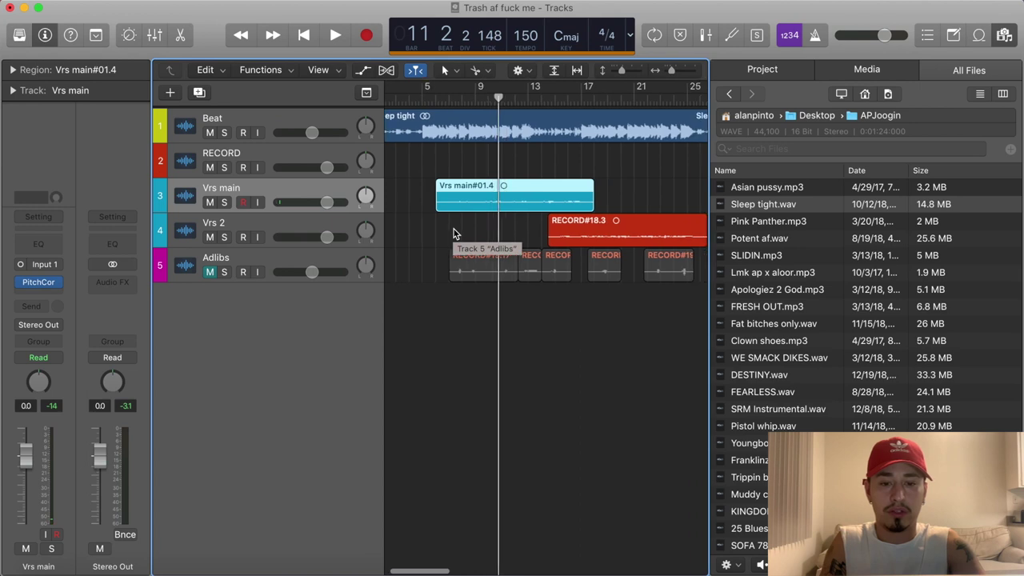
click(41, 292)
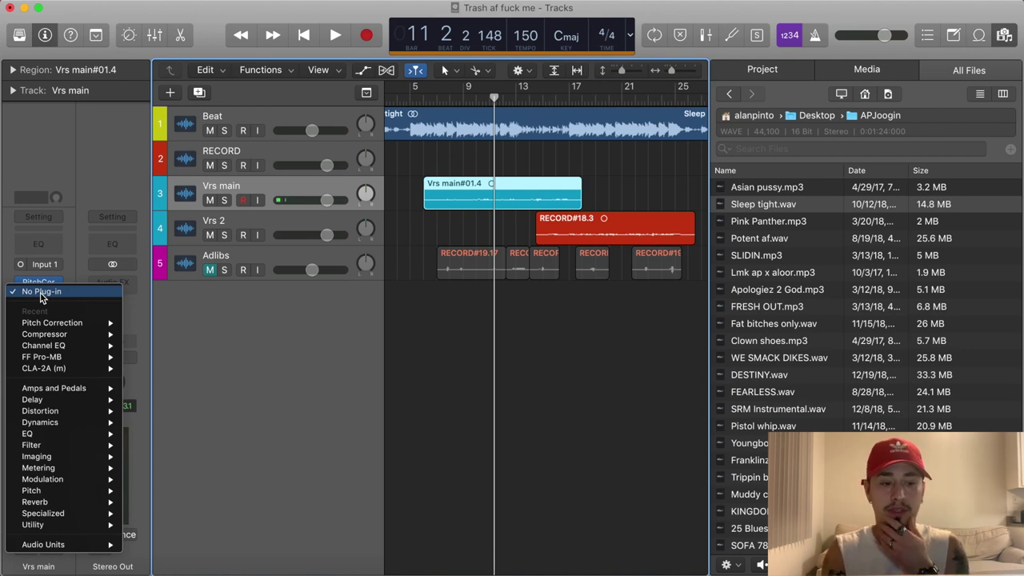
Insert Channel EQ > Mono with Analyzer on, move its window down, and cycle bars 10–16
mouse_move(88, 436)
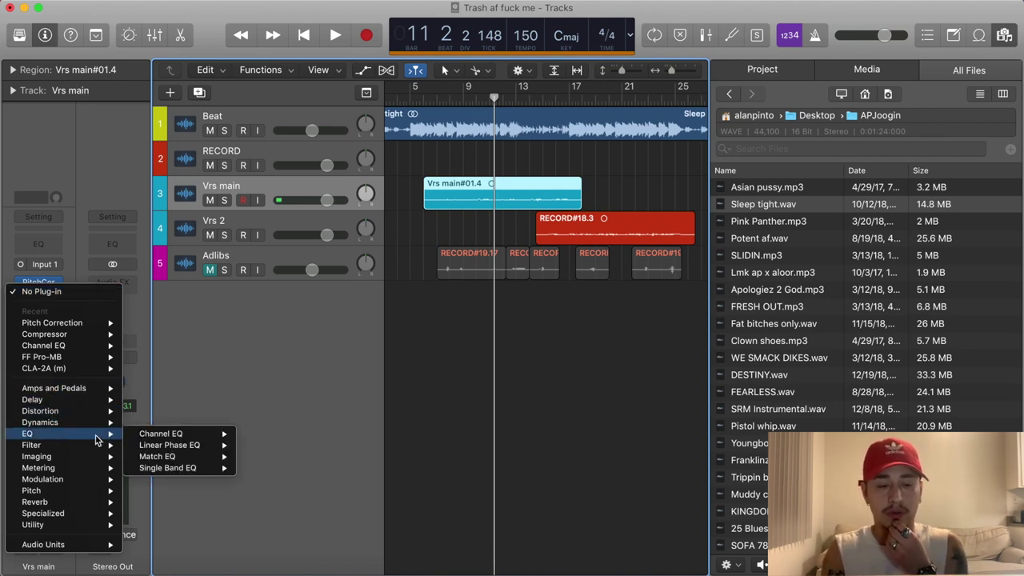
mouse_move(166, 436)
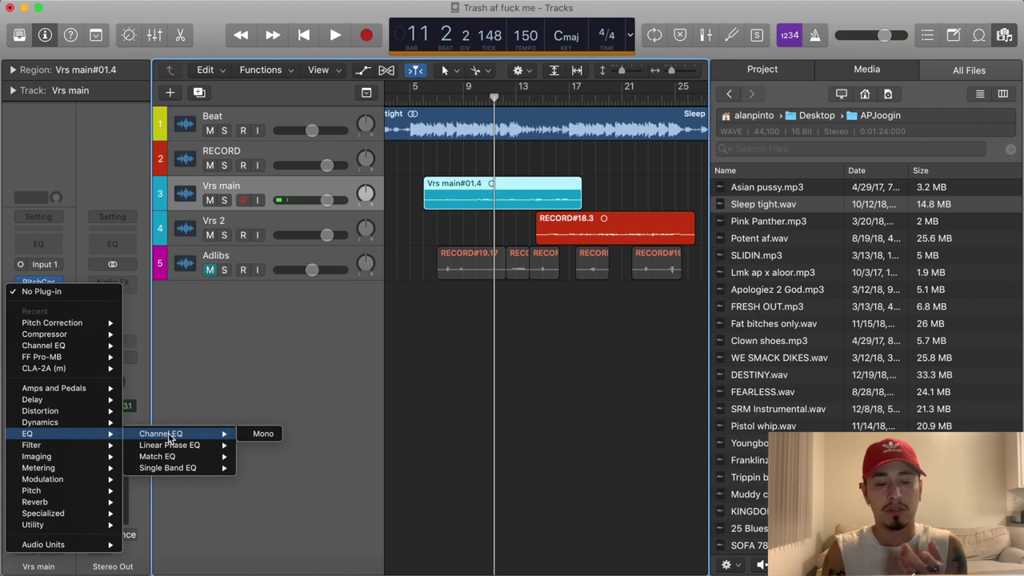
click(256, 435)
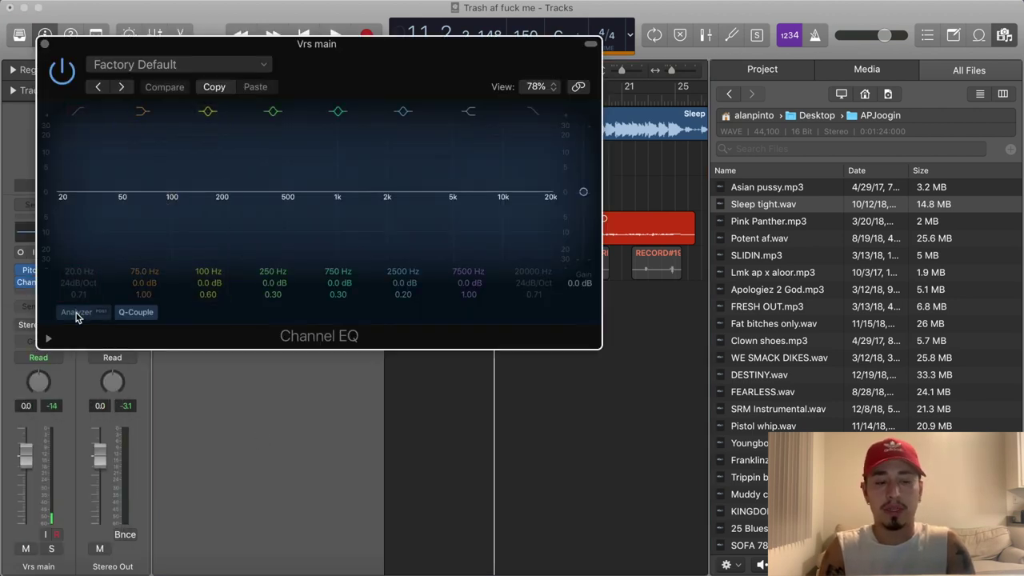
click(77, 313)
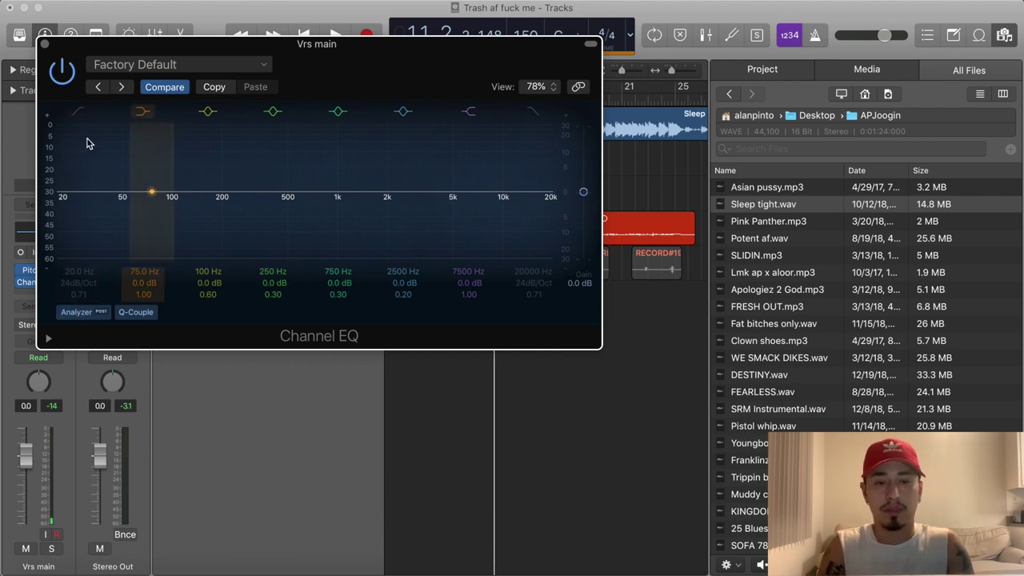
drag(304, 44, 314, 316)
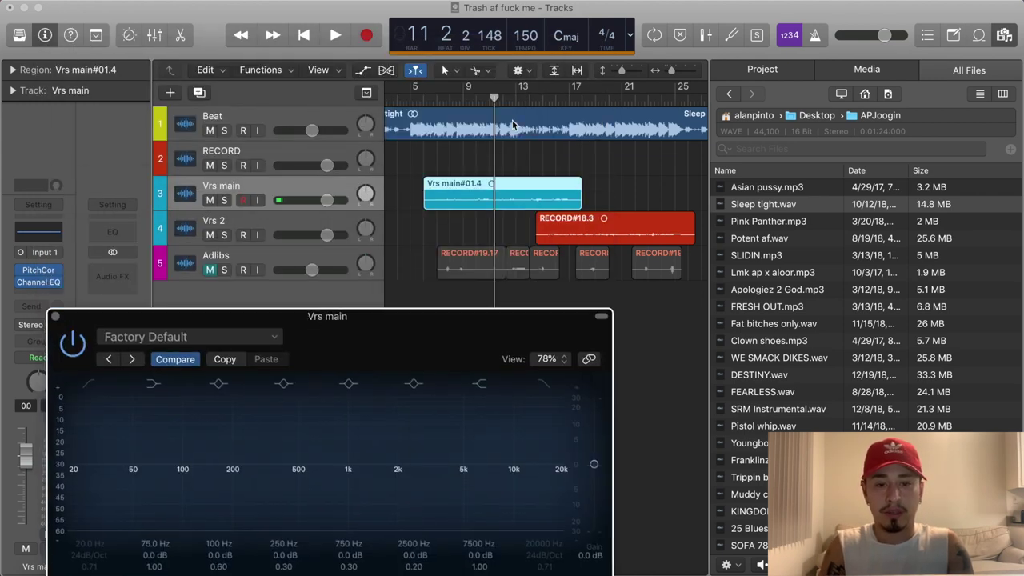
drag(481, 90, 562, 121)
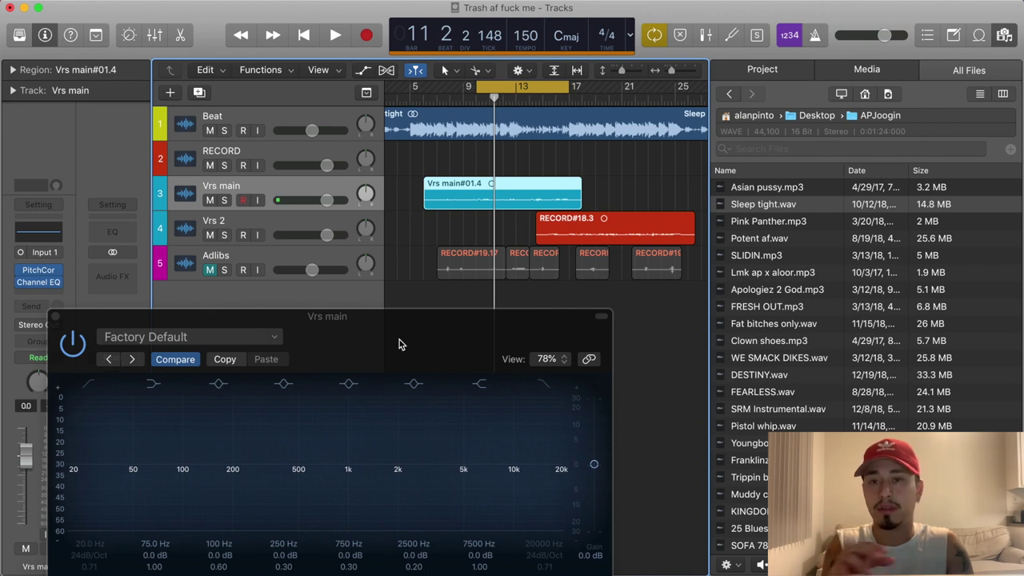
Enable the EQ low-cut band, set it to about 85 Hz at 36dB/Oct, and close the EQ
drag(399, 345, 348, 272)
key(space)
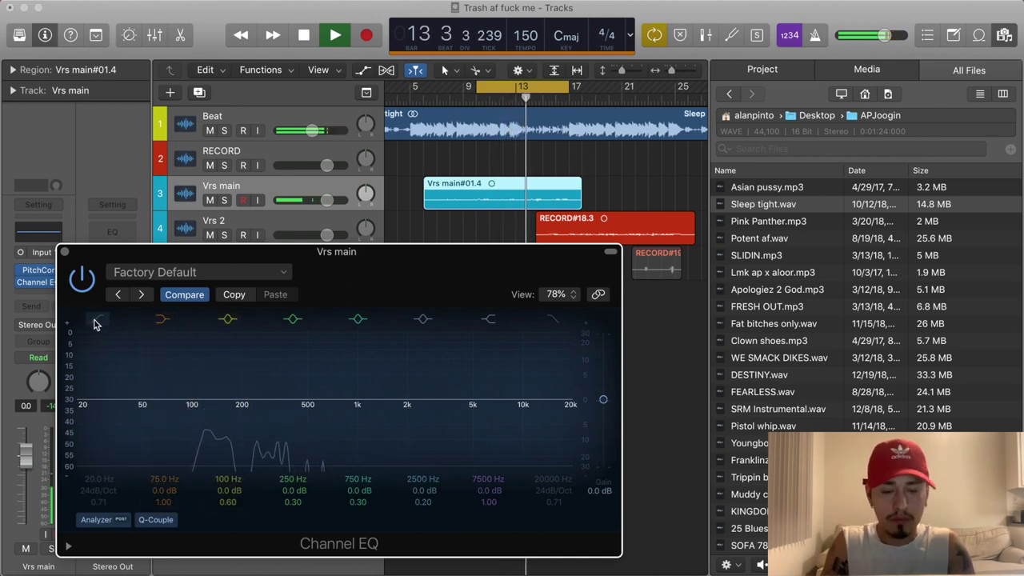
key(space)
click(95, 321)
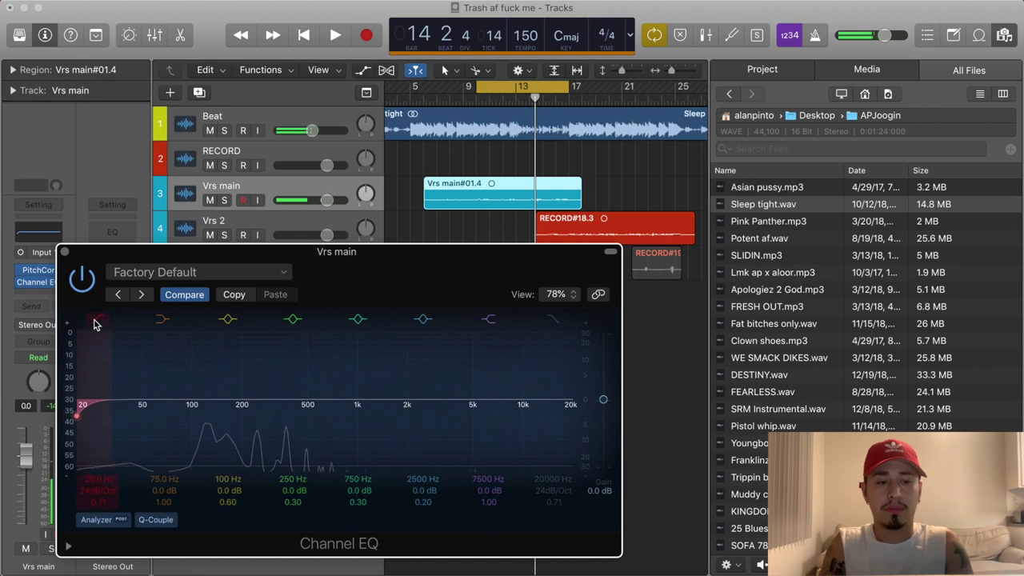
click(93, 485)
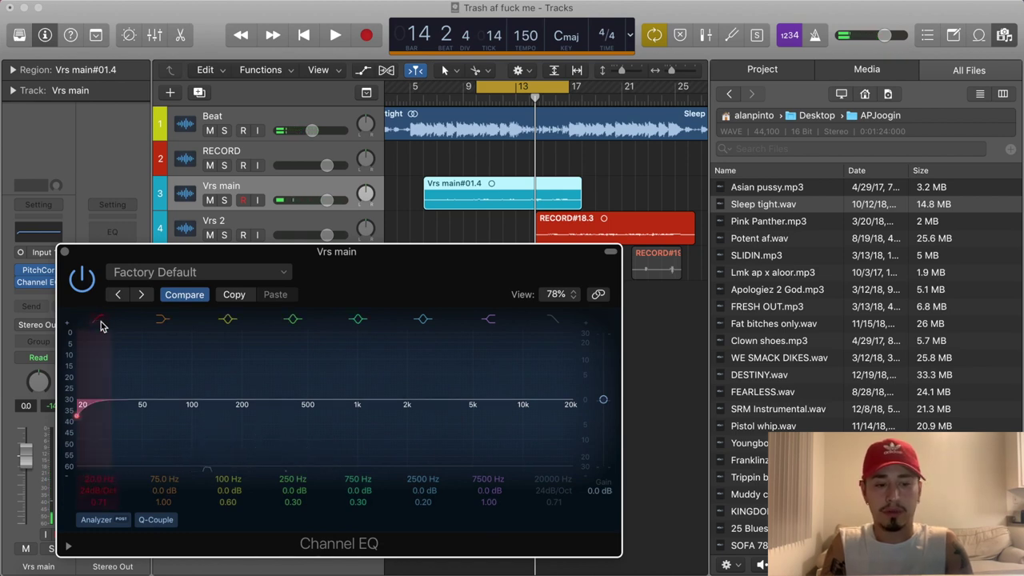
click(100, 324)
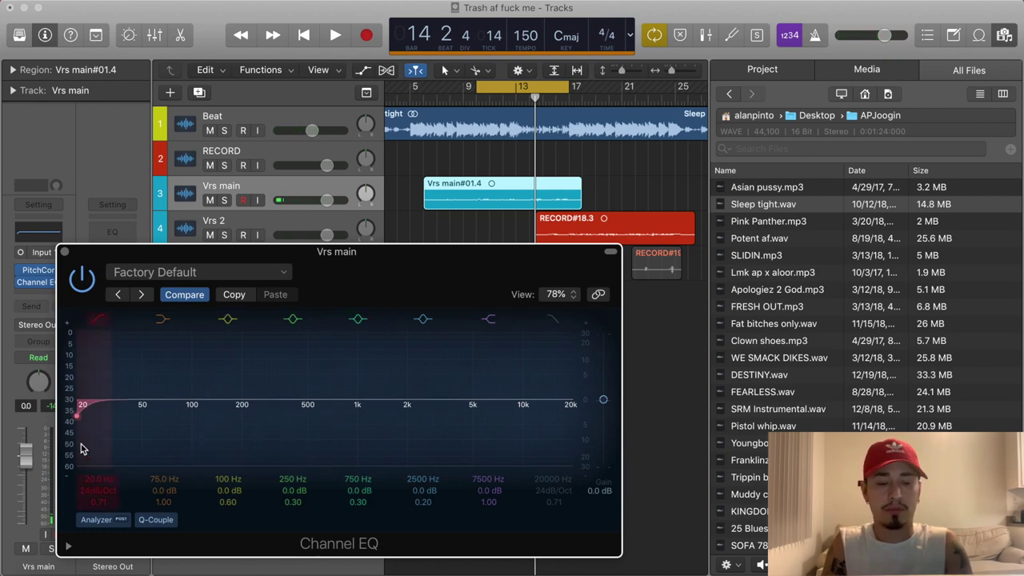
drag(90, 485, 91, 404)
key(space)
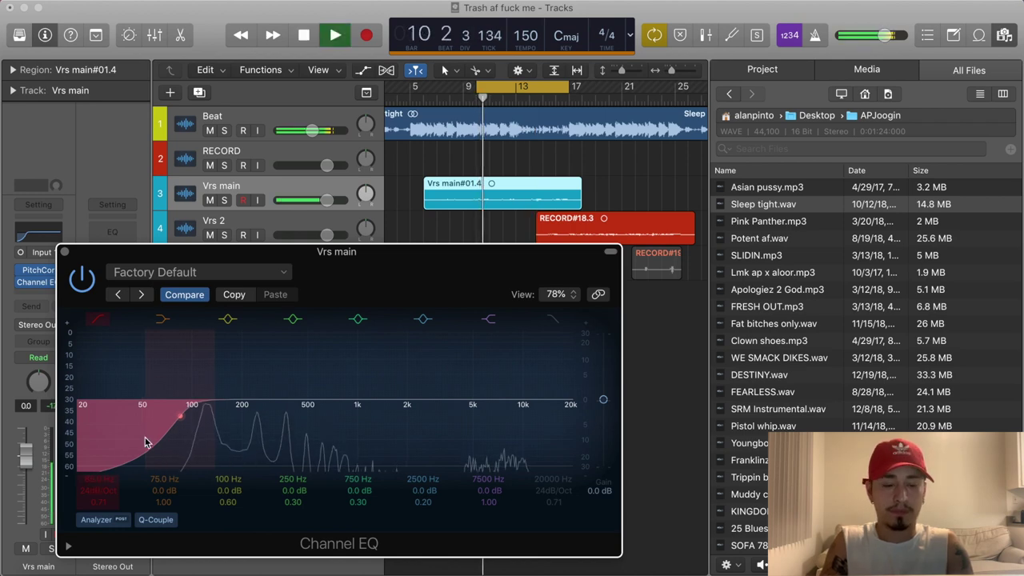
drag(104, 502, 104, 499)
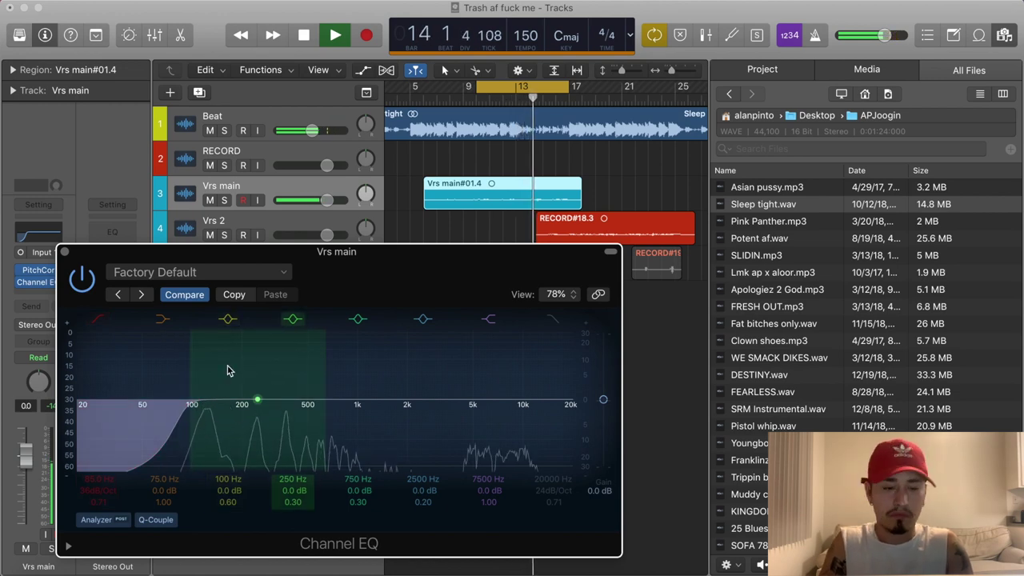
key(space)
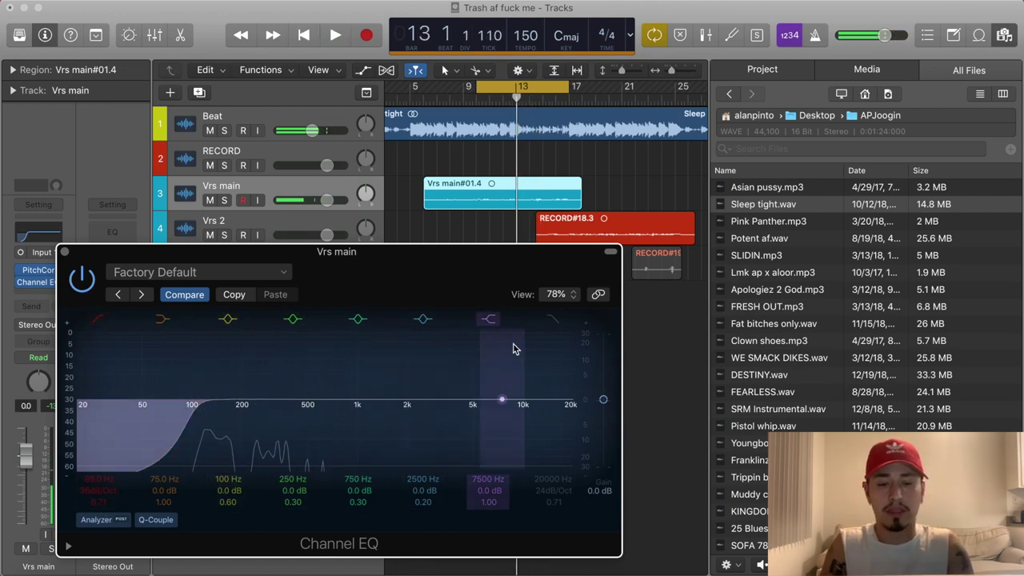
click(65, 252)
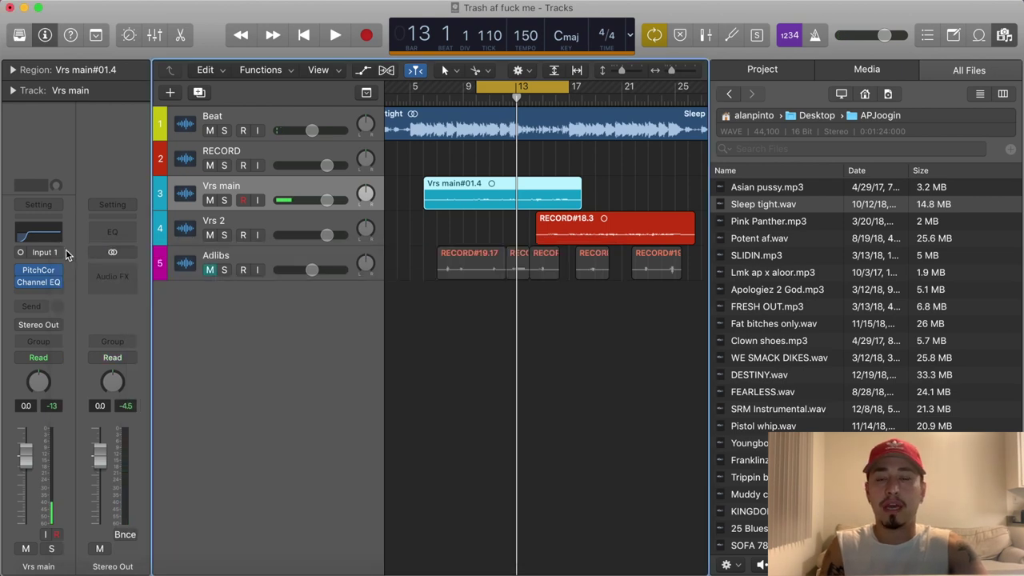
Insert a mono Compressor in the slot after Channel EQ on Vrs main
click(38, 295)
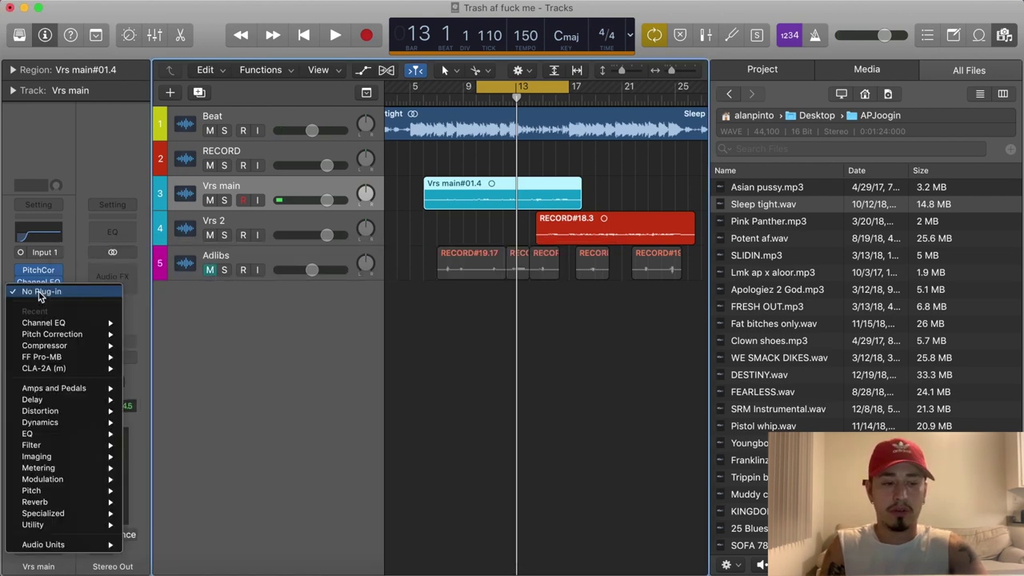
mouse_move(62, 348)
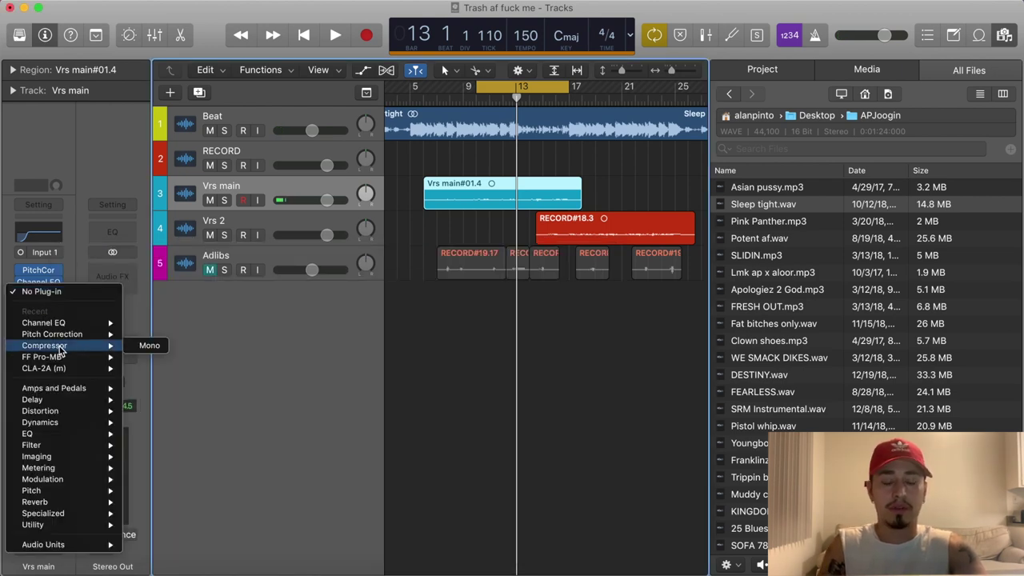
click(136, 347)
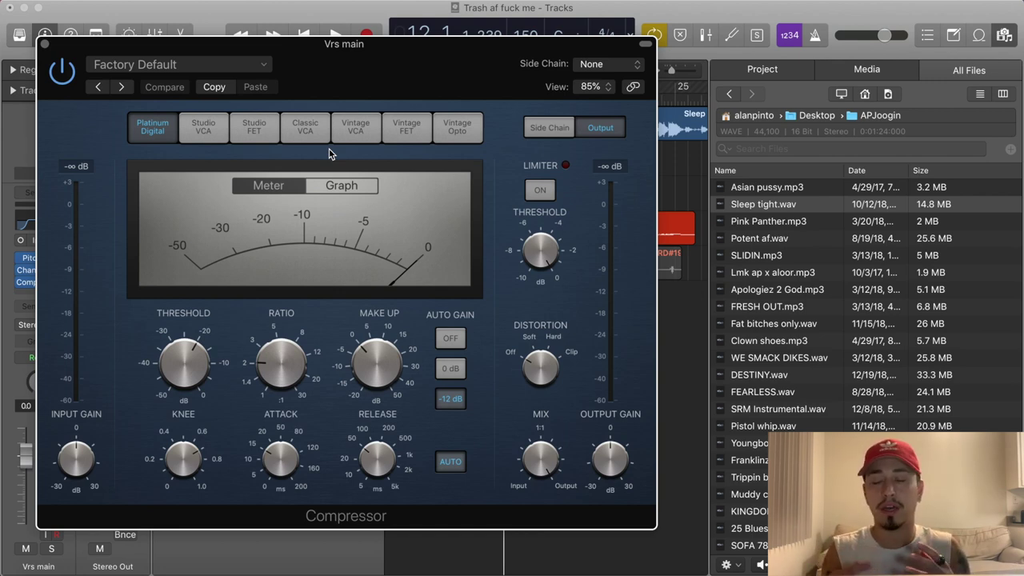
Audition the Compressor, switch it to the Studio FET model, and close its window
key(space)
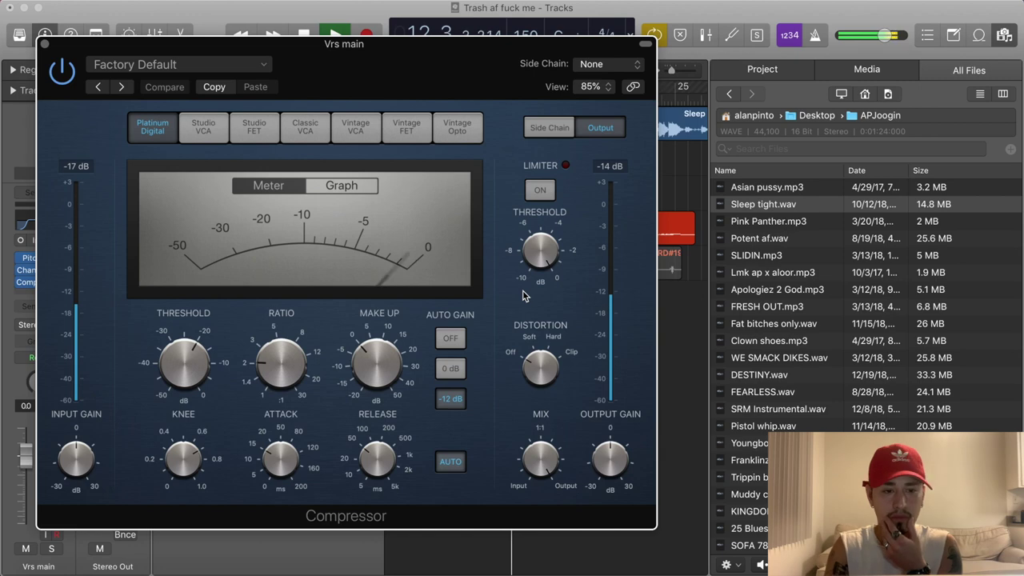
click(272, 133)
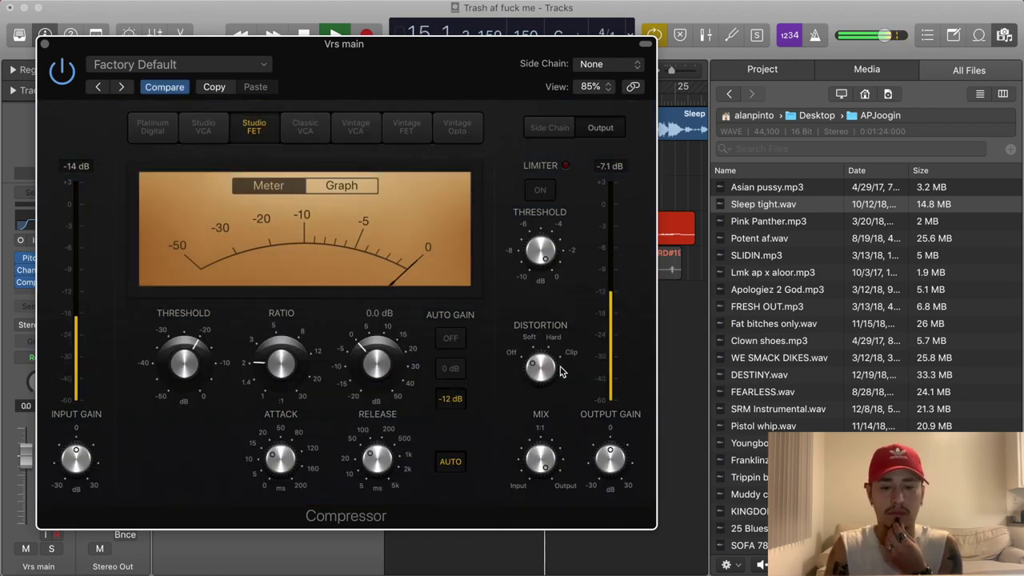
mouse_move(290, 369)
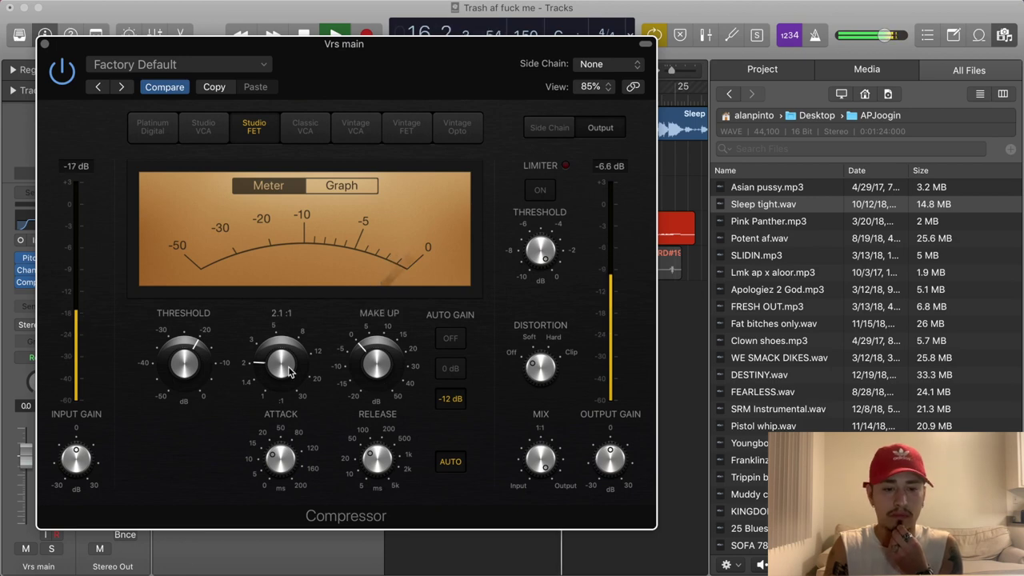
mouse_move(189, 376)
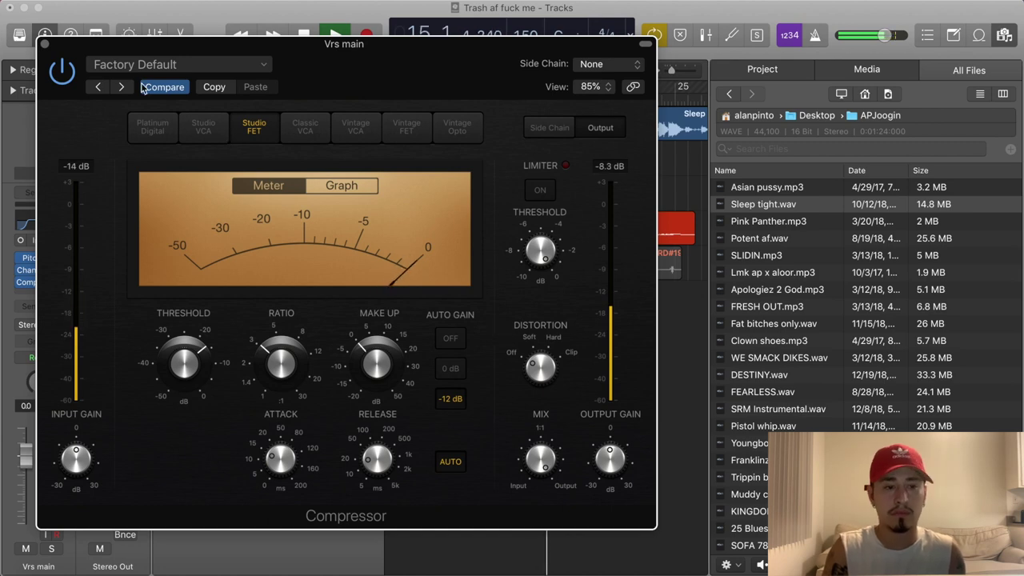
click(47, 45)
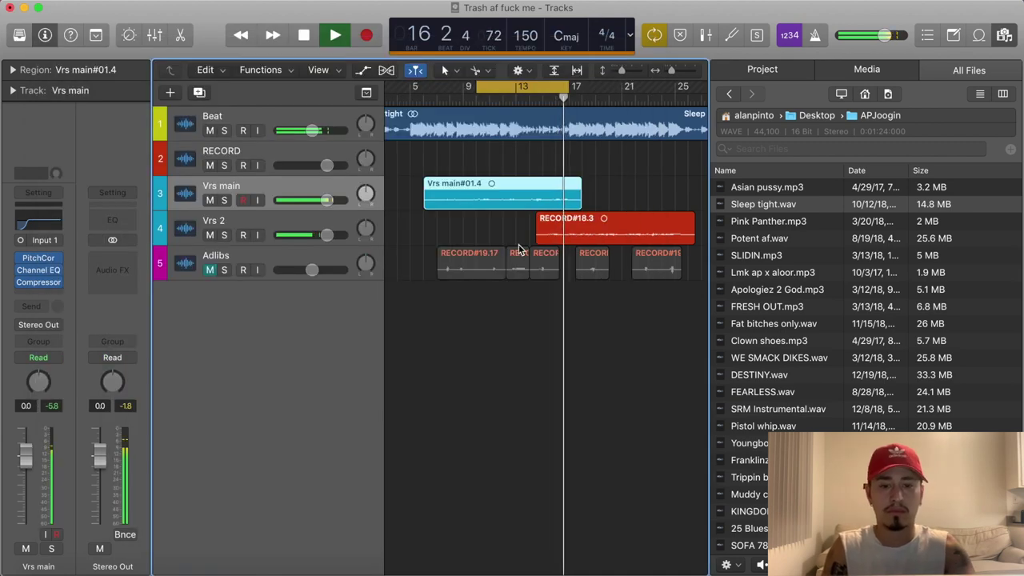
Stop playback and open Vrs main's Channel EQ
key(space)
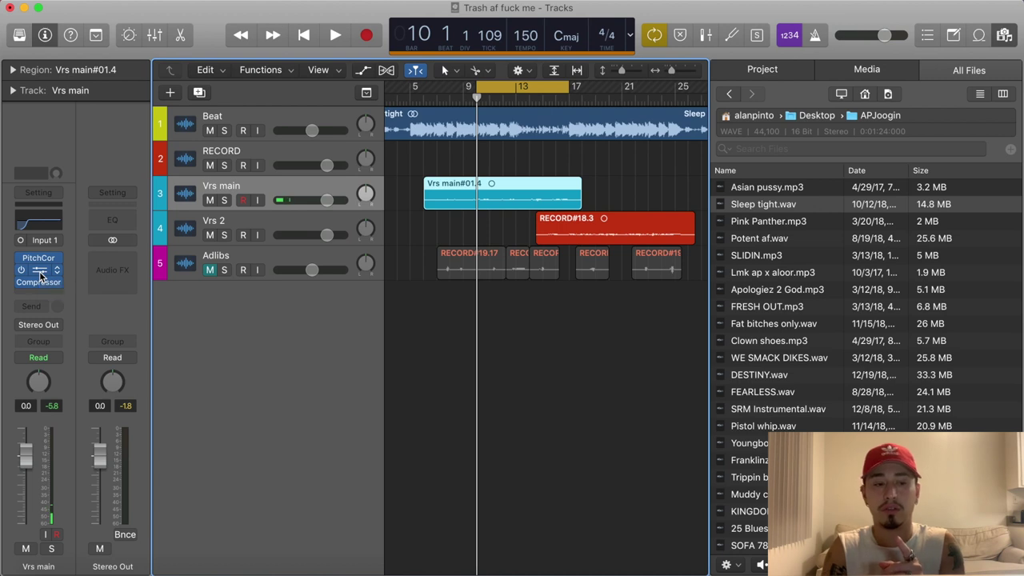
click(39, 271)
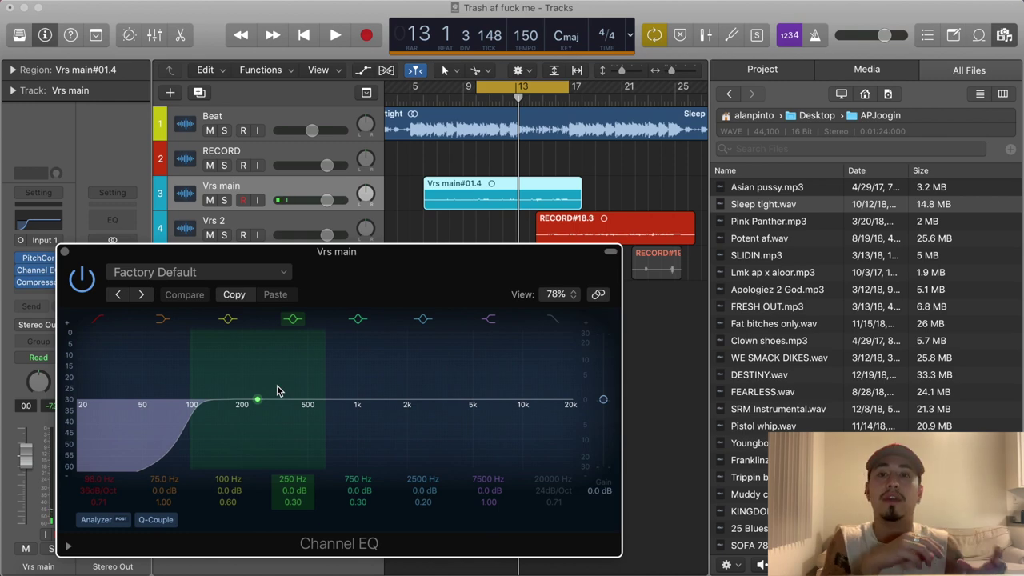
Raise EQ band 2 near 220 Hz and give it Q 7.80 and +10 dB gain
drag(258, 403, 247, 389)
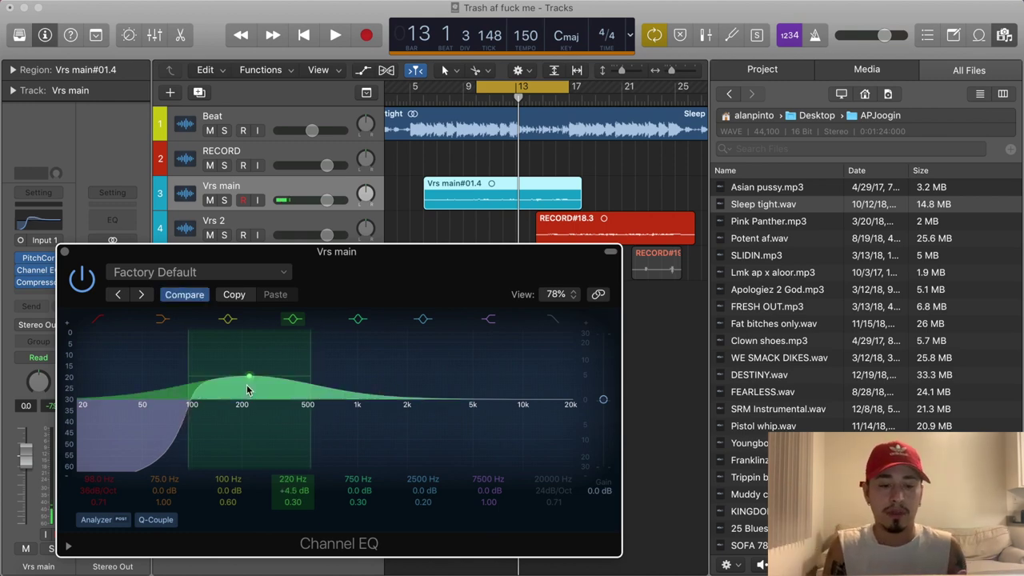
double_click(296, 501)
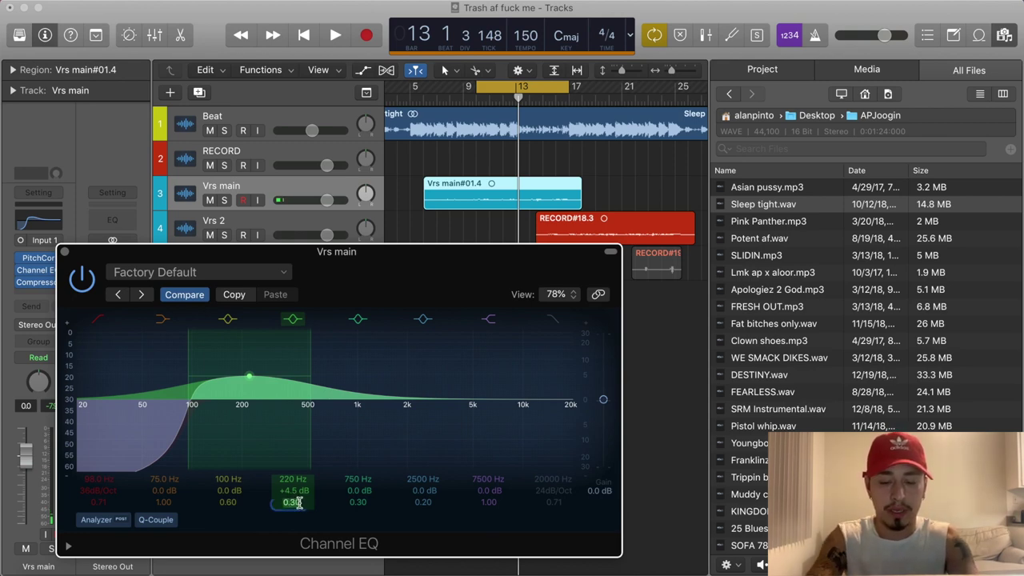
text(7.8)
key(Return)
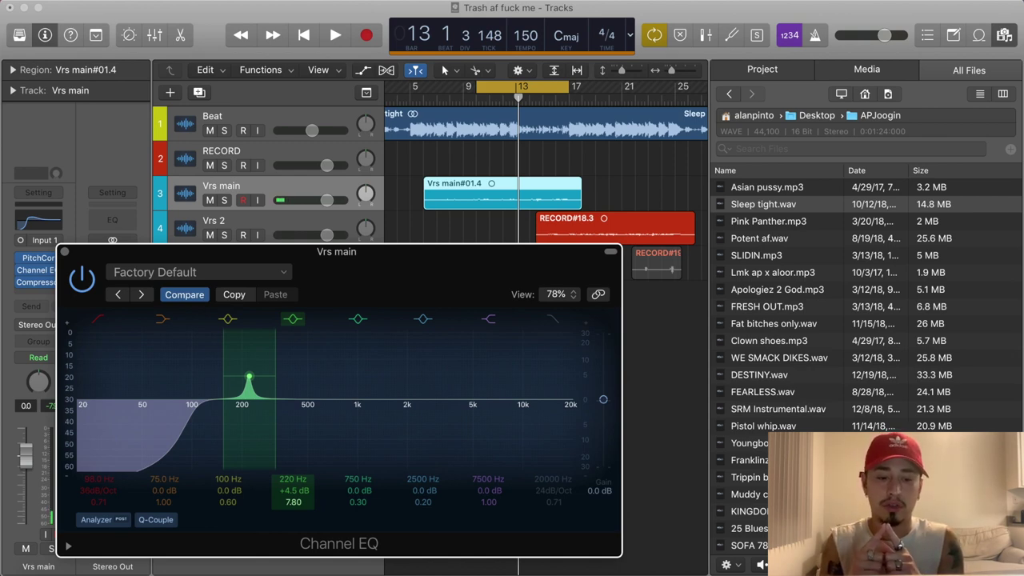
double_click(293, 490)
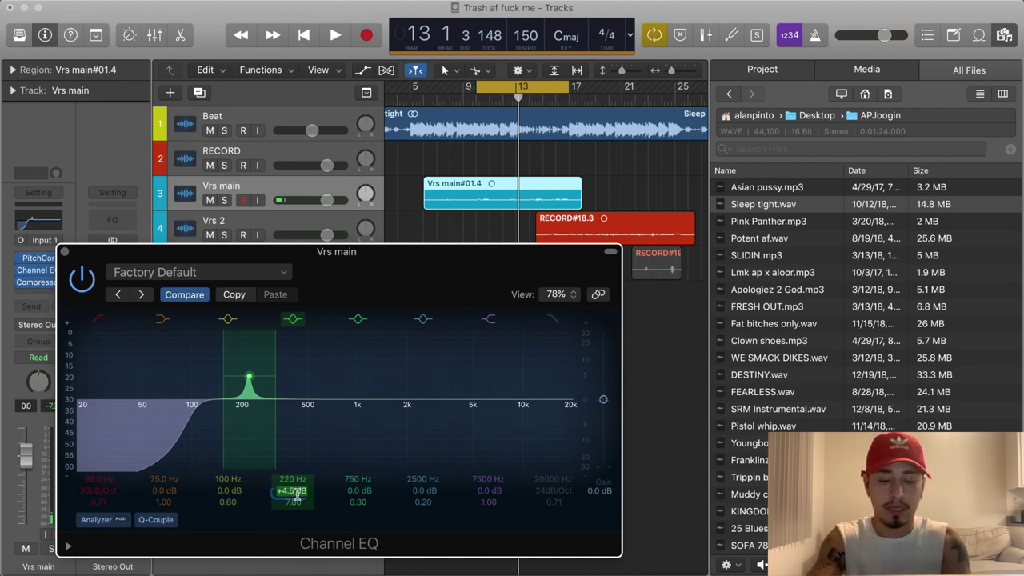
text(10)
key(Return)
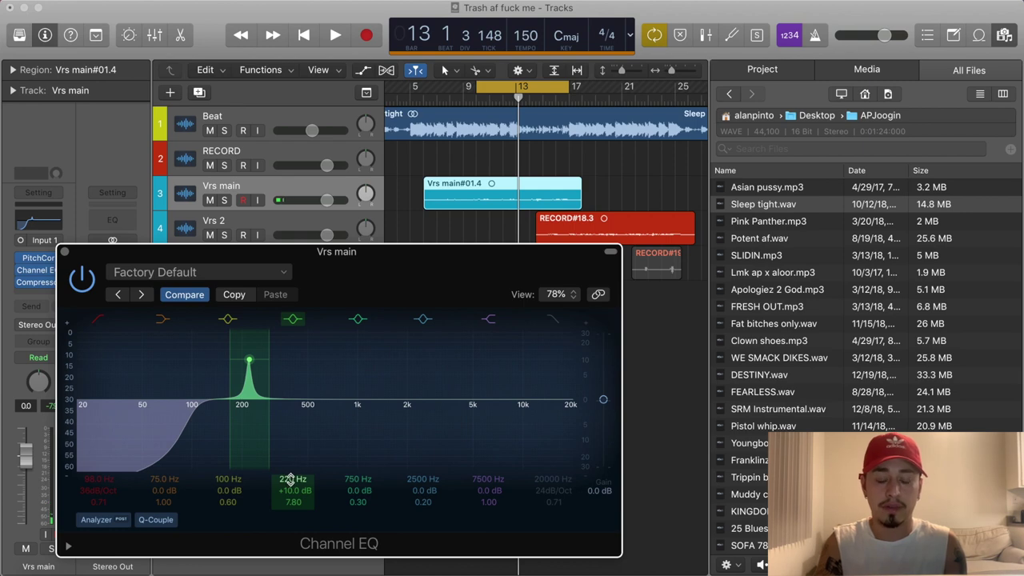
Sweep the narrow peak to 120 Hz during playback, then set its gain to -3 dB
drag(289, 478, 289, 495)
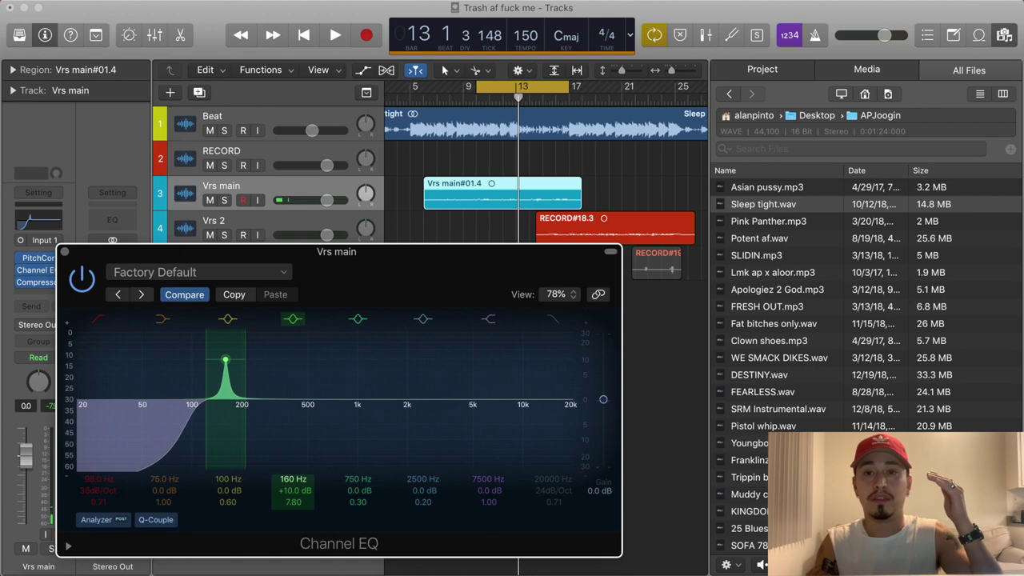
key(space)
mouse_move(290, 491)
mouse_down()
mouse_move(290, 500)
mouse_move(291, 485)
mouse_up()
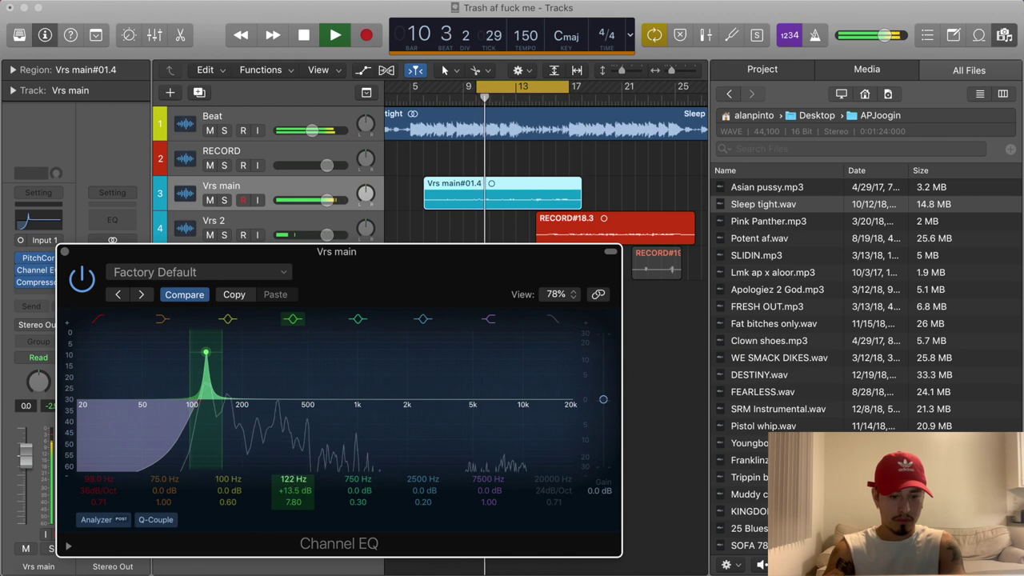
drag(290, 485, 291, 486)
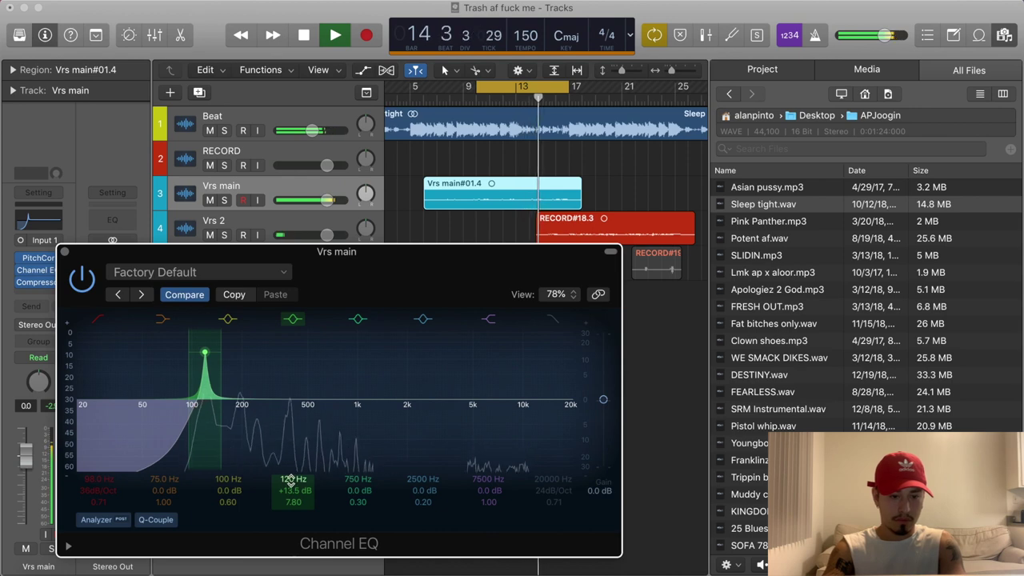
key(space)
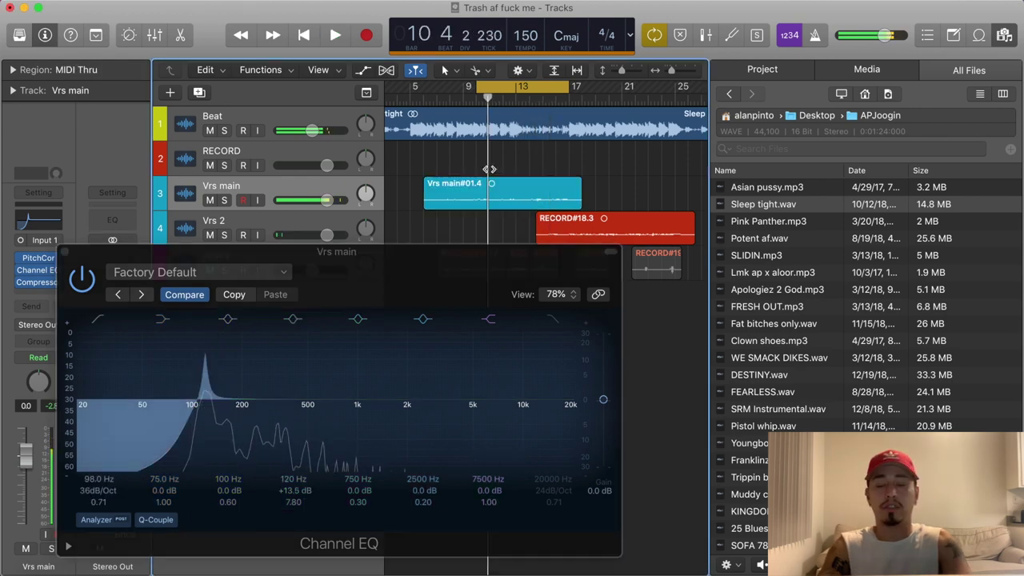
click(292, 490)
double_click(292, 491)
text(-3)
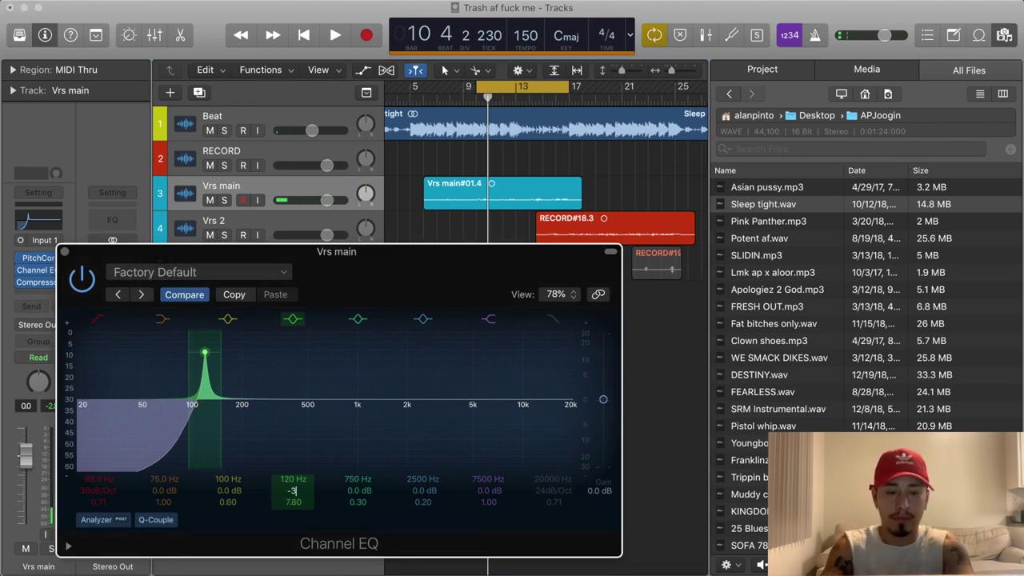
key(Return)
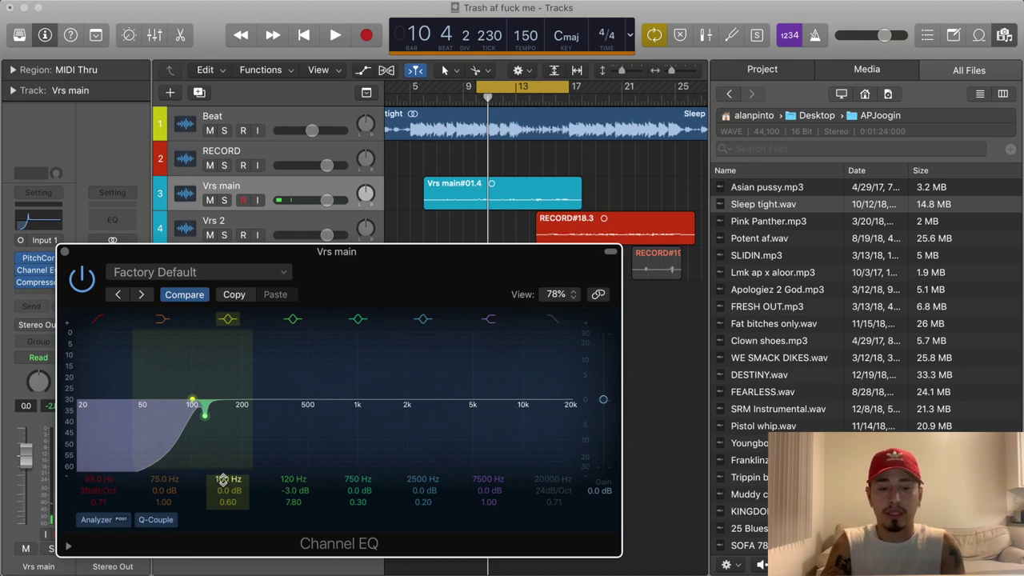
Narrow the 270 Hz band to Q 7.80 and boost it +15 dB
scroll(225, 480, up, 10)
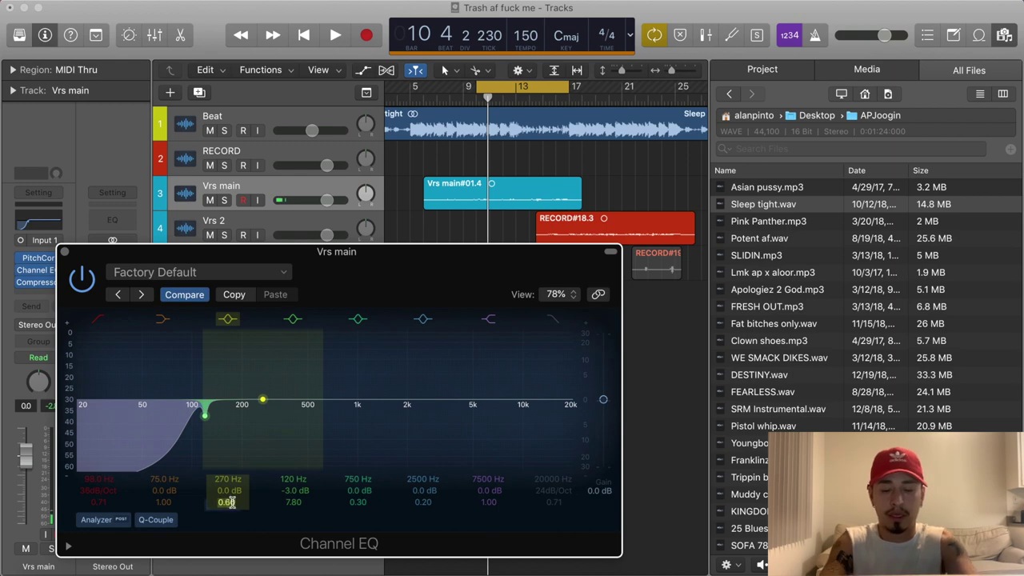
drag(230, 503, 229, 464)
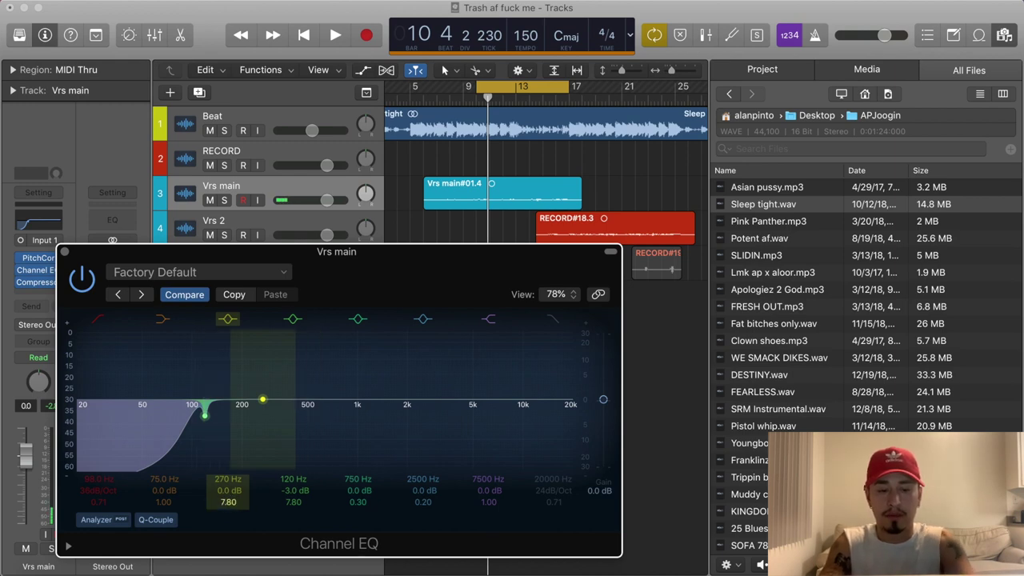
double_click(225, 490)
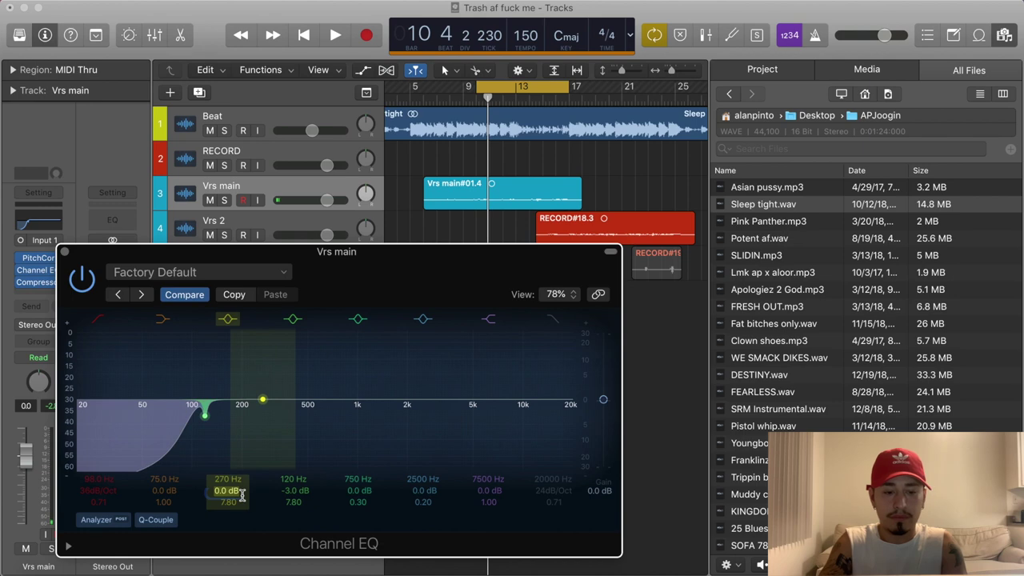
text(15)
key(Return)
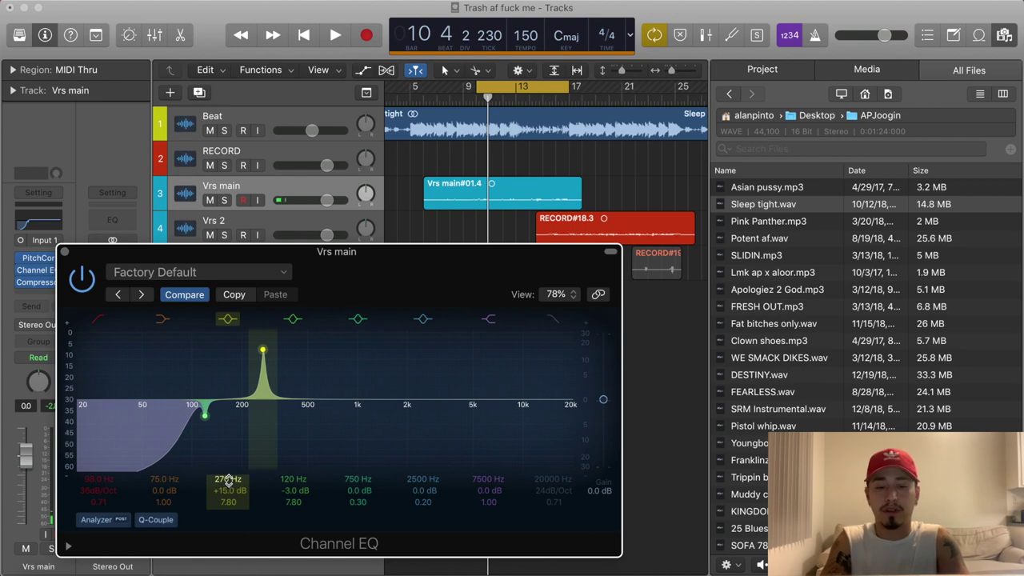
Sweep the boosted peak to 240 Hz during playback, then set its gain to -4 dB
key(space)
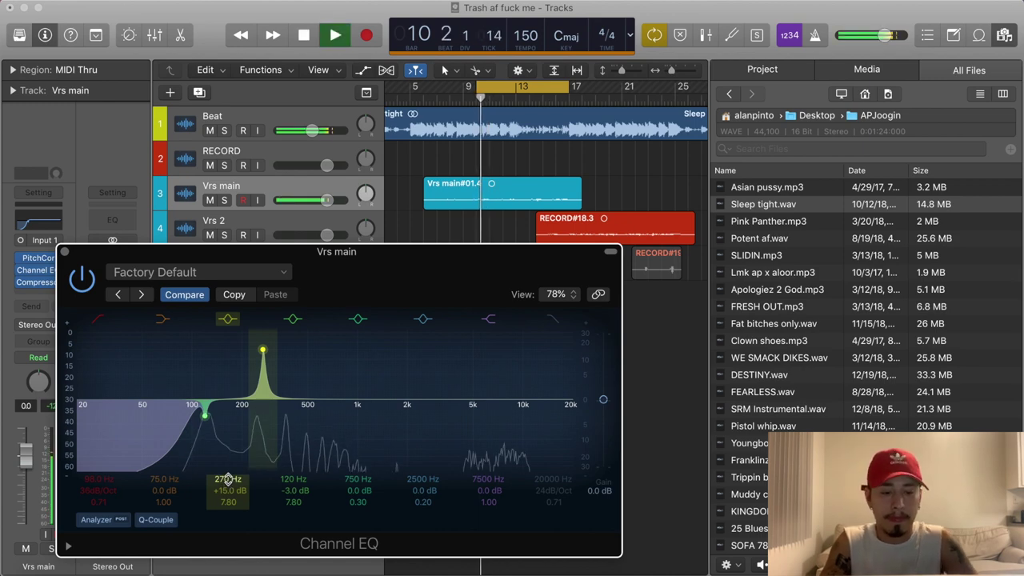
mouse_move(228, 480)
mouse_down()
mouse_move(228, 511)
mouse_move(241, 491)
mouse_up()
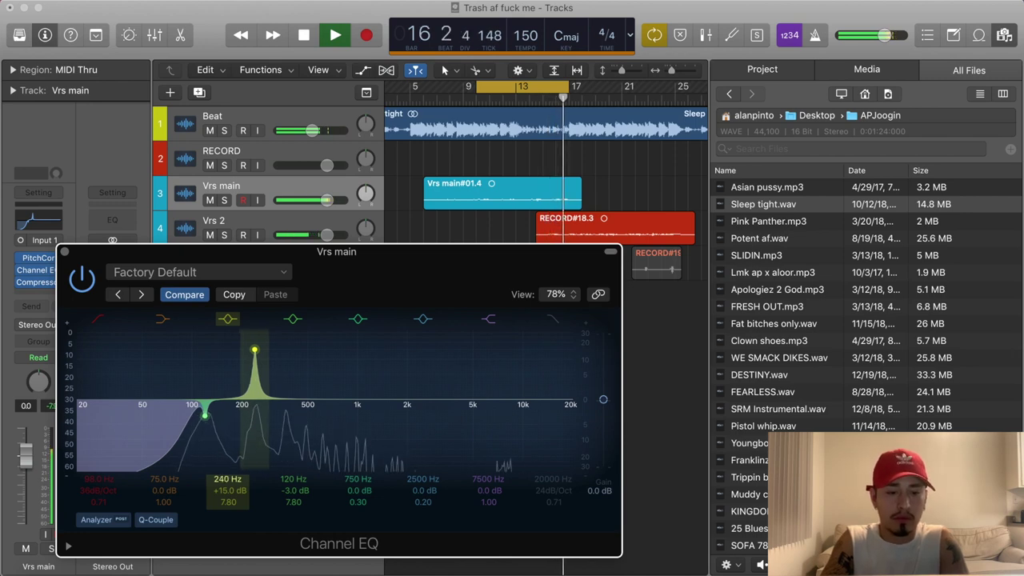
key(space)
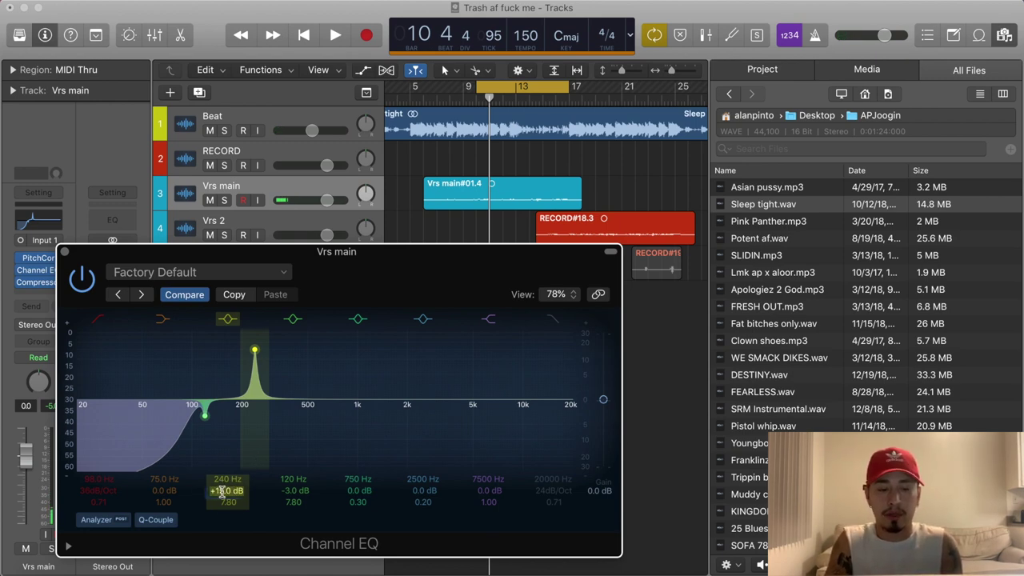
double_click(221, 491)
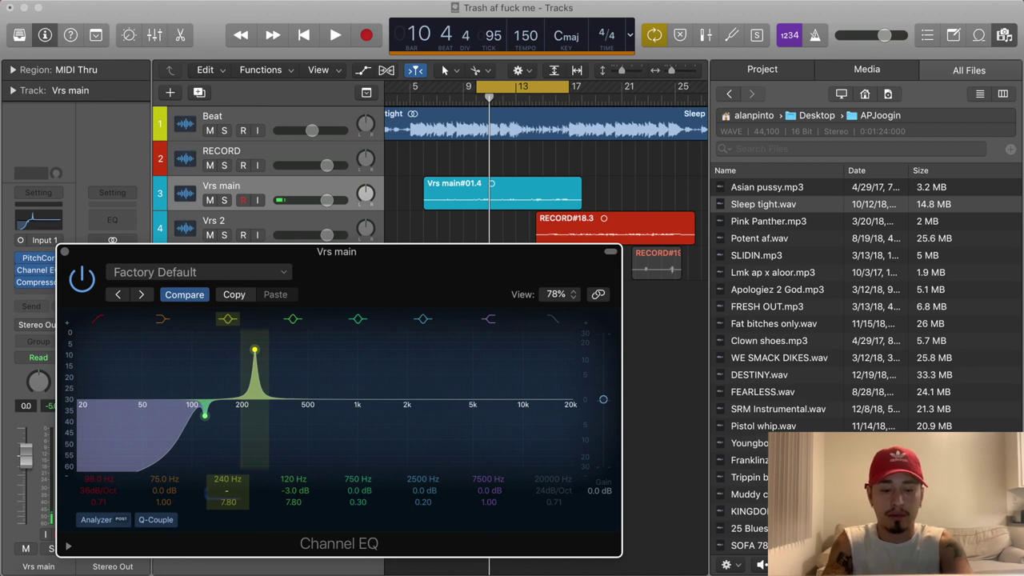
text(-4)
key(Return)
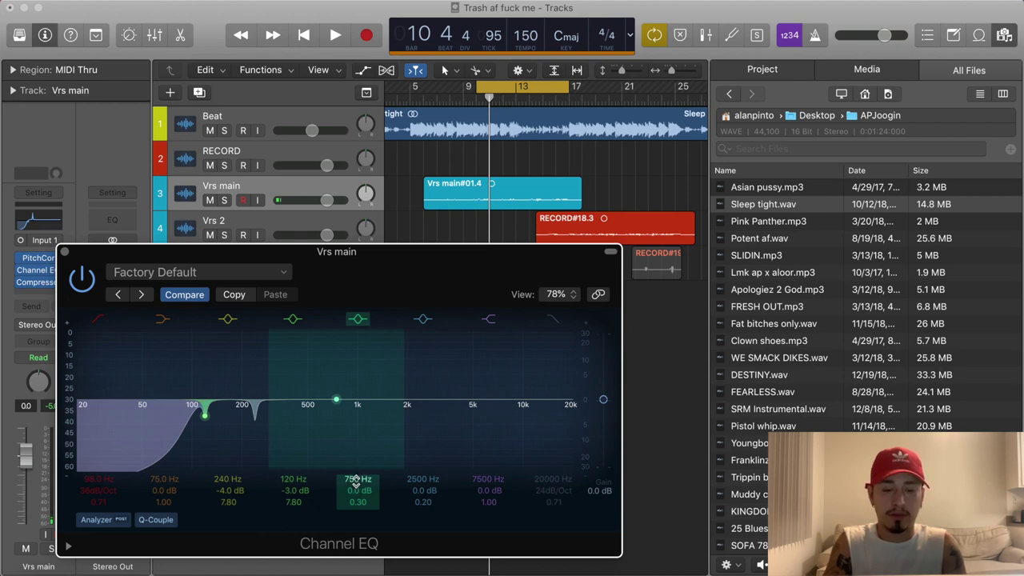
Move the next EQ band down to 370 Hz while auditioning, then set its gain to -3 dB
drag(357, 480, 358, 501)
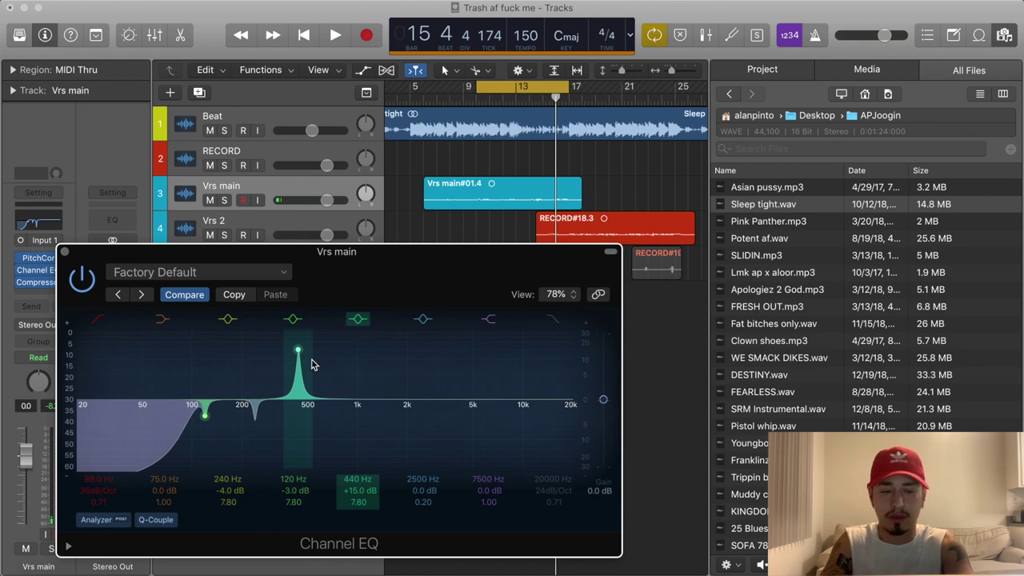
drag(355, 480, 355, 487)
key(space)
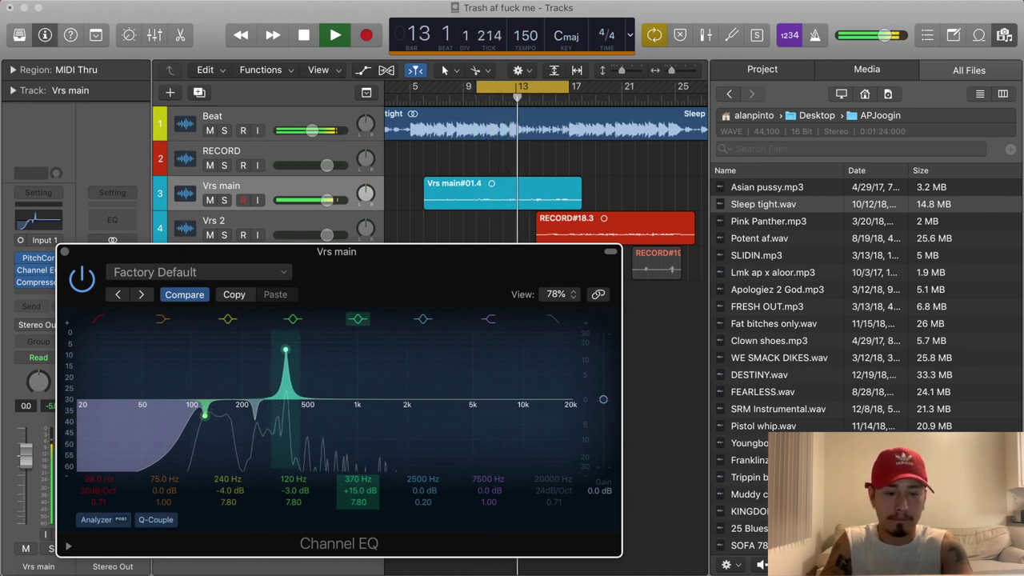
key(space)
double_click(358, 490)
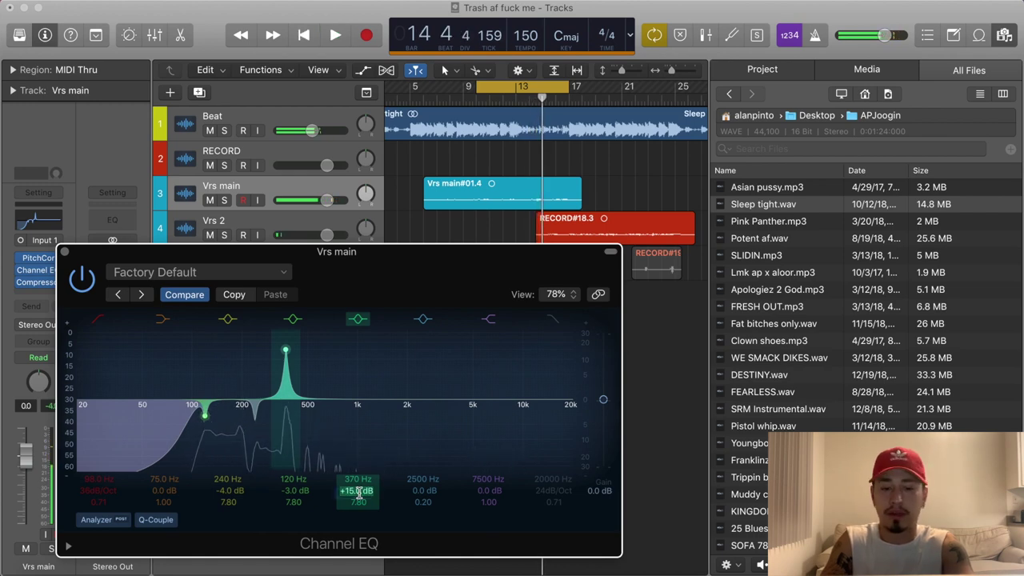
text(-)
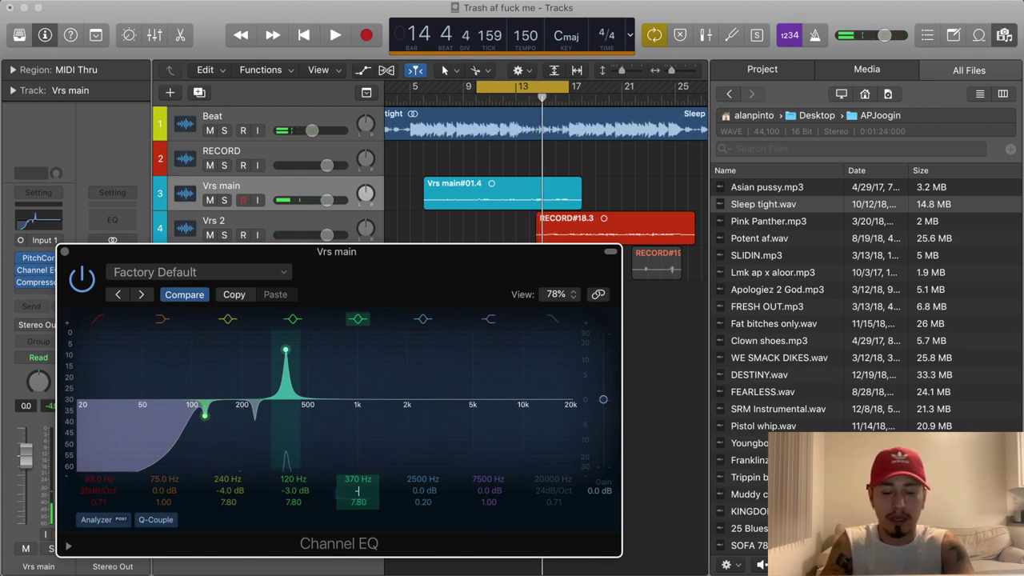
text(3)
key(Return)
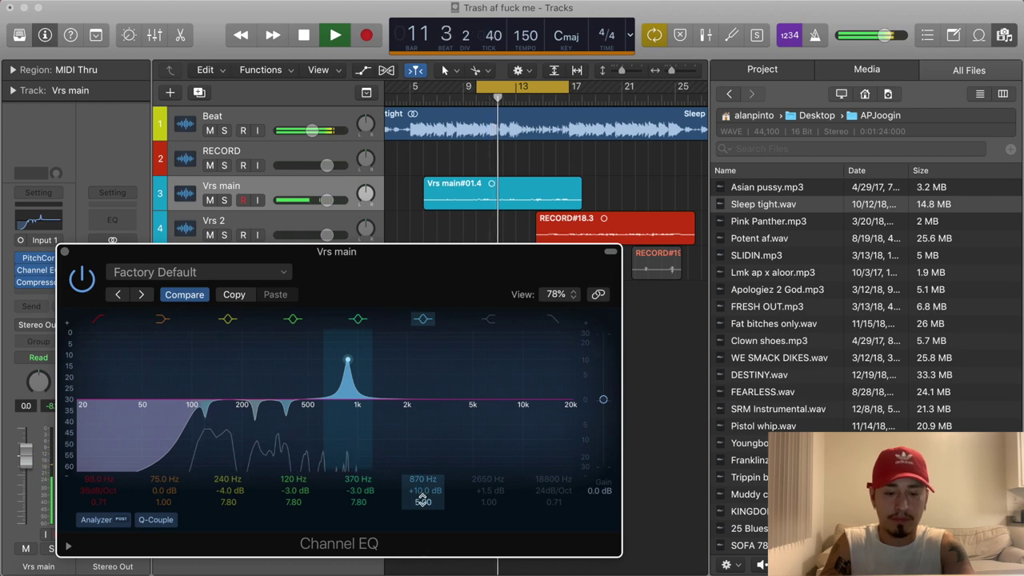
Reshape the EQ bands to a +2.0 dB boost at 1680 Hz with its Q set to 2.9
drag(423, 501, 412, 482)
drag(347, 359, 396, 368)
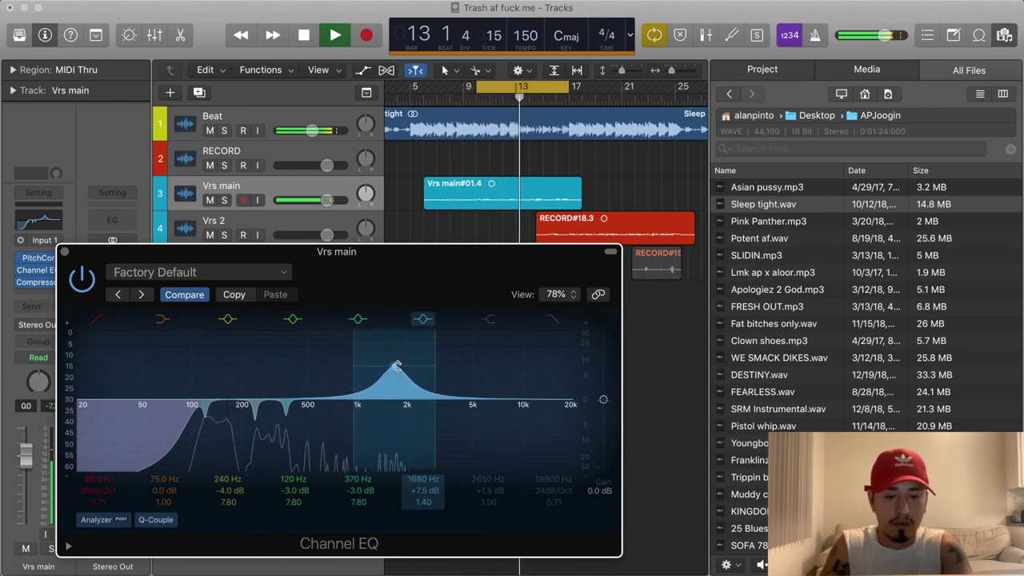
drag(418, 485, 439, 502)
double_click(429, 501)
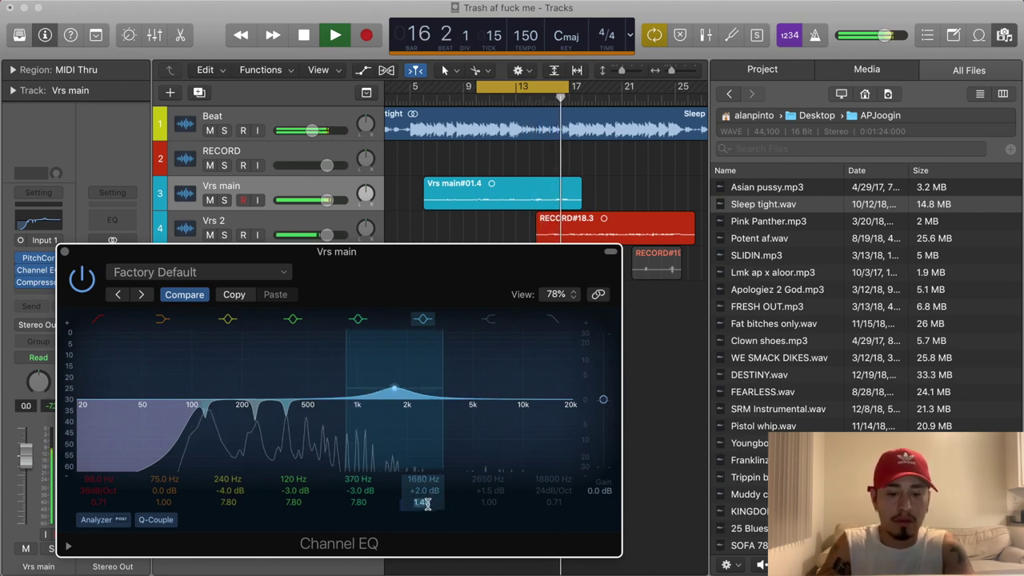
text(2.9)
key(Return)
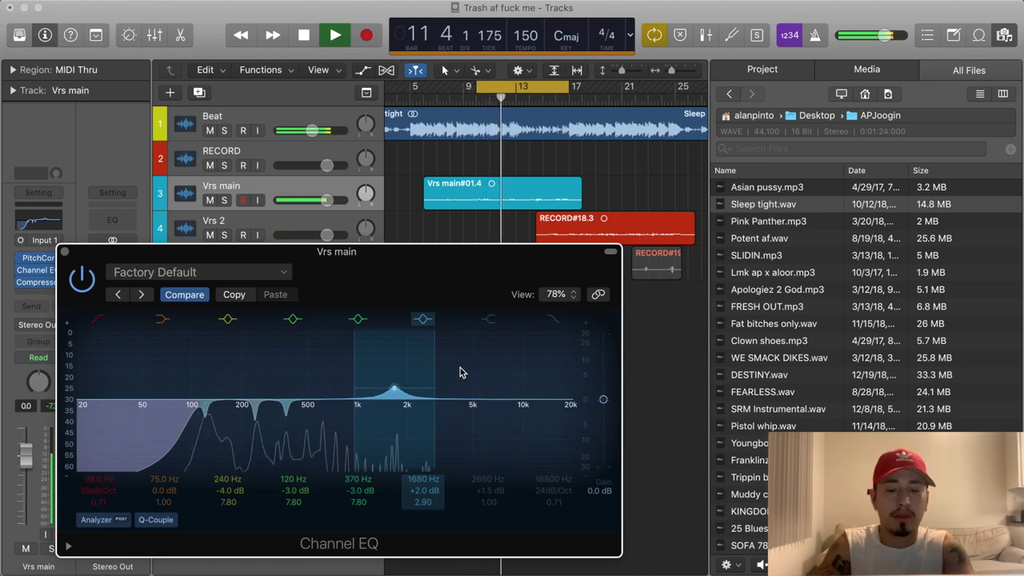
Close the Channel EQ, stop playback, and bring up the Vrs main Studio FET Compressor
click(64, 252)
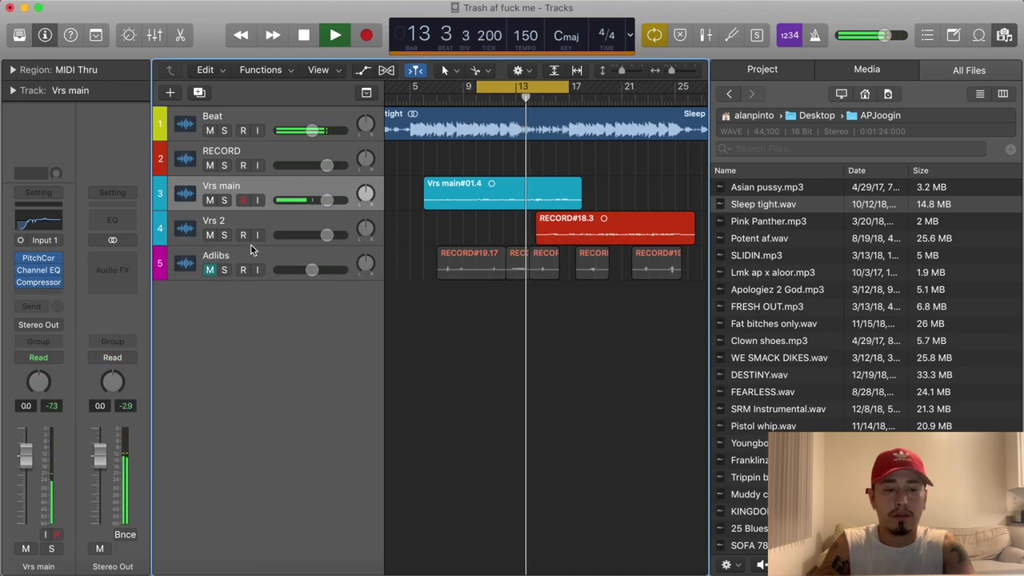
click(38, 269)
key(space)
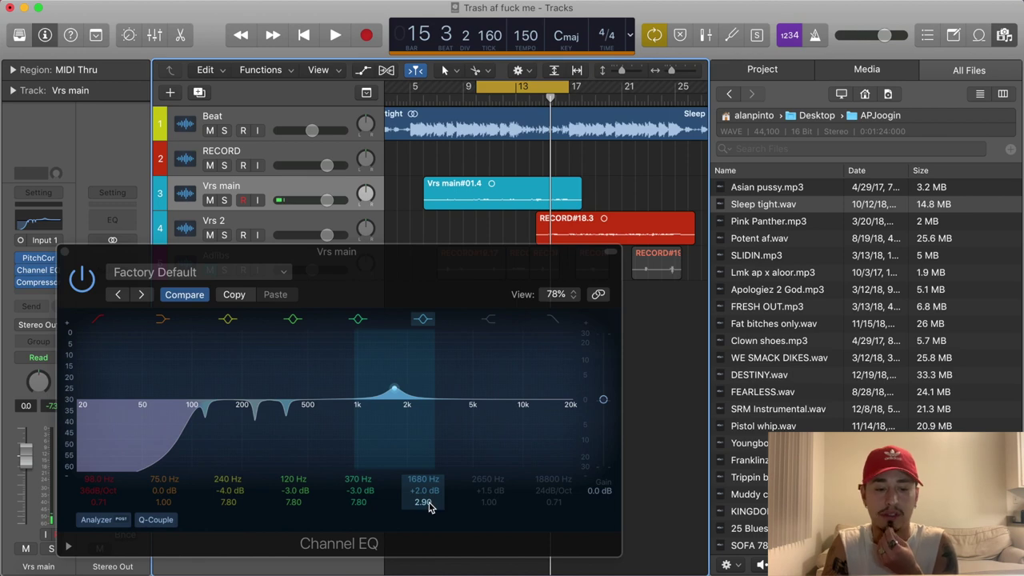
click(64, 252)
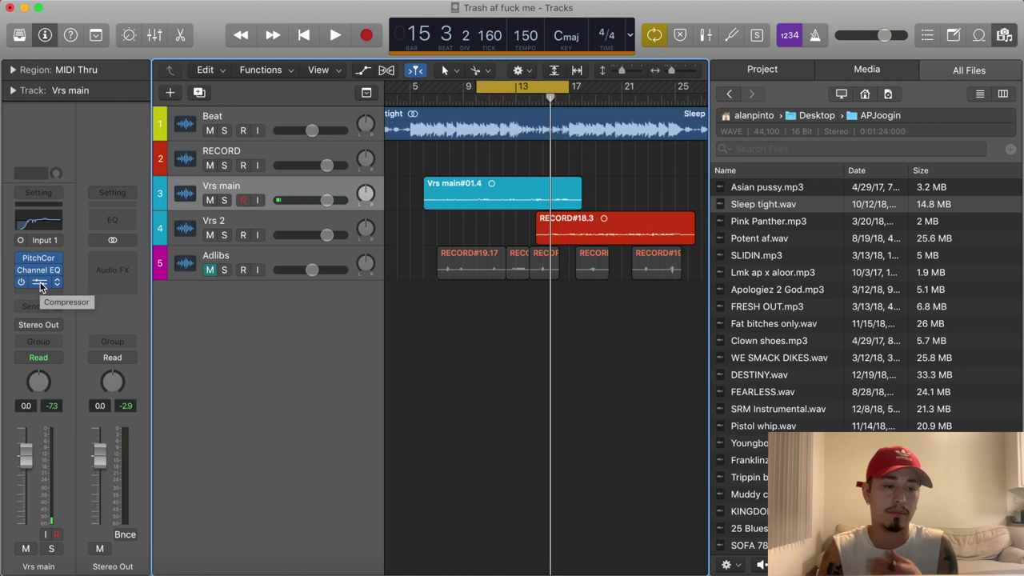
click(41, 286)
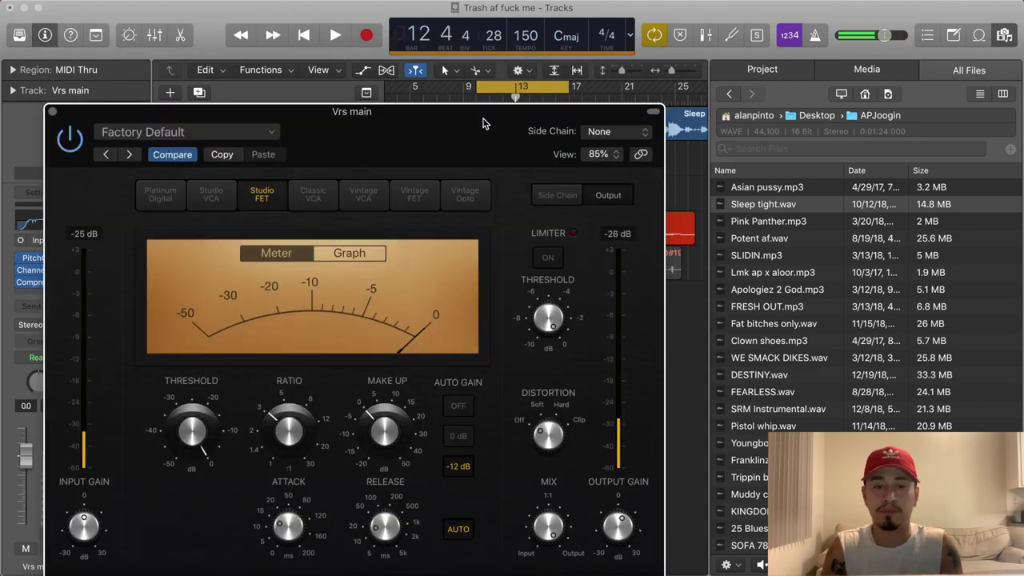
Reposition the Compressor window and set its Output Gain to 0 dB
drag(482, 124, 445, 119)
drag(582, 521, 580, 512)
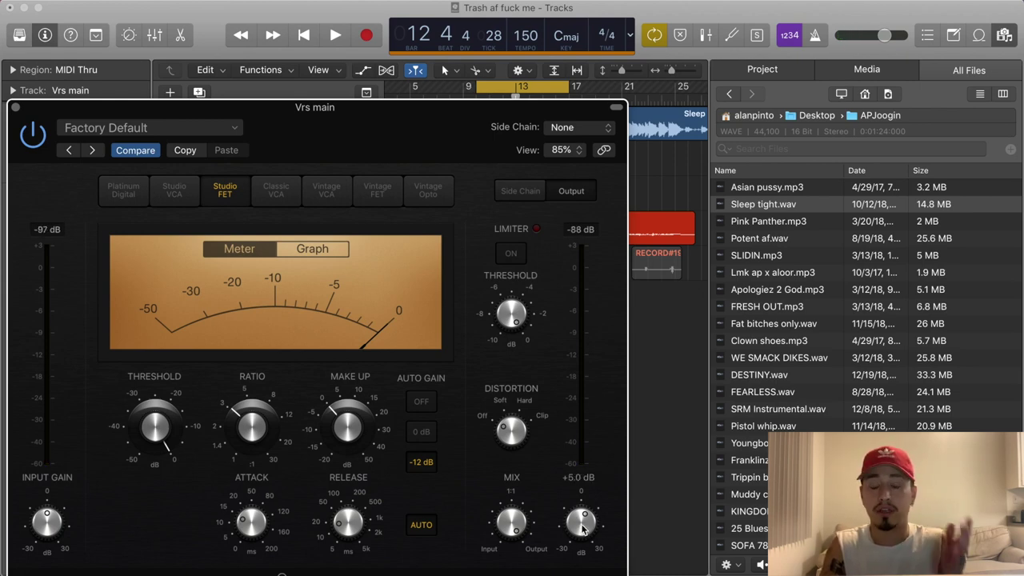
double_click(582, 524)
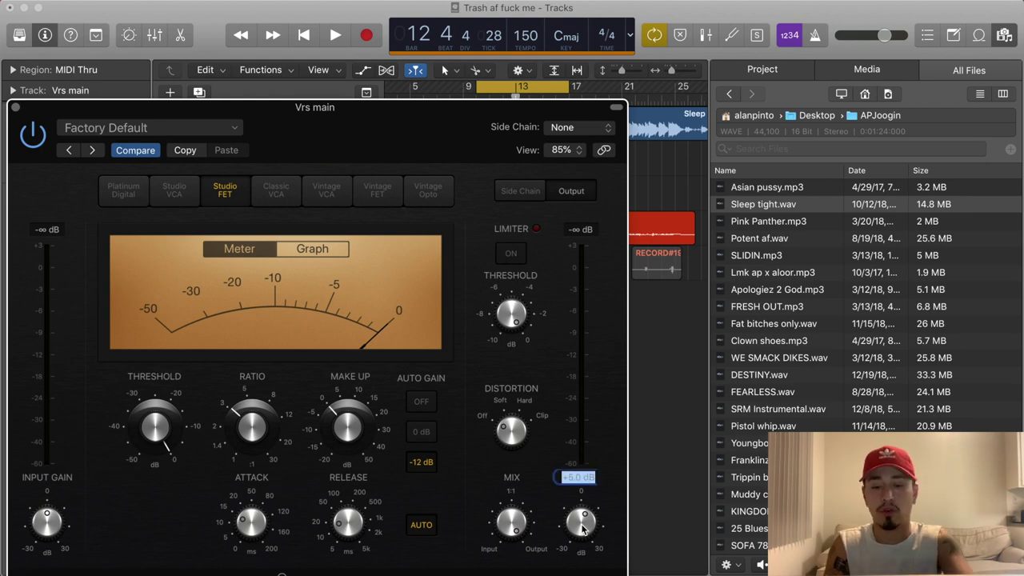
text(0)
key(Return)
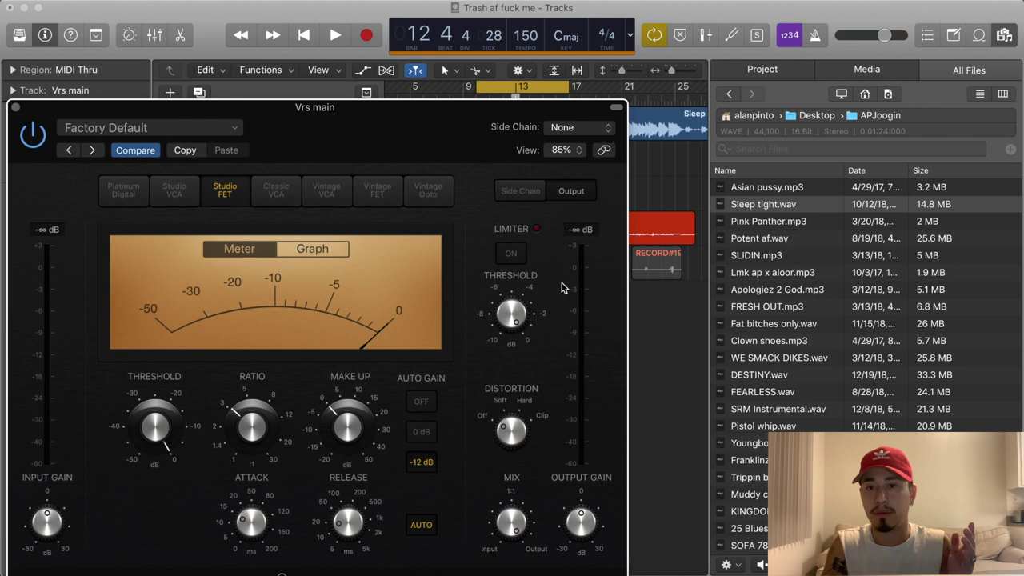
Lower the Compressor threshold while the vocal plays, then close the plug-in and stop playback
drag(455, 122, 466, 165)
key(space)
drag(249, 438, 229, 554)
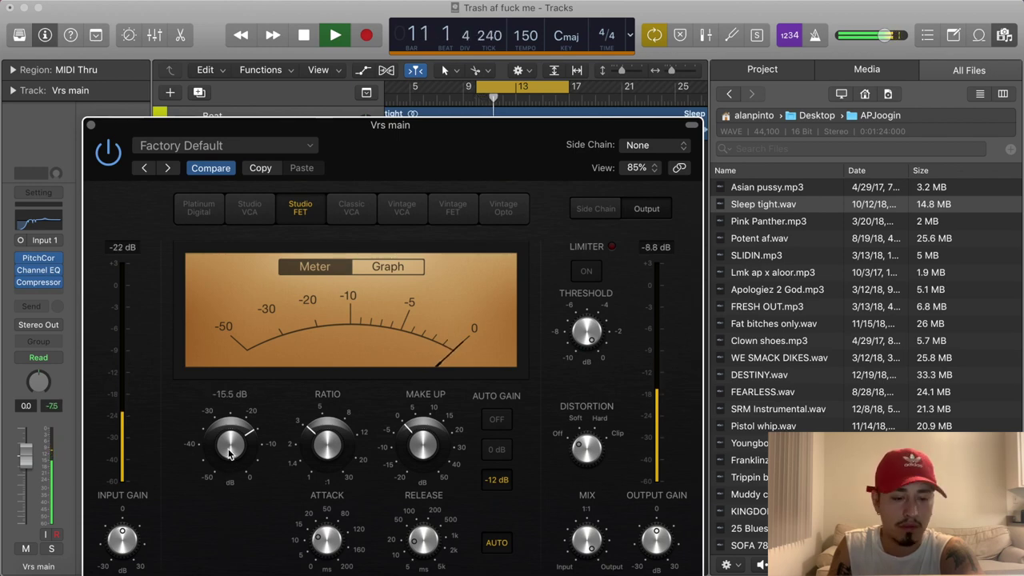
mouse_move(668, 544)
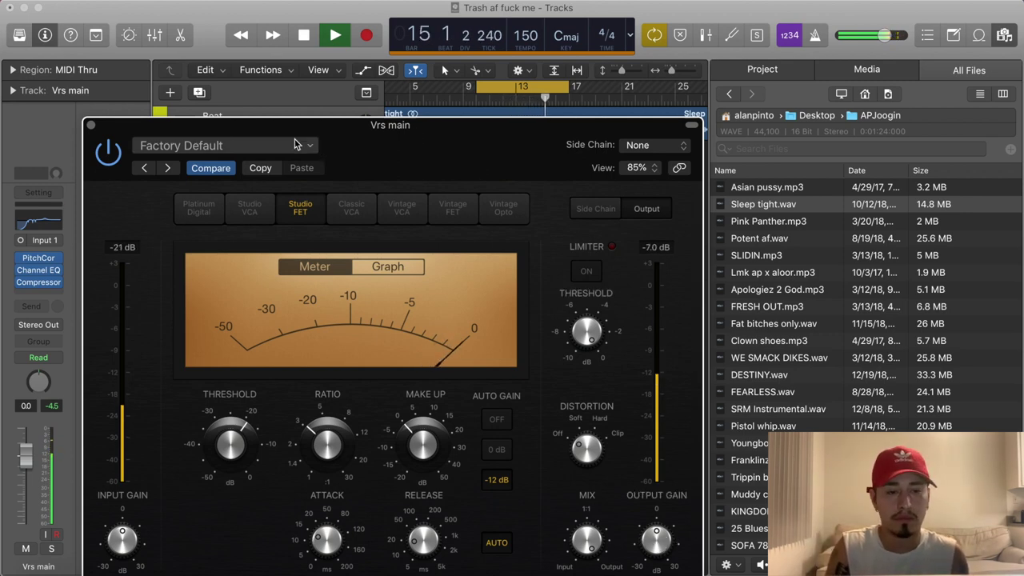
click(92, 127)
key(space)
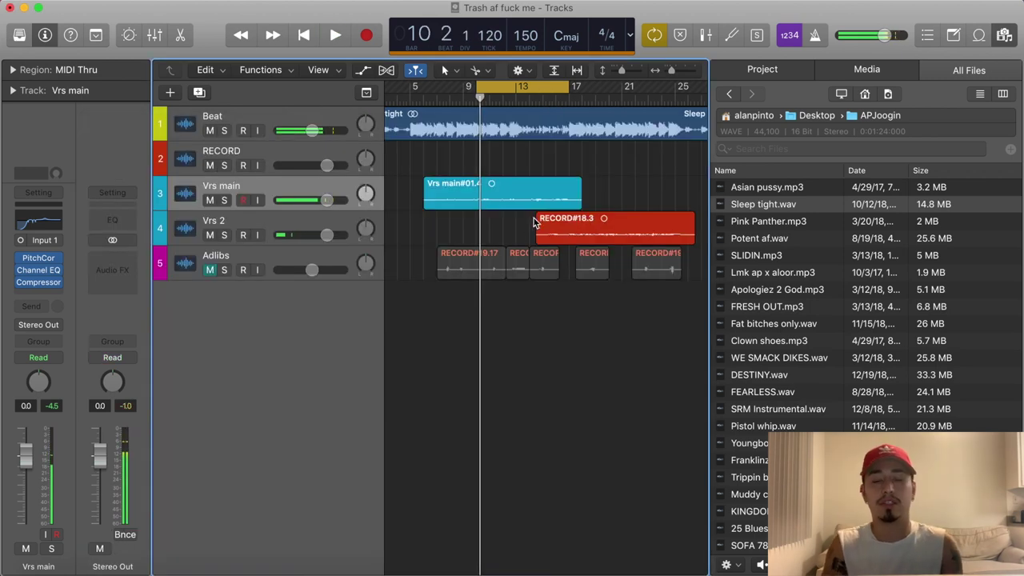
Reopen the Vrs main Compressor and raise its Attack to about 17 ms
click(42, 283)
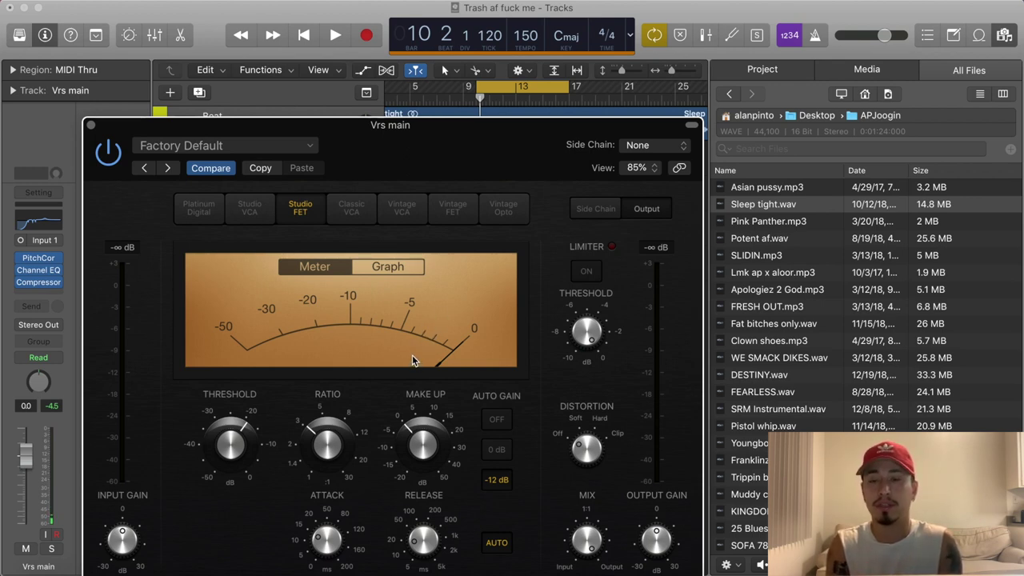
mouse_move(246, 452)
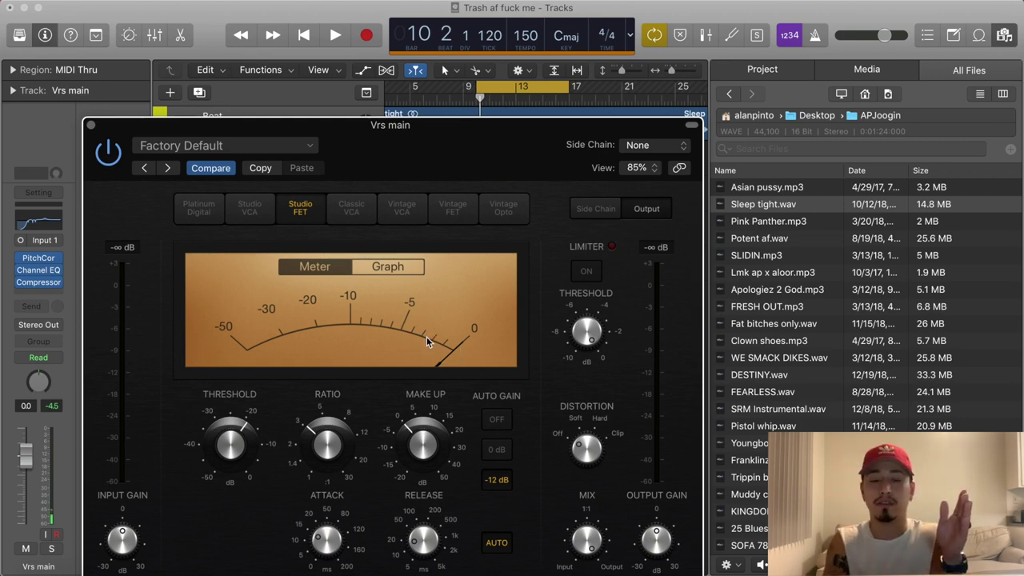
mouse_move(326, 541)
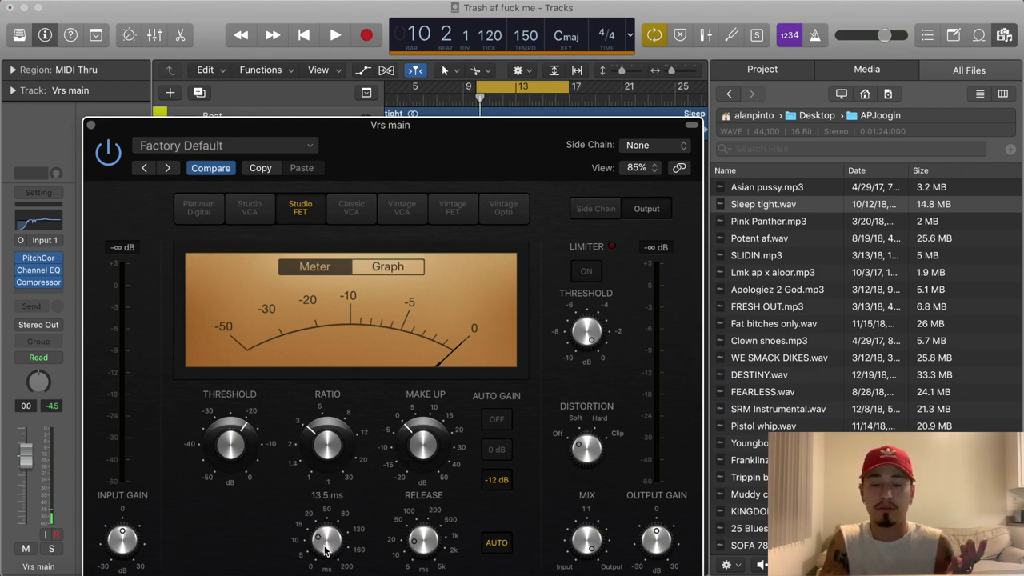
mouse_move(425, 550)
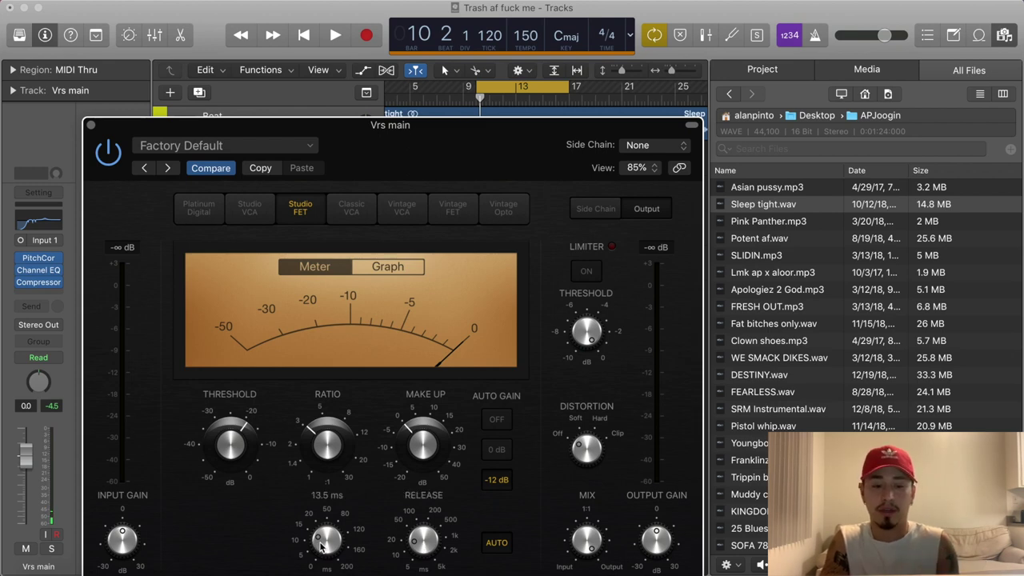
scroll(334, 543, up, 1)
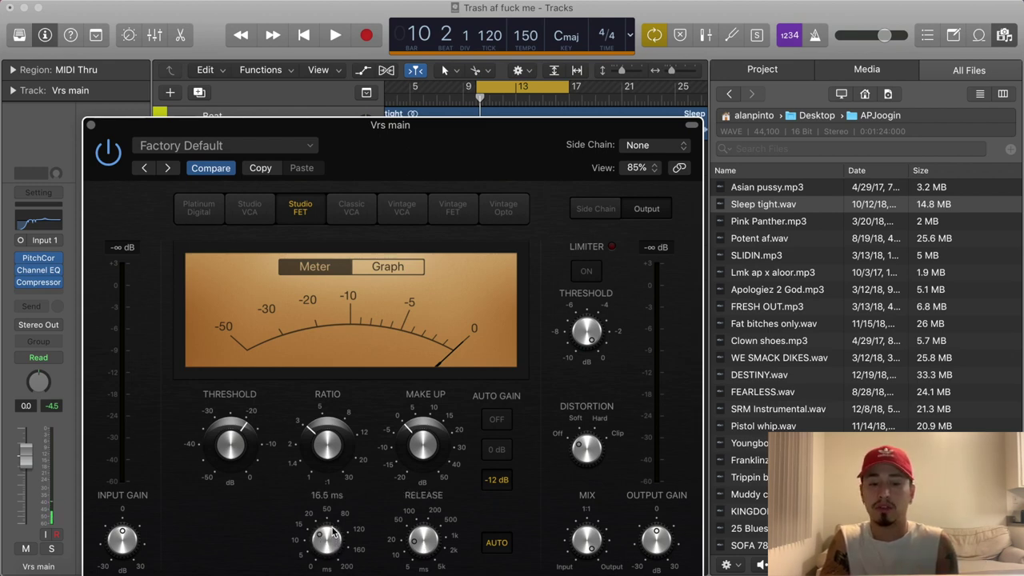
scroll(335, 529, up, 3)
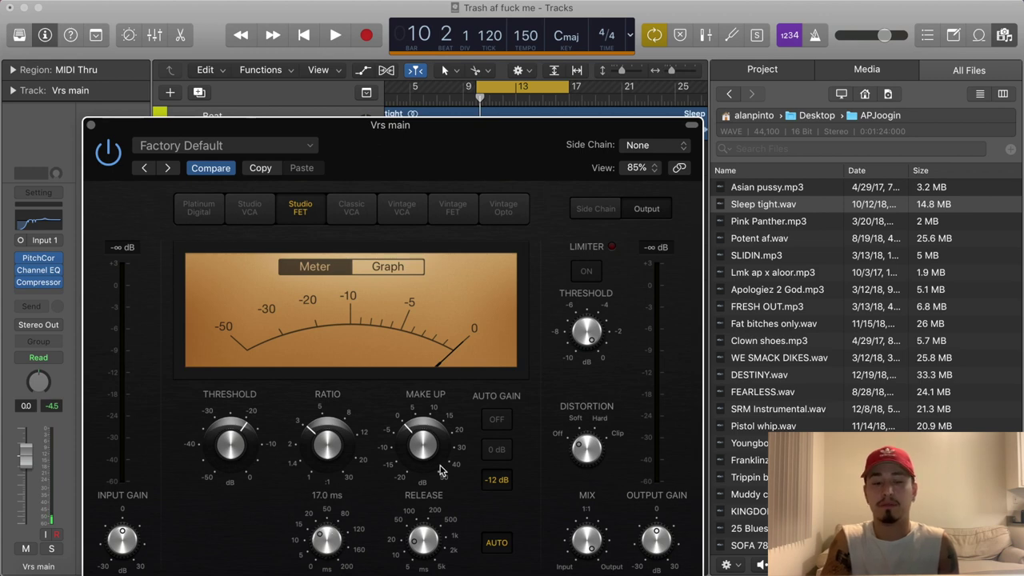
mouse_move(327, 454)
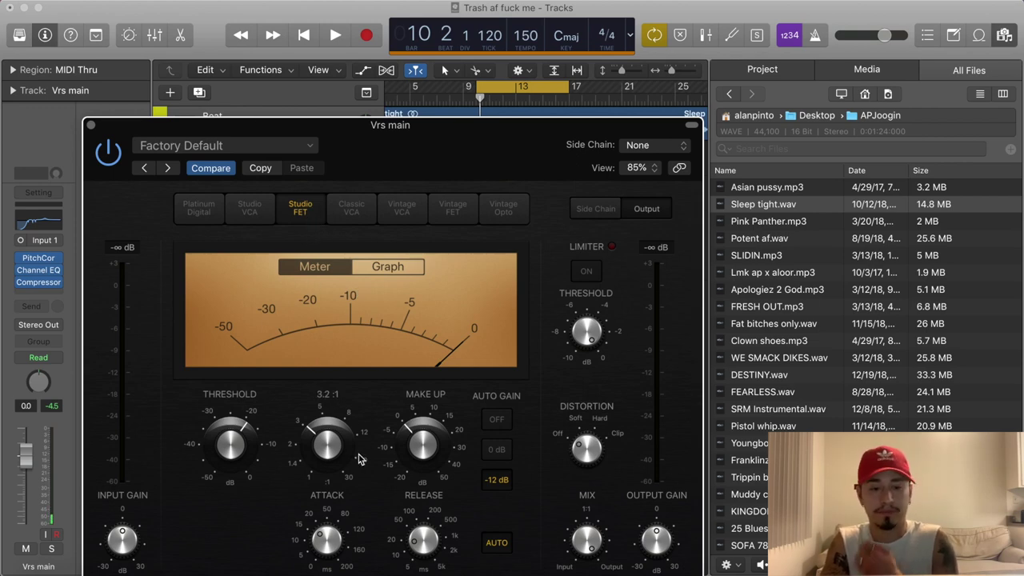
mouse_move(428, 455)
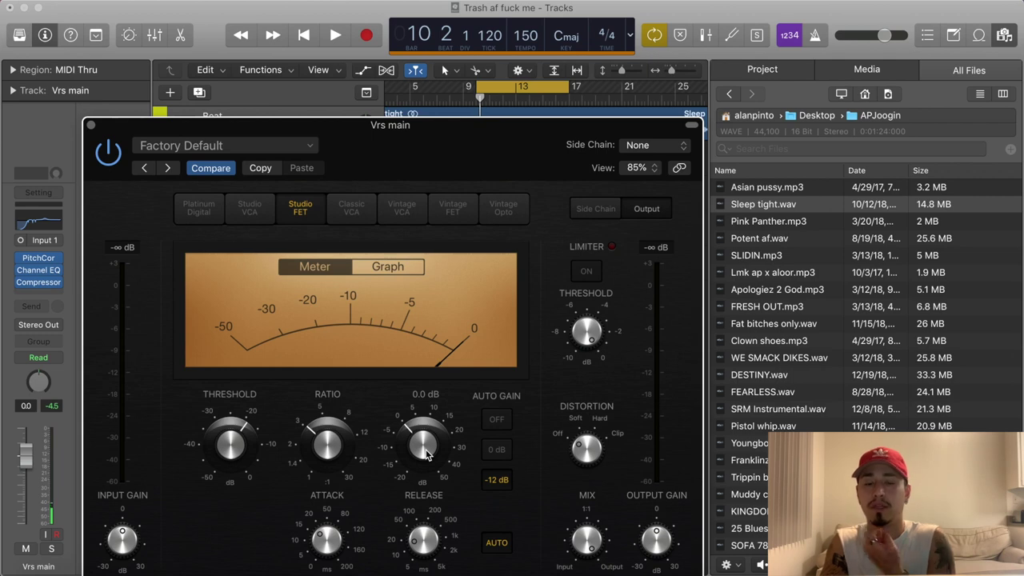
Close the Compressor and insert a mono Channel EQ in the next empty Vrs main slot
click(91, 126)
click(40, 294)
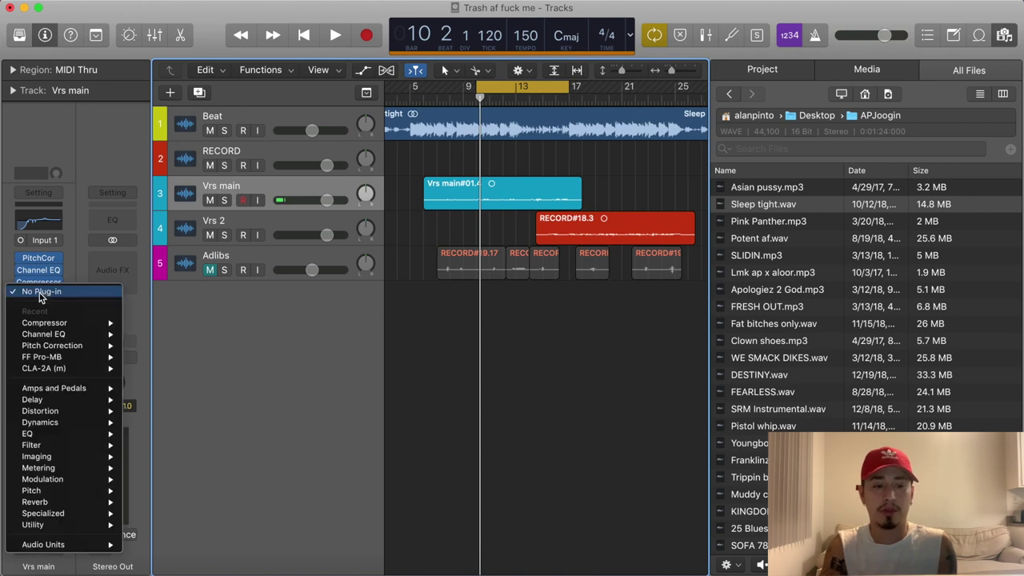
mouse_move(52, 336)
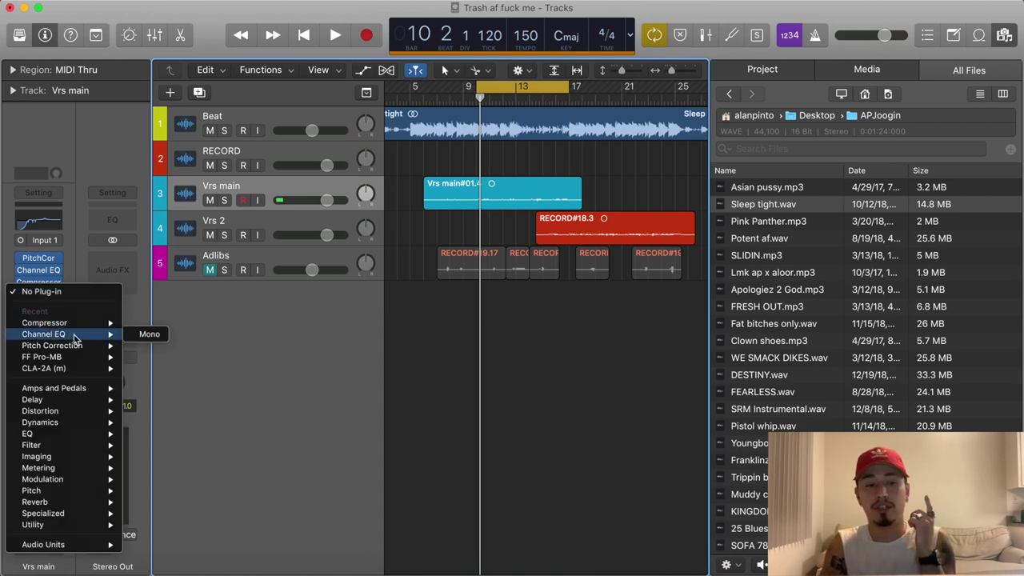
click(141, 335)
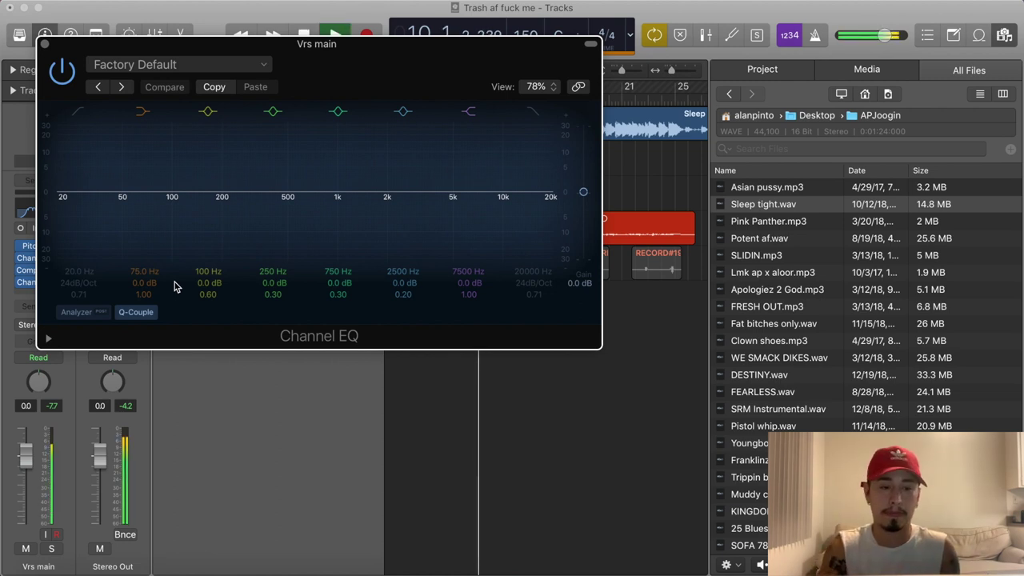
Enable the low-cut band and Analyzer, and lower the 750 Hz band to a slight boost near 350 Hz
click(80, 110)
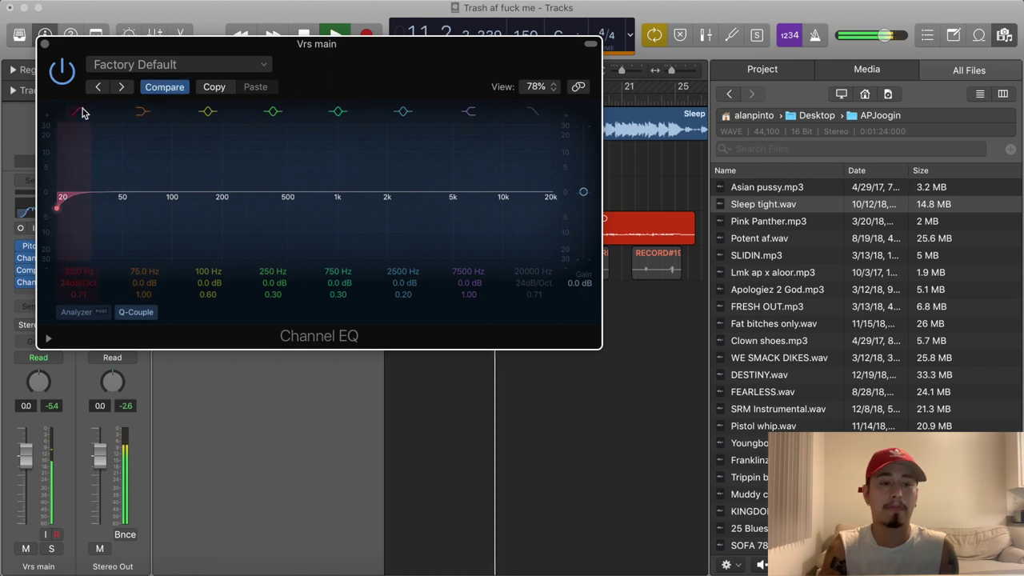
click(76, 311)
mouse_move(338, 192)
mouse_down()
mouse_move(309, 189)
mouse_move(268, 164)
mouse_move(256, 192)
mouse_up()
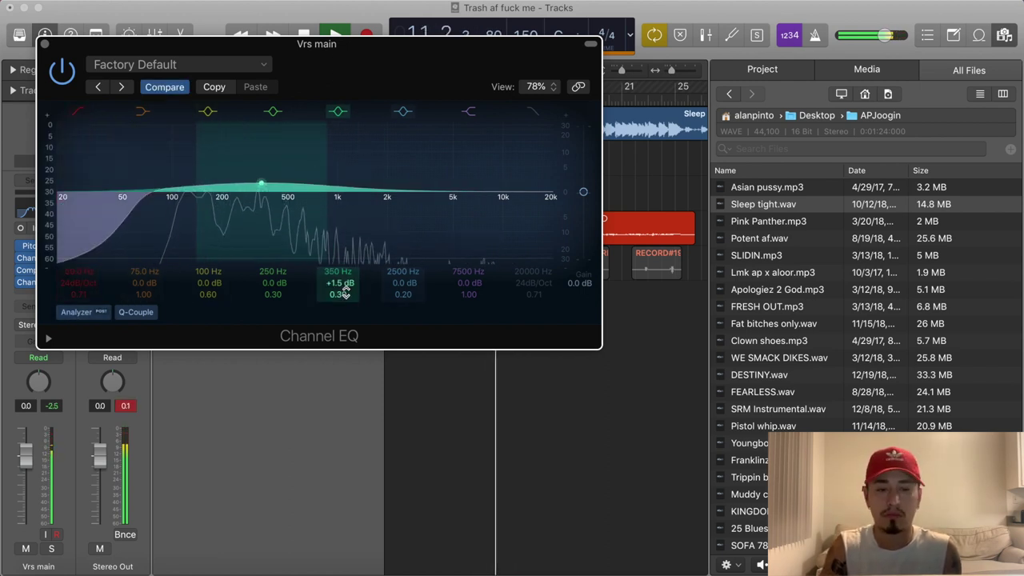
Add a 3000 Hz presence peak, +1 dB 4850 Hz shelf, 19200 Hz high cut and narrow 530 Hz peak
mouse_move(262, 186)
mouse_down()
mouse_move(229, 176)
mouse_move(192, 186)
mouse_up()
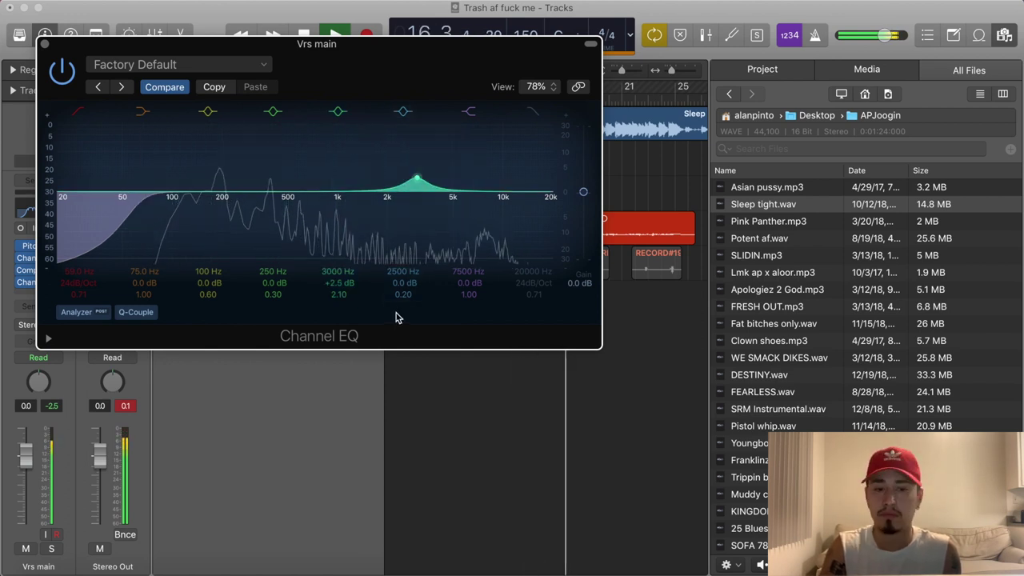
drag(481, 192, 449, 191)
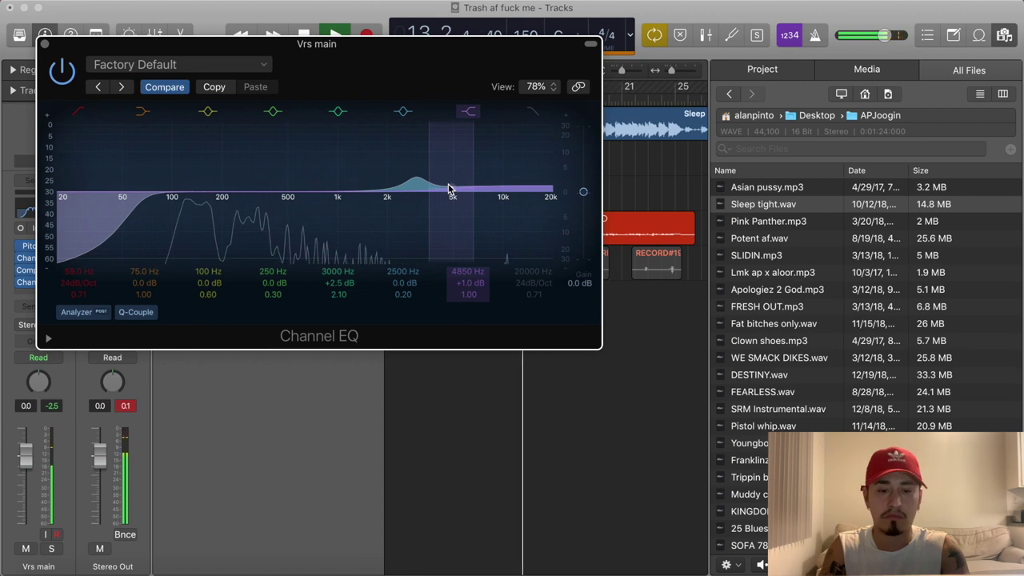
drag(547, 209, 545, 206)
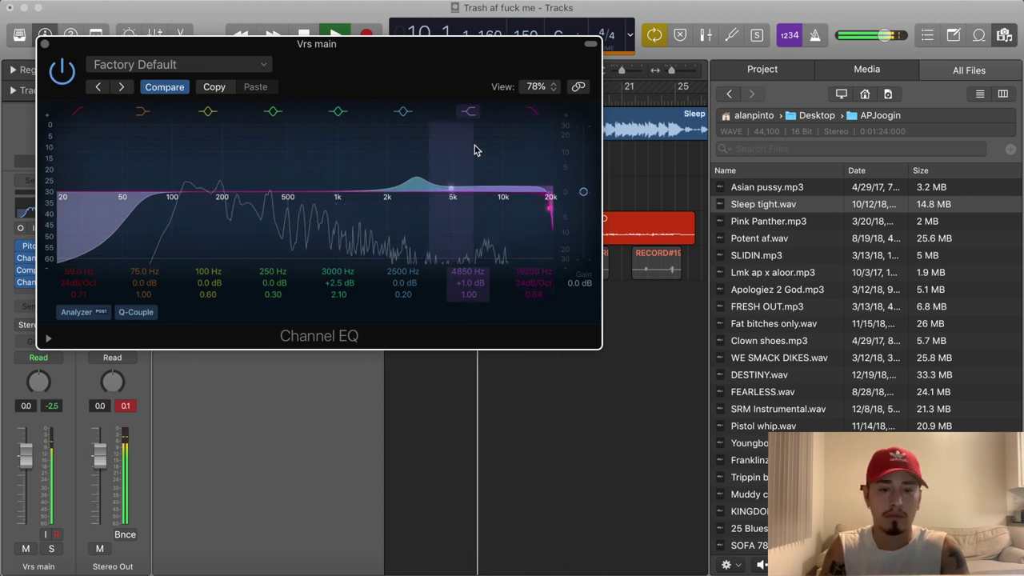
drag(271, 286, 273, 298)
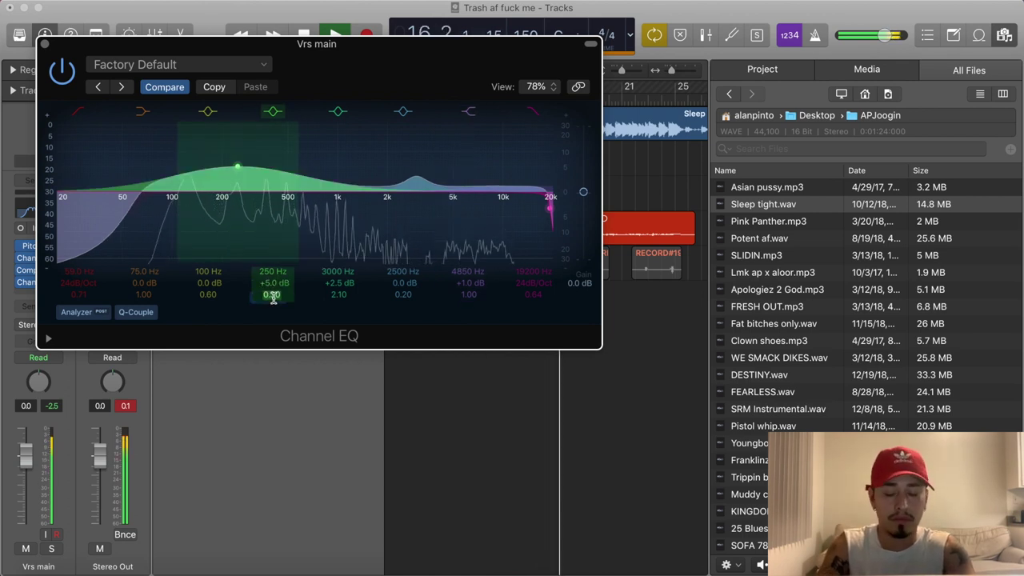
mouse_move(273, 297)
mouse_down()
mouse_move(267, 256)
mouse_move(266, 293)
mouse_up()
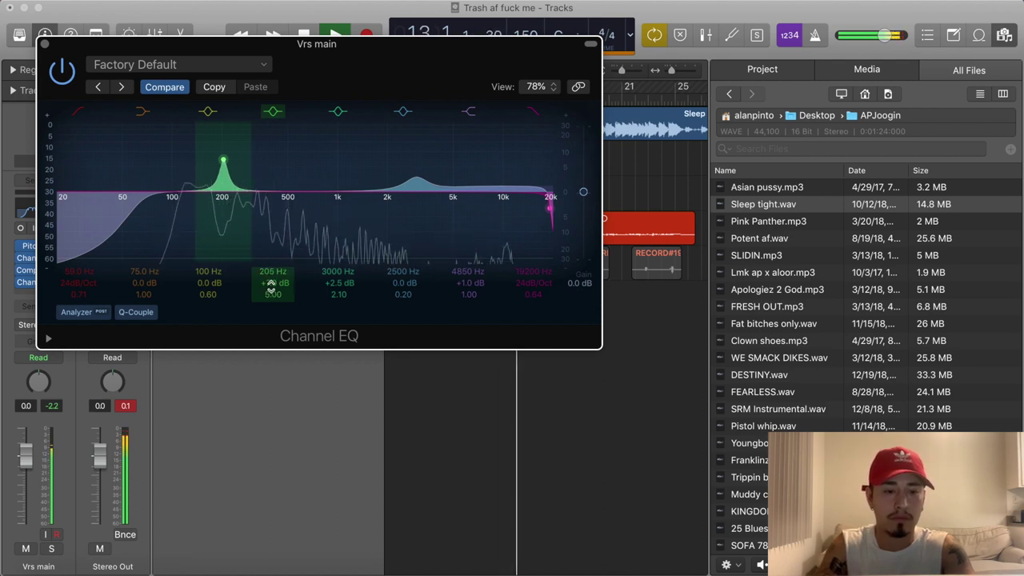
mouse_move(272, 284)
mouse_down()
mouse_move(272, 273)
mouse_move(272, 300)
mouse_up()
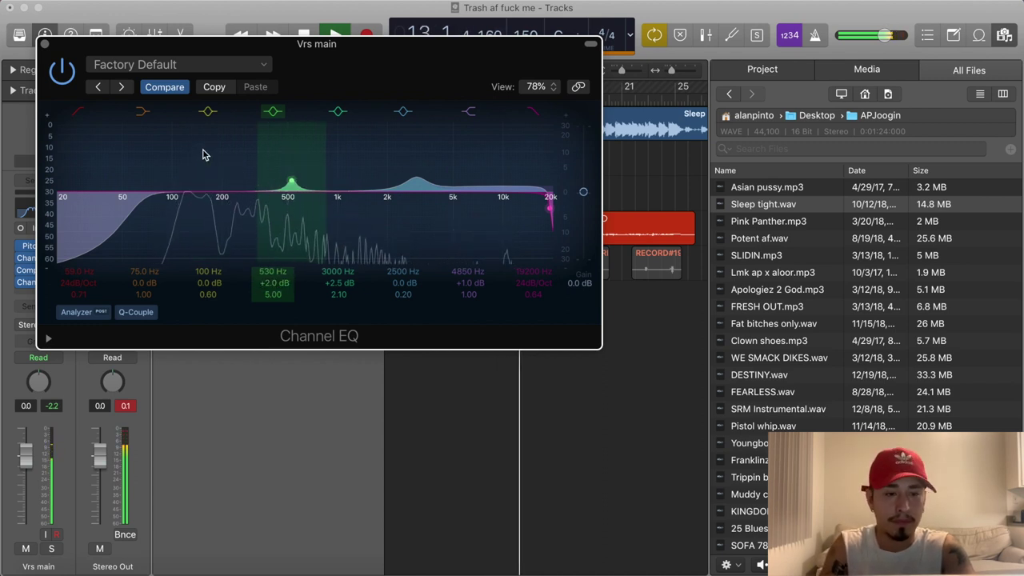
Sweep the bands into a narrow -3.0 dB cut at 162 Hz, Q 7.80, then stop playback and close the EQ
drag(181, 189, 246, 138)
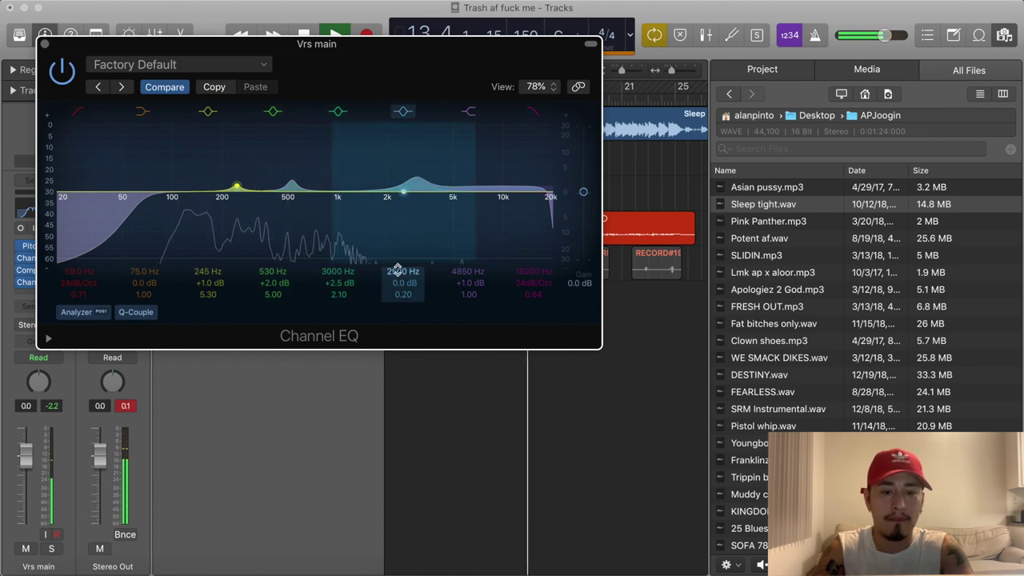
drag(391, 232, 206, 232)
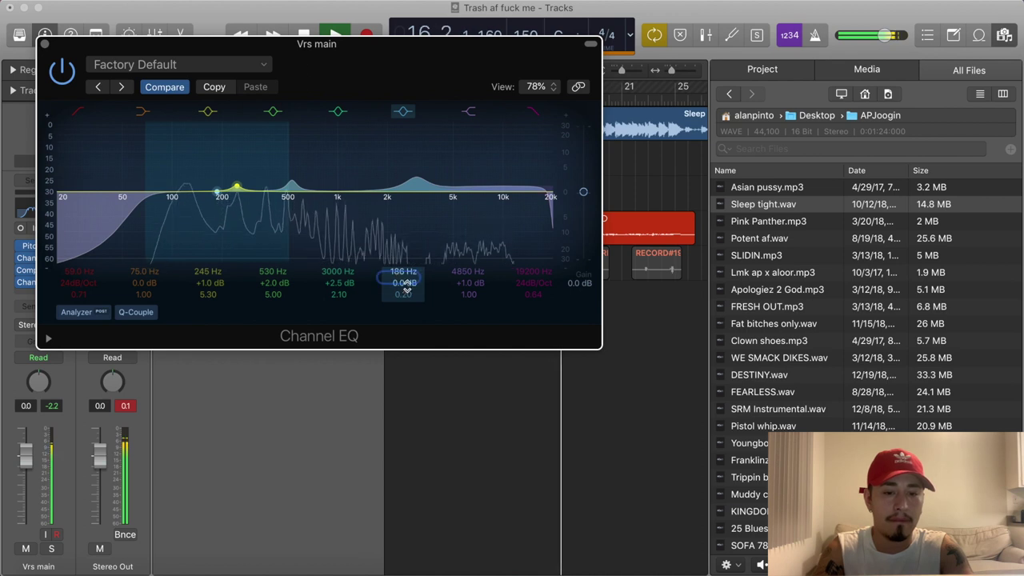
drag(404, 283, 404, 259)
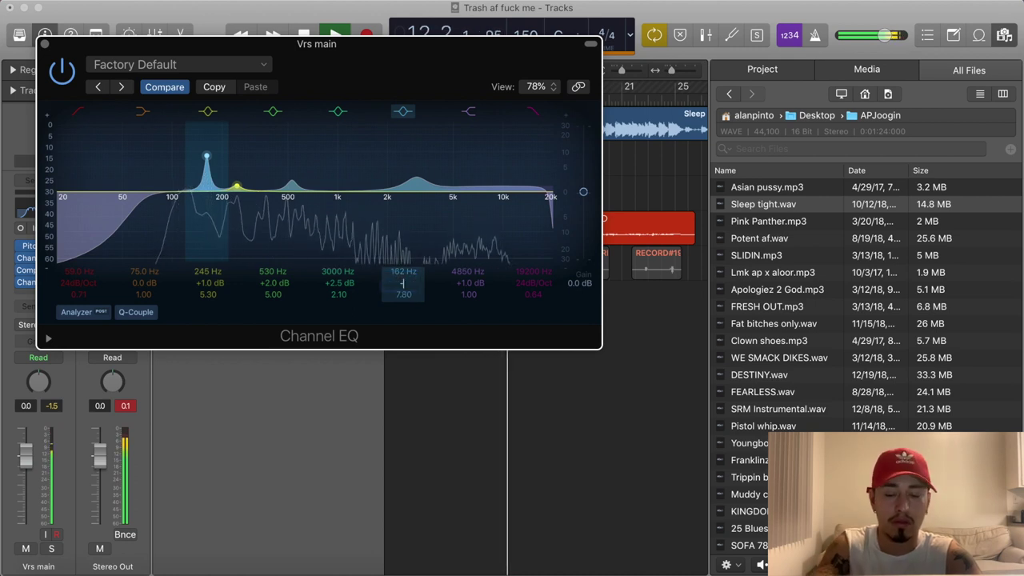
drag(402, 284, 404, 285)
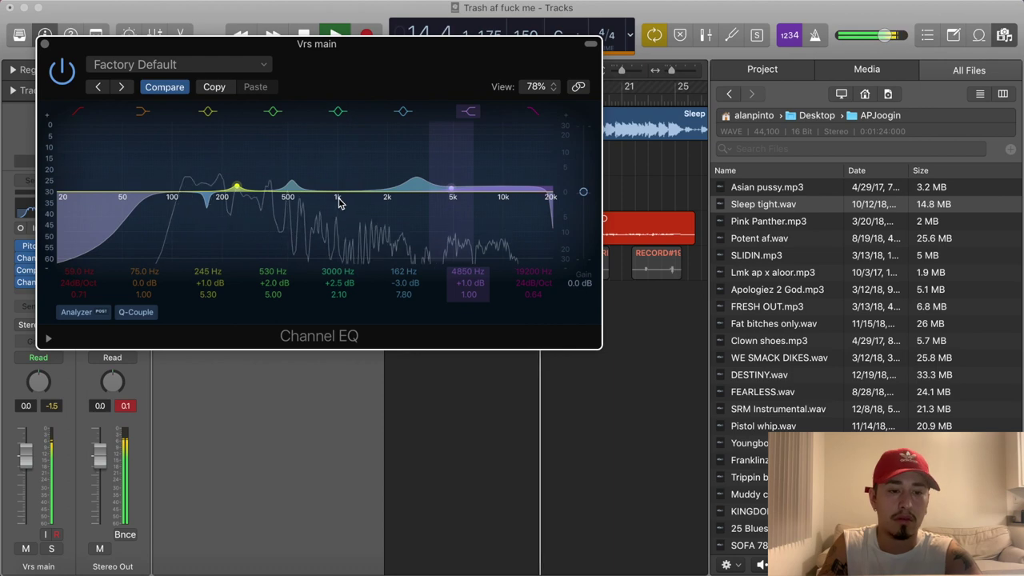
key(space)
key(v)
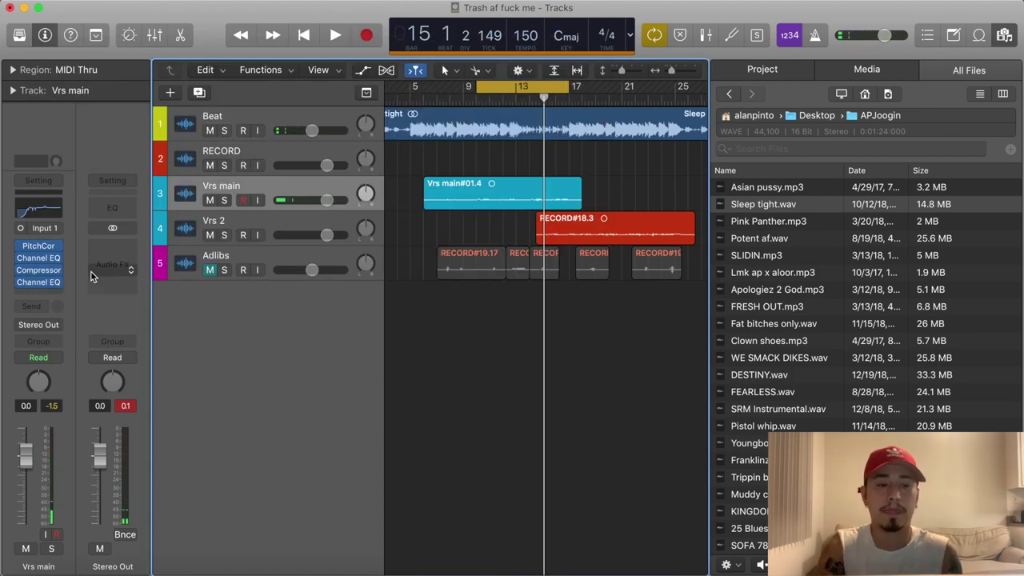
Reopen the second Vrs main Channel EQ and move its window lower and to the right
click(38, 281)
drag(354, 96, 459, 166)
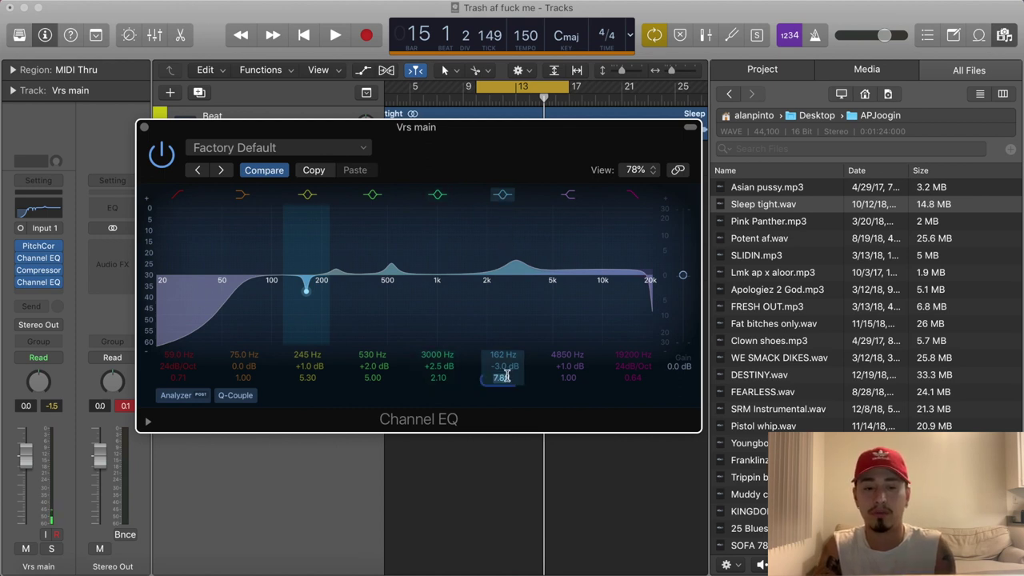
Set the 162 Hz cut's Q to 4.00, close the EQ and resume playback
text(4)
key(Return)
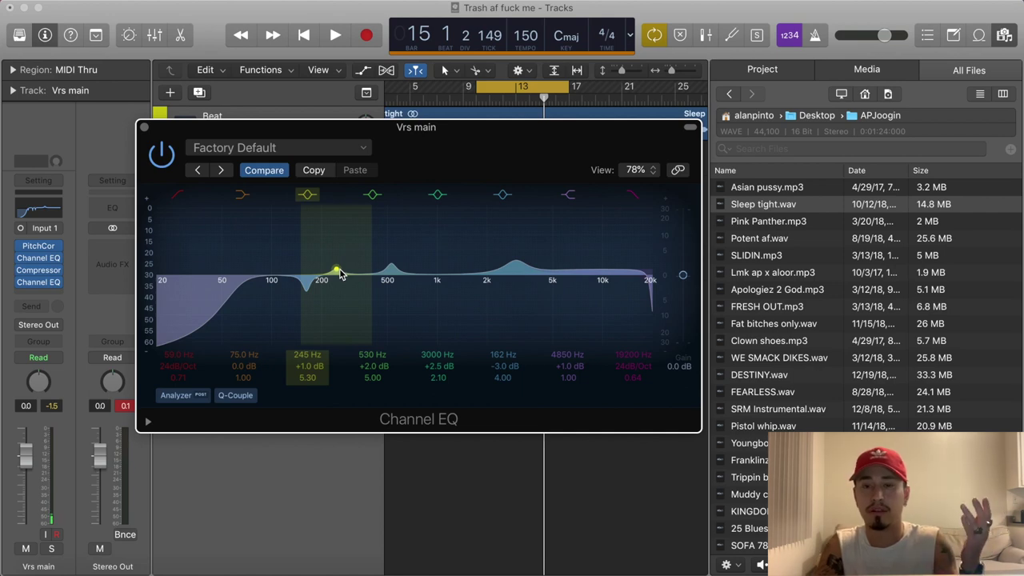
key(super+w)
key(space)
key(space)
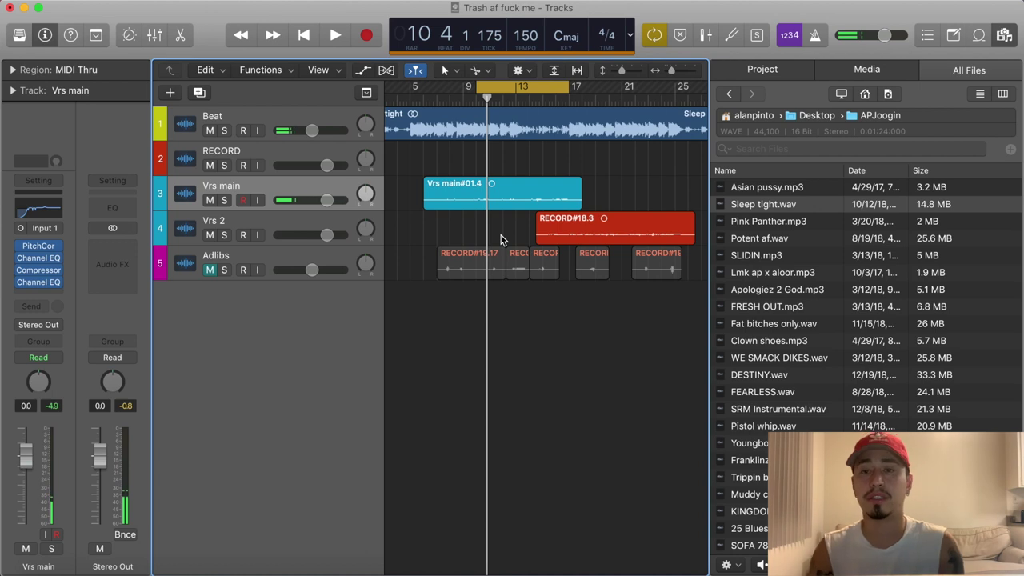
Dismiss the empty-slot plug-in list, show the mixer beneath the tracks and bring up its Options menu
click(44, 293)
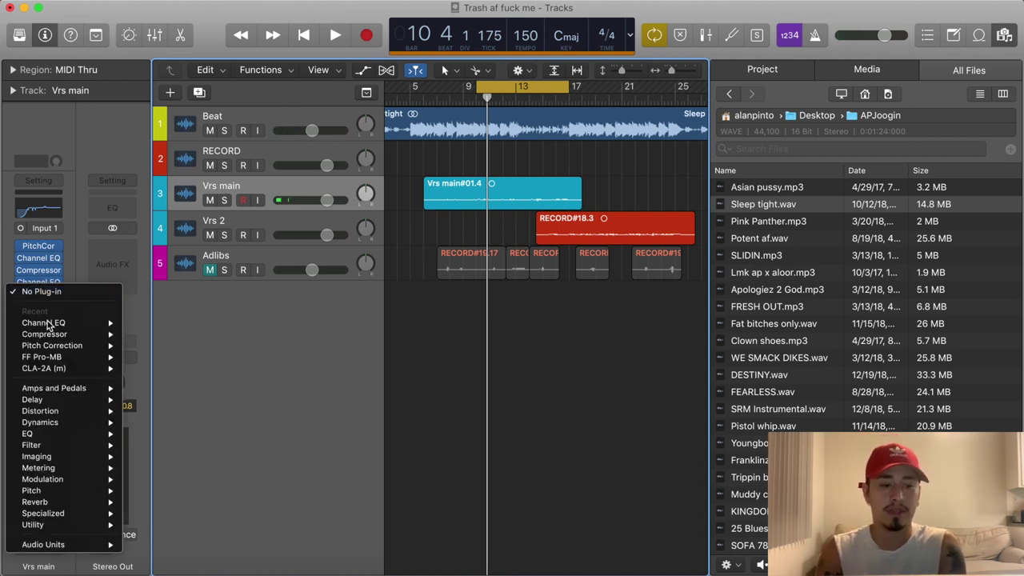
mouse_move(60, 421)
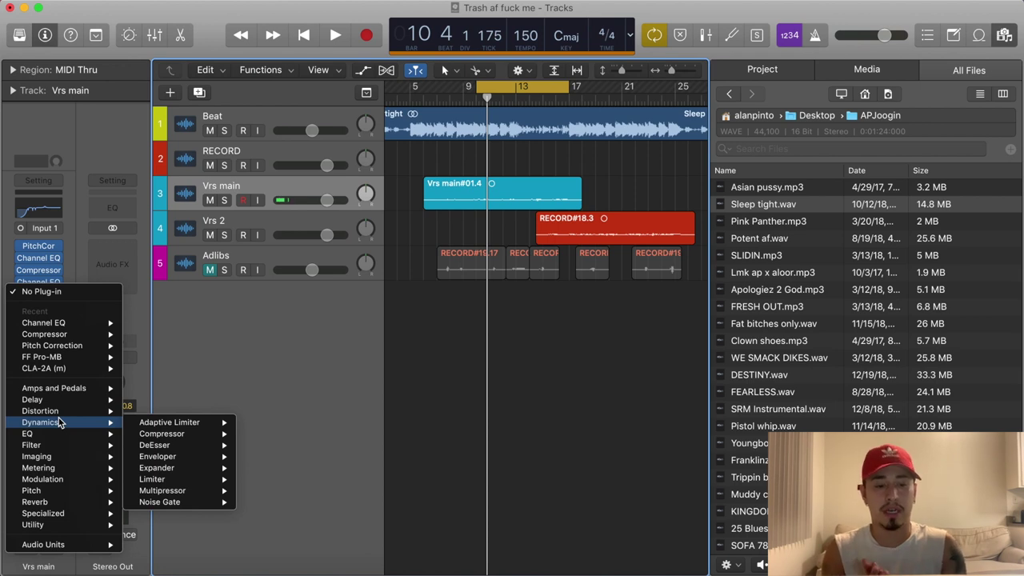
click(294, 71)
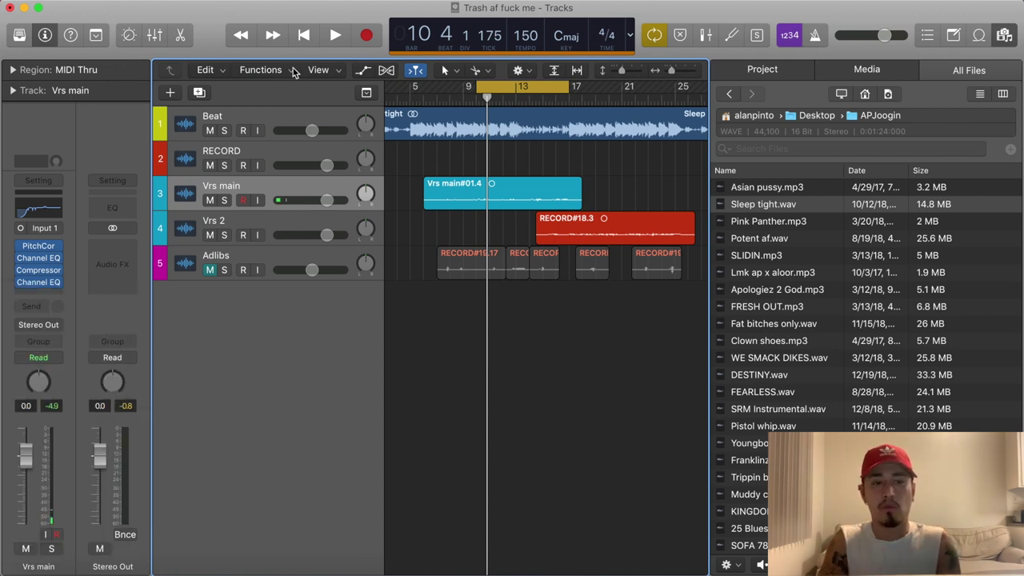
click(153, 35)
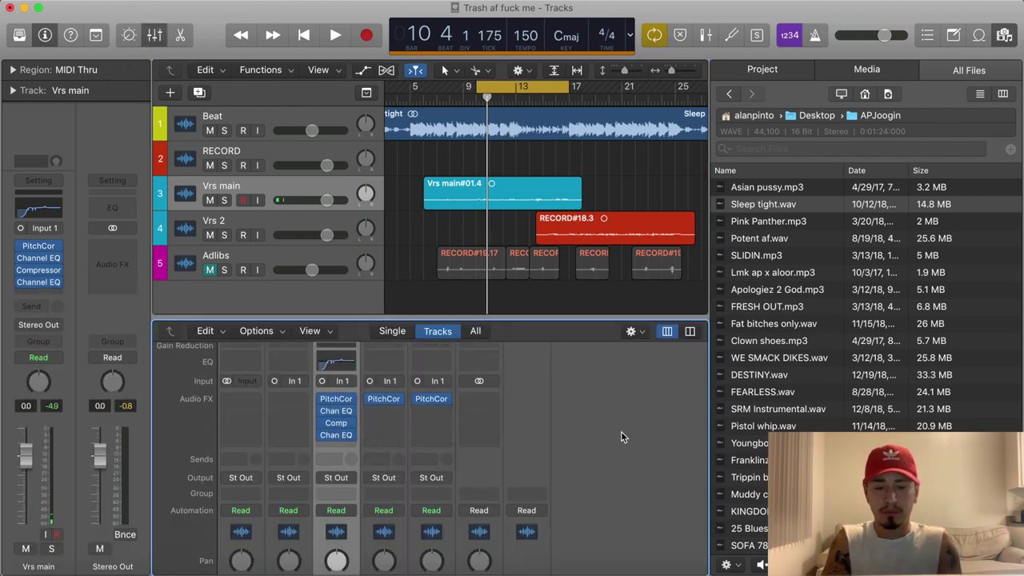
scroll(620, 432, down, 3)
scroll(608, 416, up, 3)
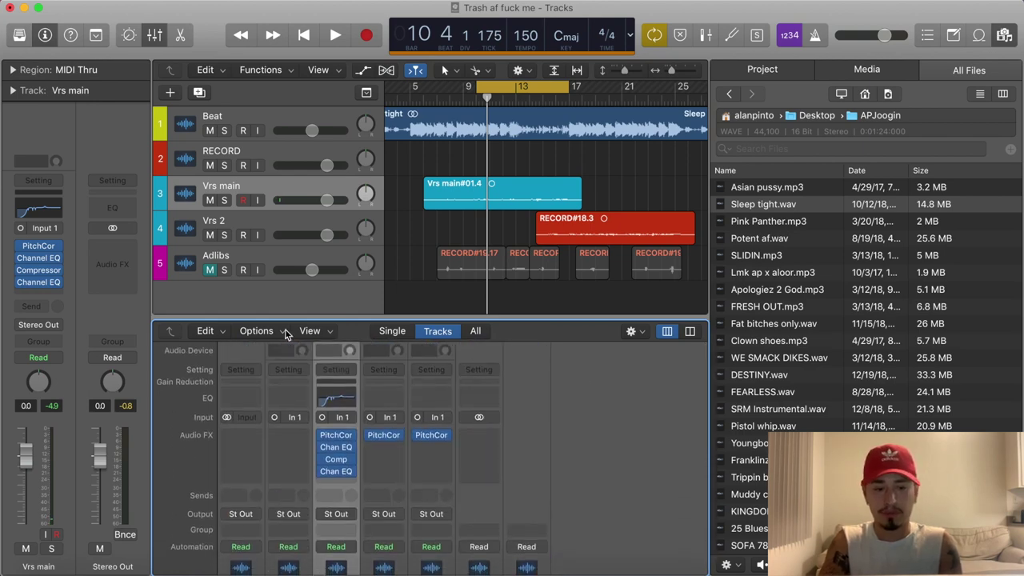
click(256, 331)
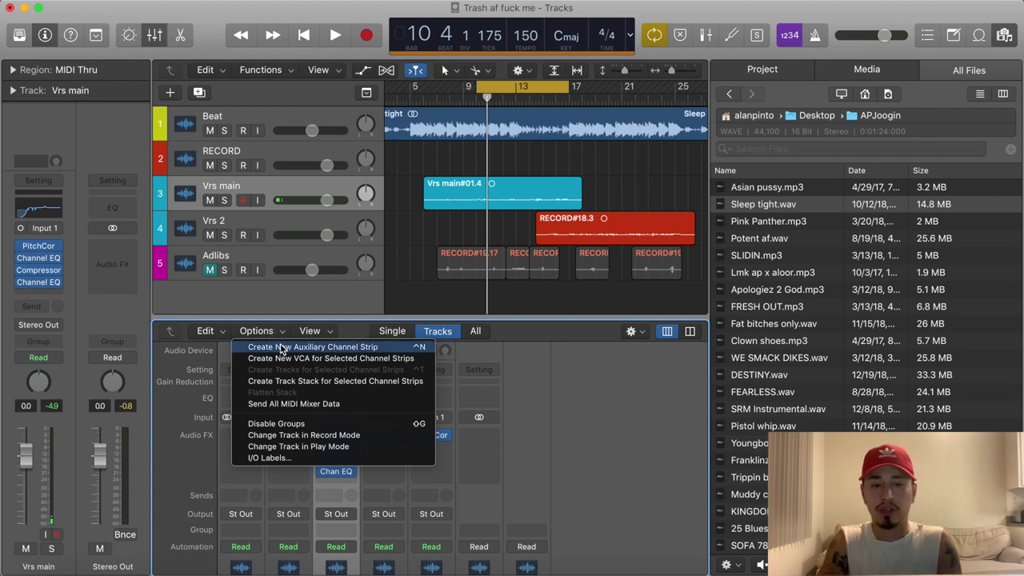
Create a new auxiliary channel strip and rename it REVERB
click(293, 348)
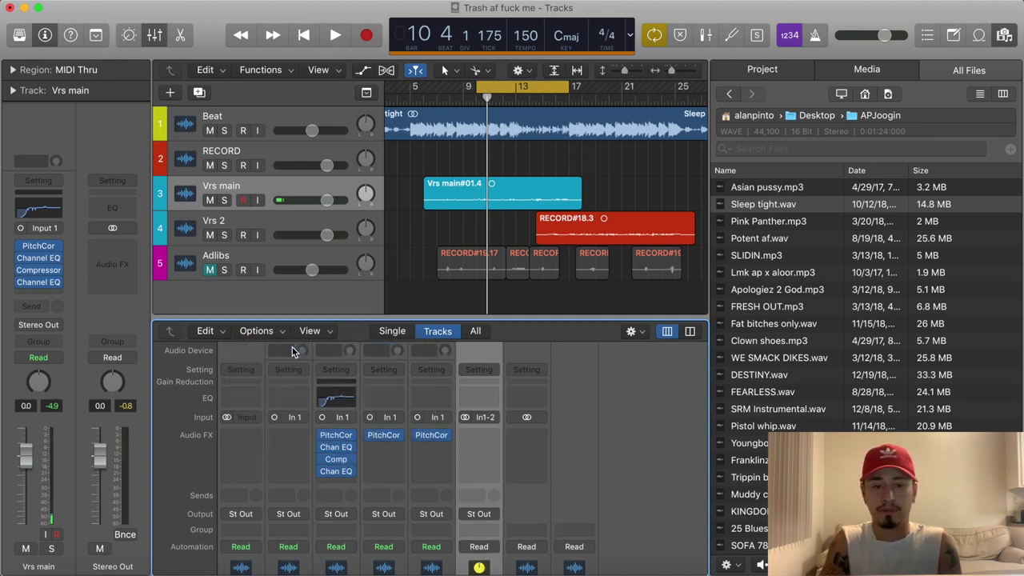
scroll(493, 440, down, 2)
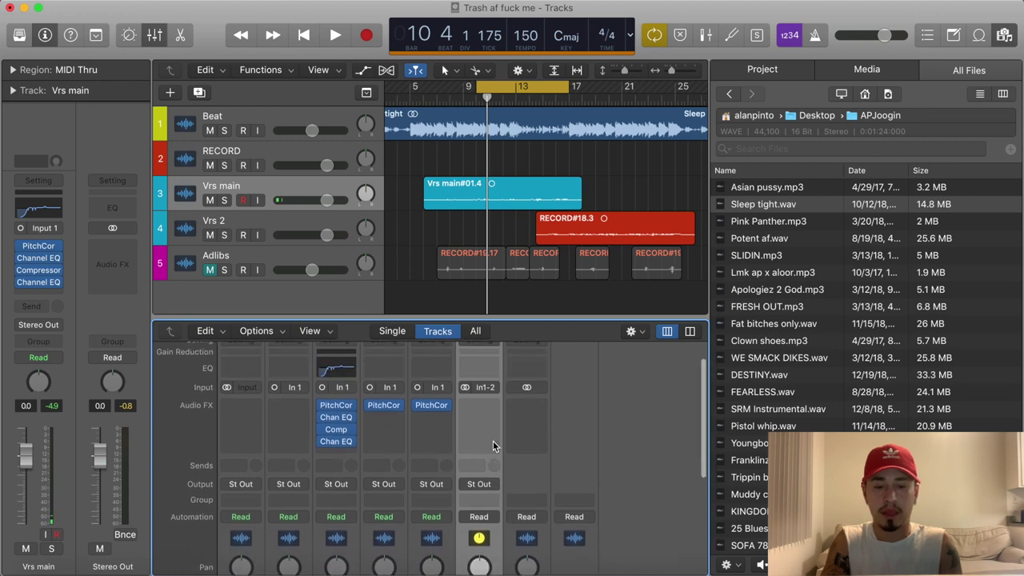
scroll(485, 452, down, 10)
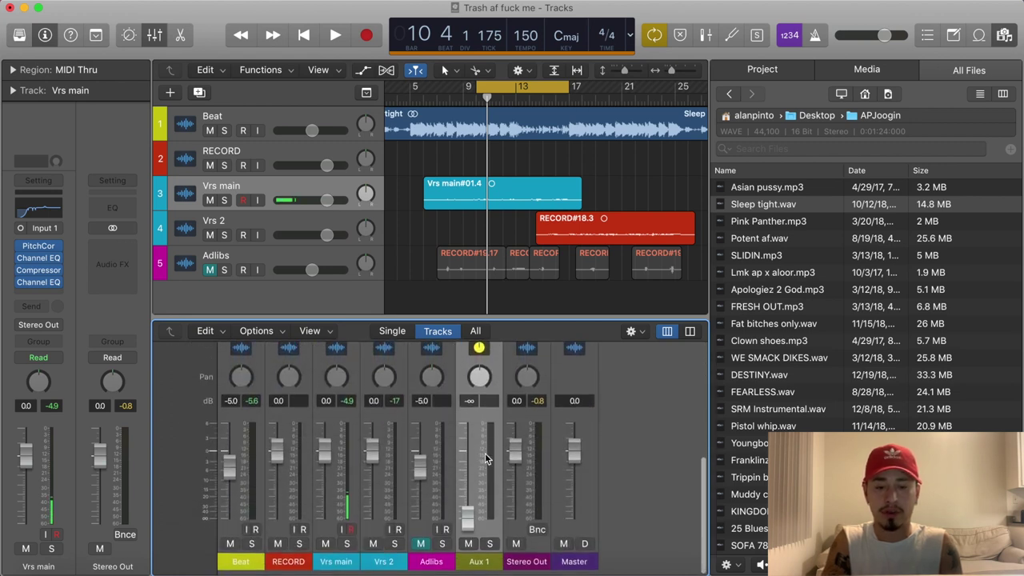
double_click(477, 566)
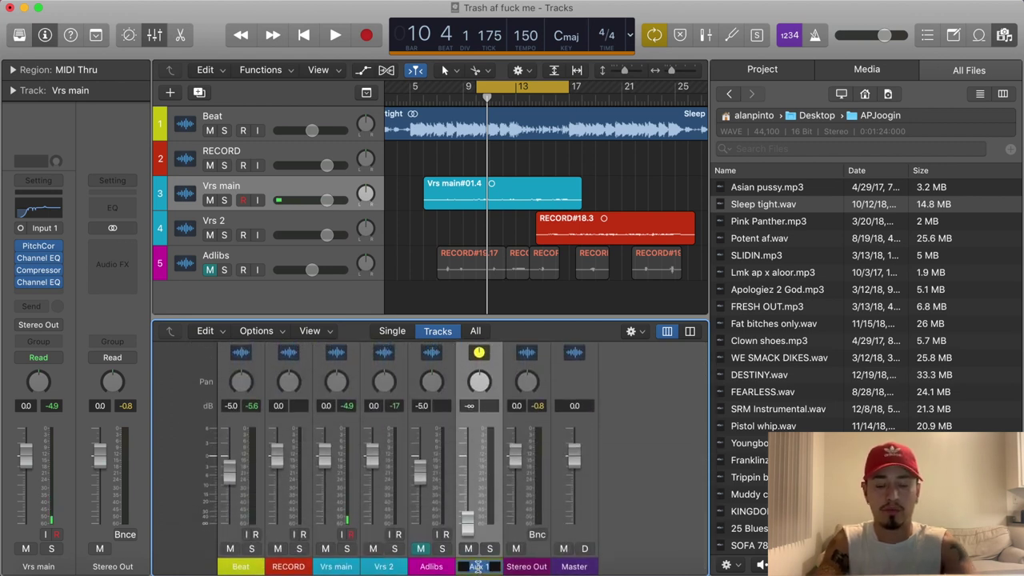
text(REVERB)
key(Return)
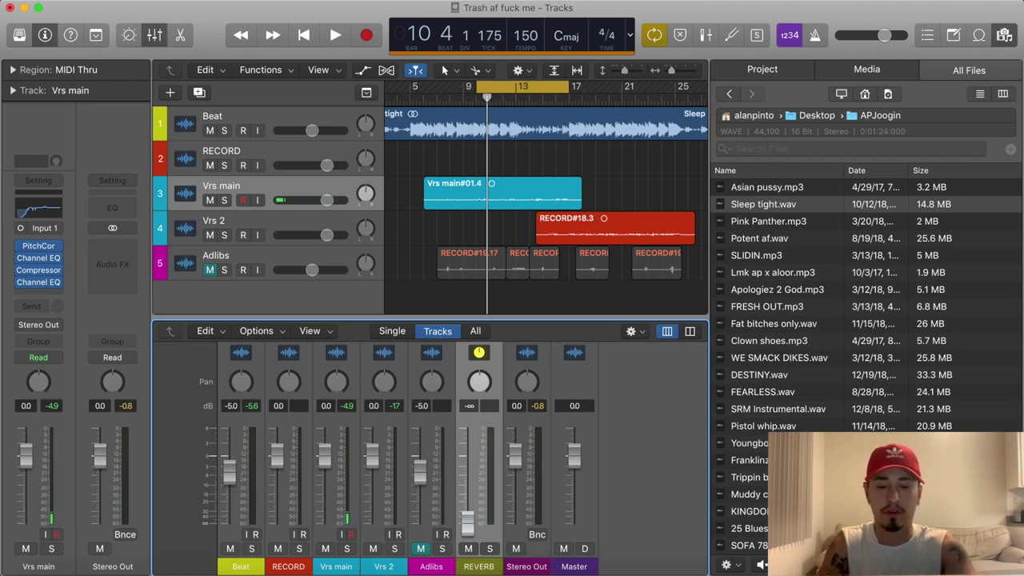
Set the REVERB channel's input to Bus 1
scroll(483, 478, up, 10)
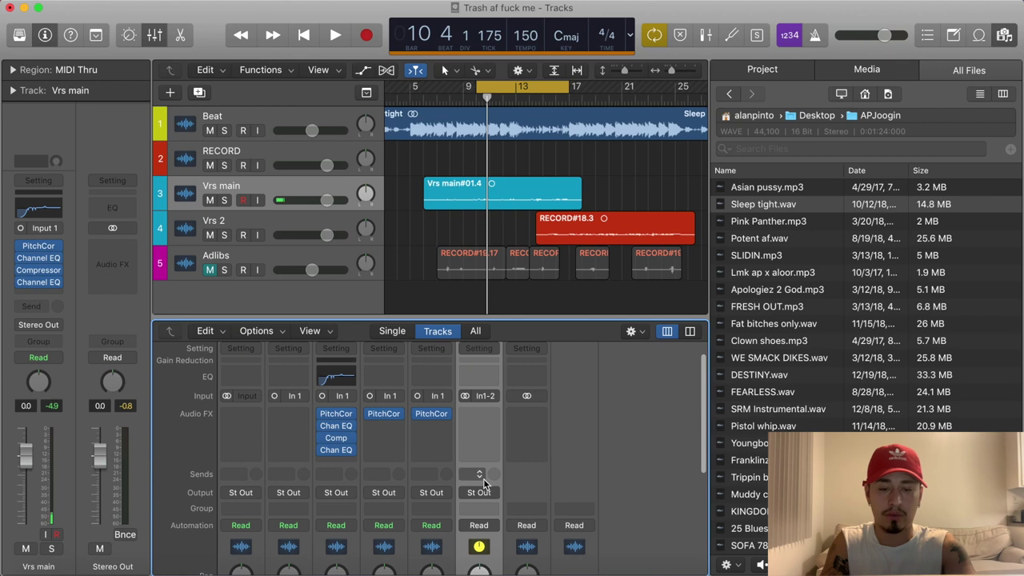
scroll(483, 479, up, 1)
click(485, 416)
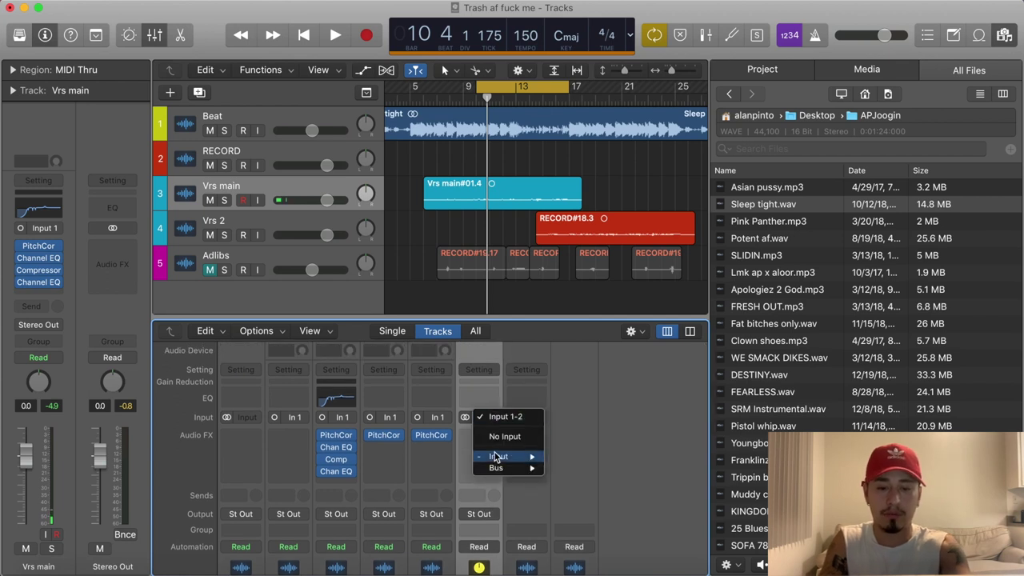
mouse_move(496, 457)
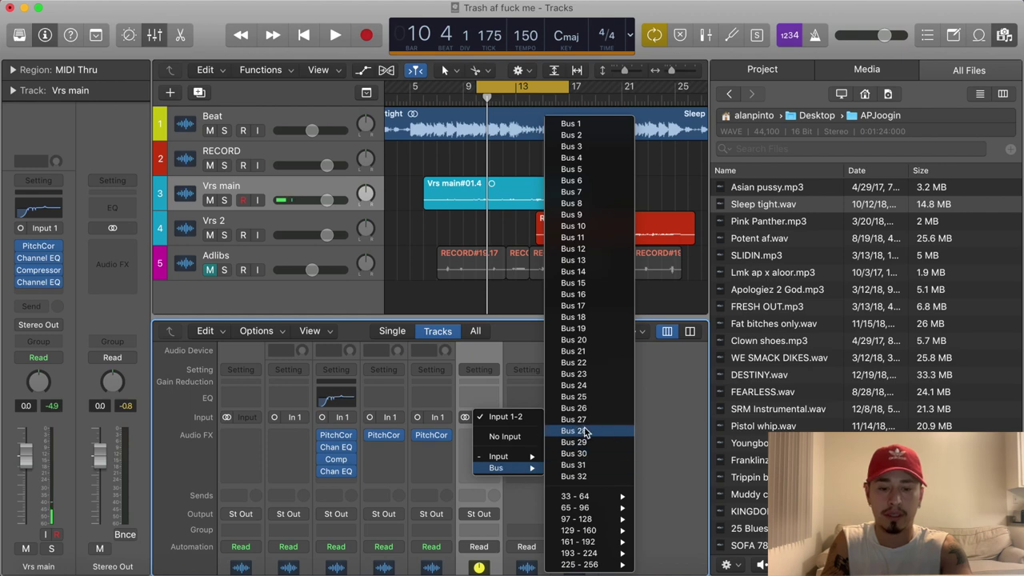
click(570, 125)
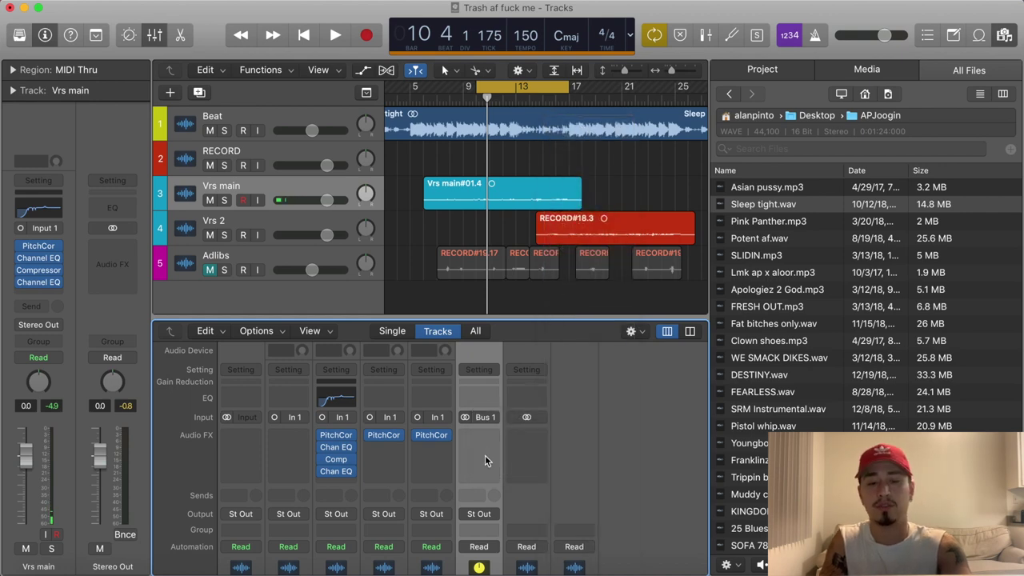
scroll(487, 464, down, 5)
scroll(477, 403, up, 2)
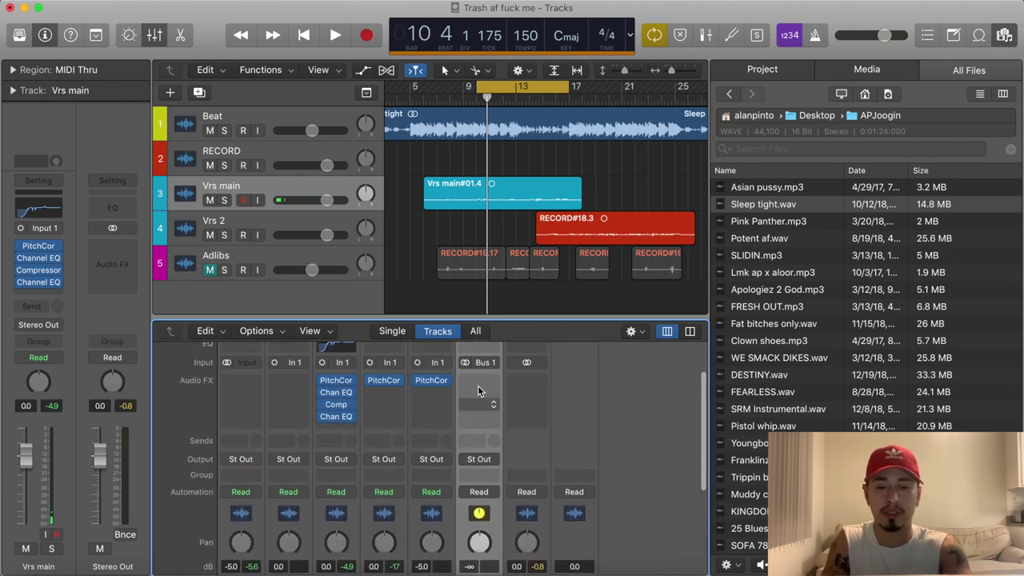
scroll(487, 384, up, 3)
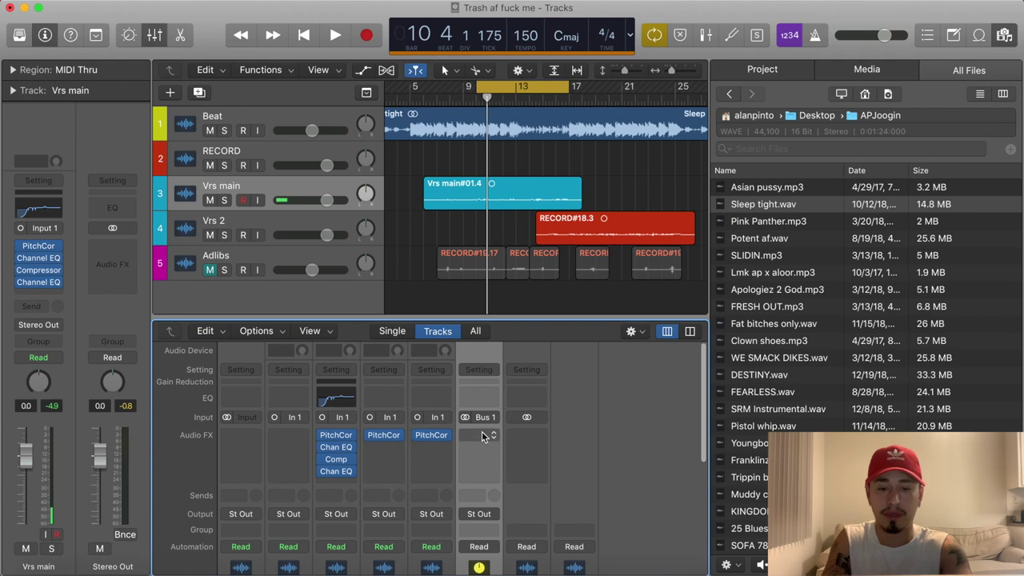
Insert a stereo Space Designer reverb into the REVERB aux channel's empty Audio FX slot
click(483, 433)
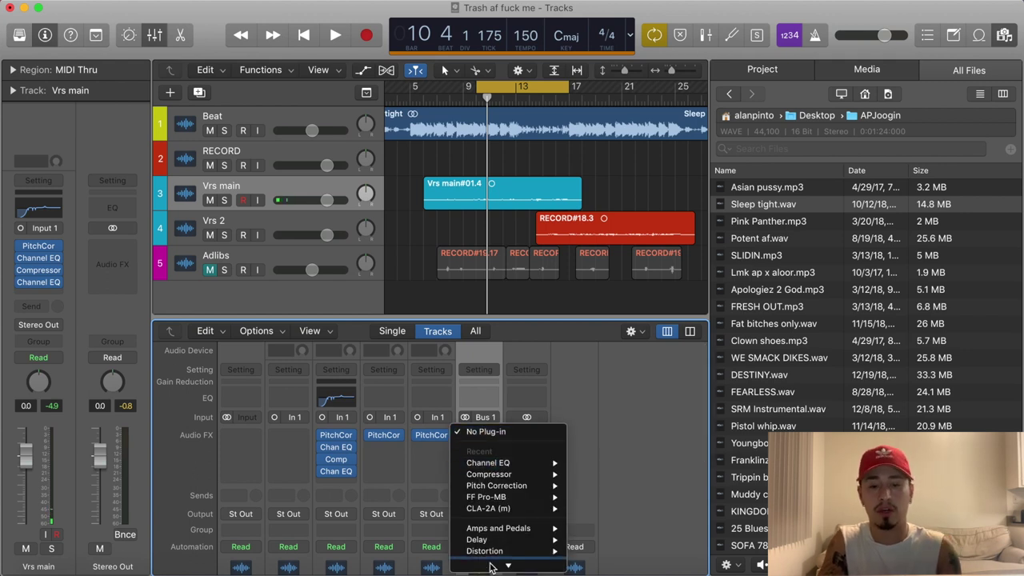
mouse_move(489, 565)
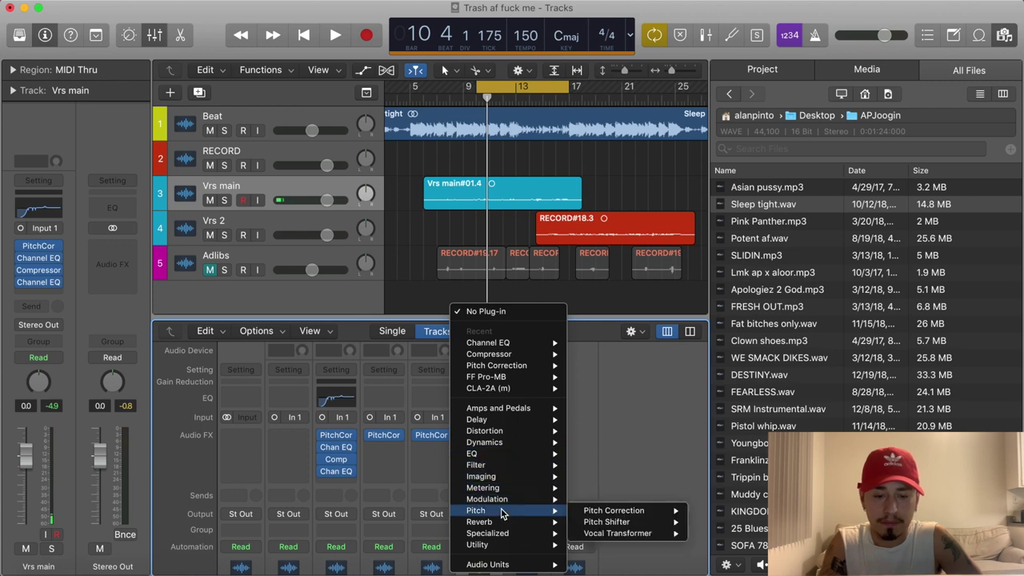
mouse_move(503, 524)
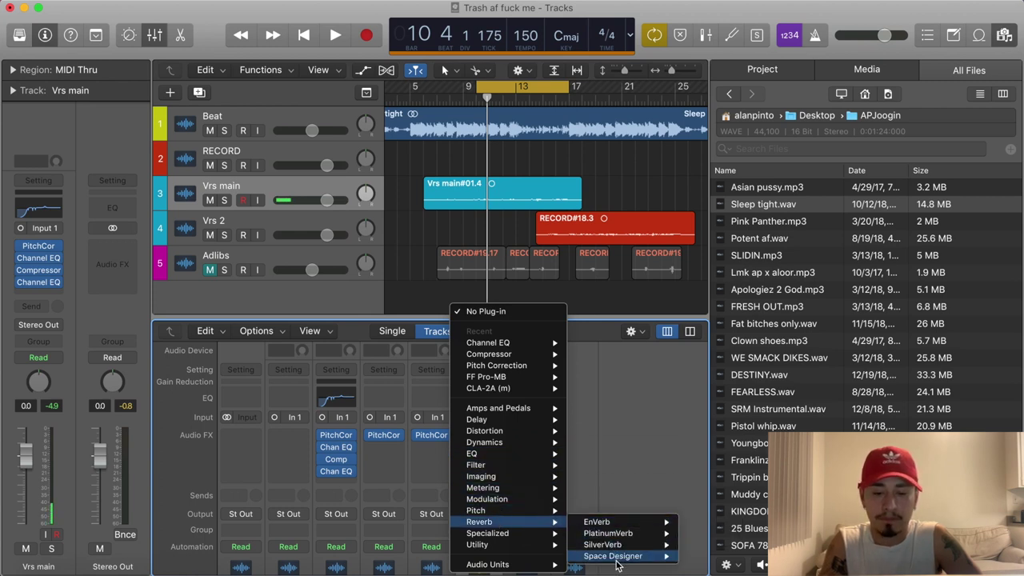
mouse_move(616, 559)
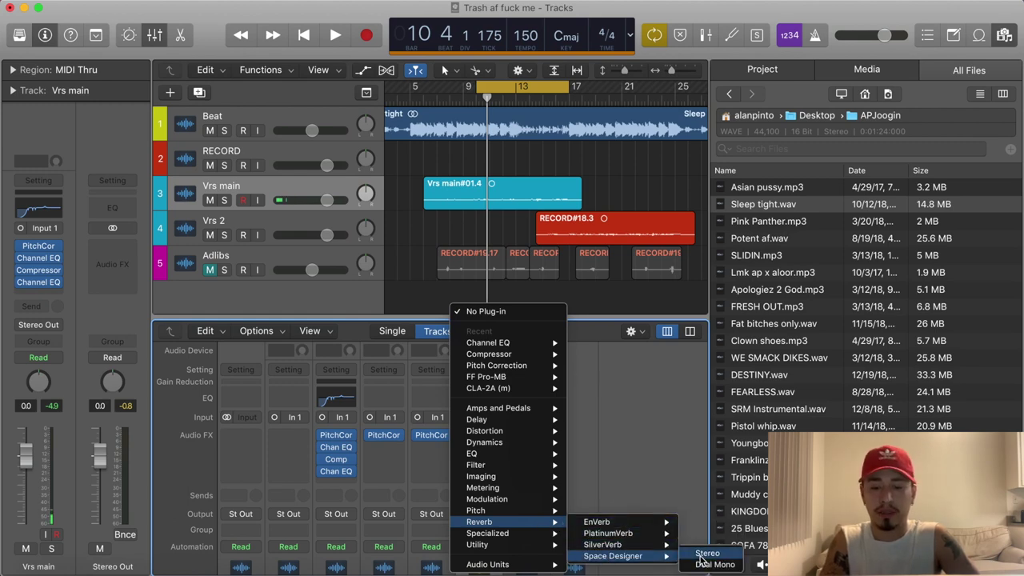
click(701, 556)
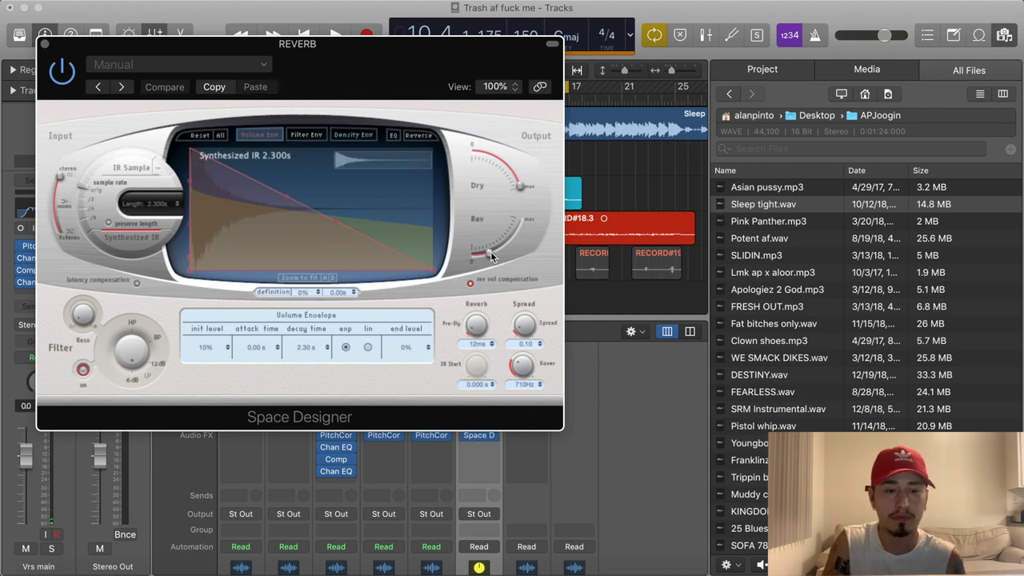
Load the 04.4s Big Plate preset into Space Designer and move its window aside
click(237, 64)
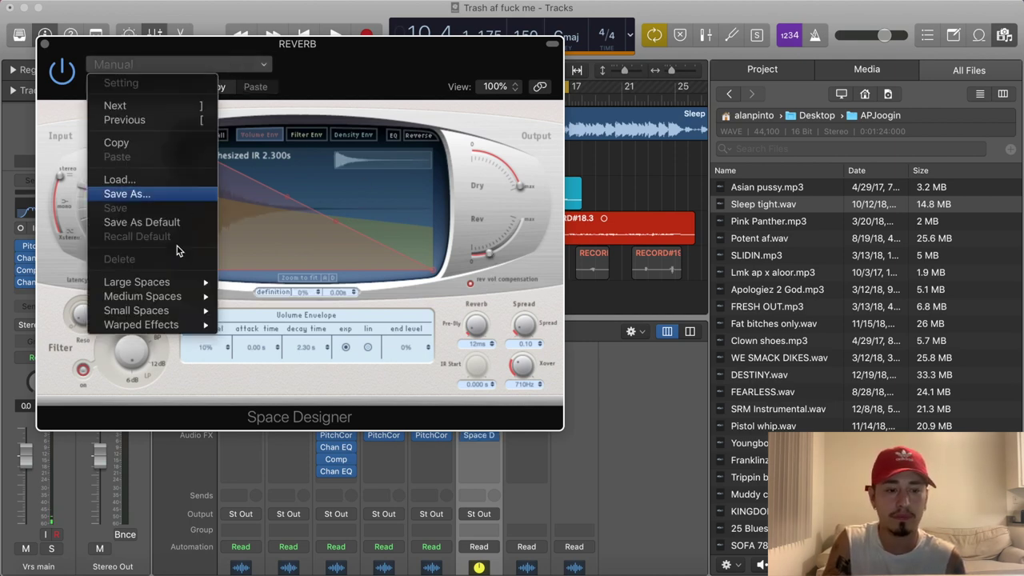
mouse_move(174, 286)
mouse_move(275, 299)
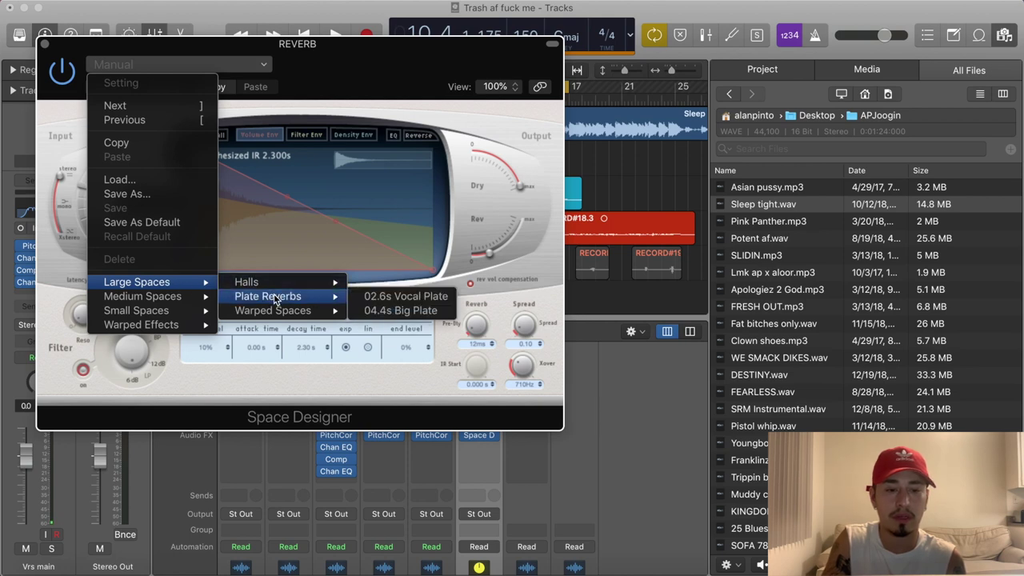
click(370, 316)
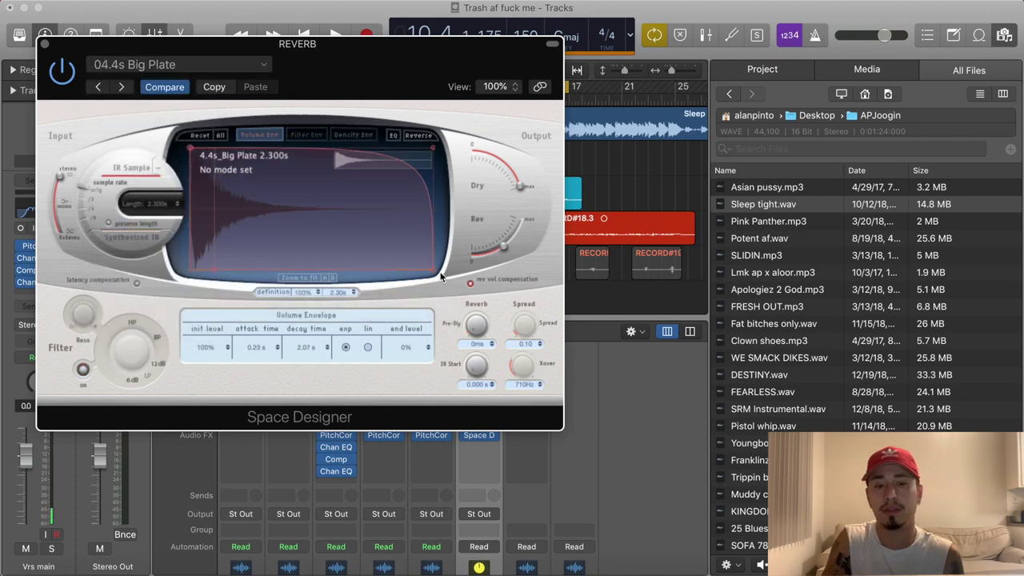
drag(430, 63, 230, 162)
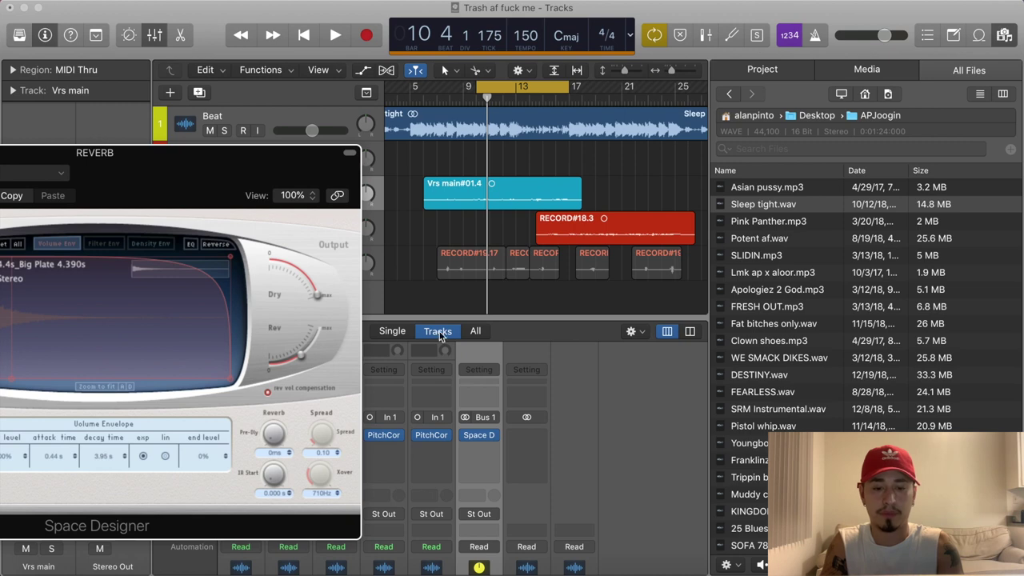
Reset the REVERB channel fader to 0.0 dB and close the Space Designer window
scroll(501, 441, down, 5)
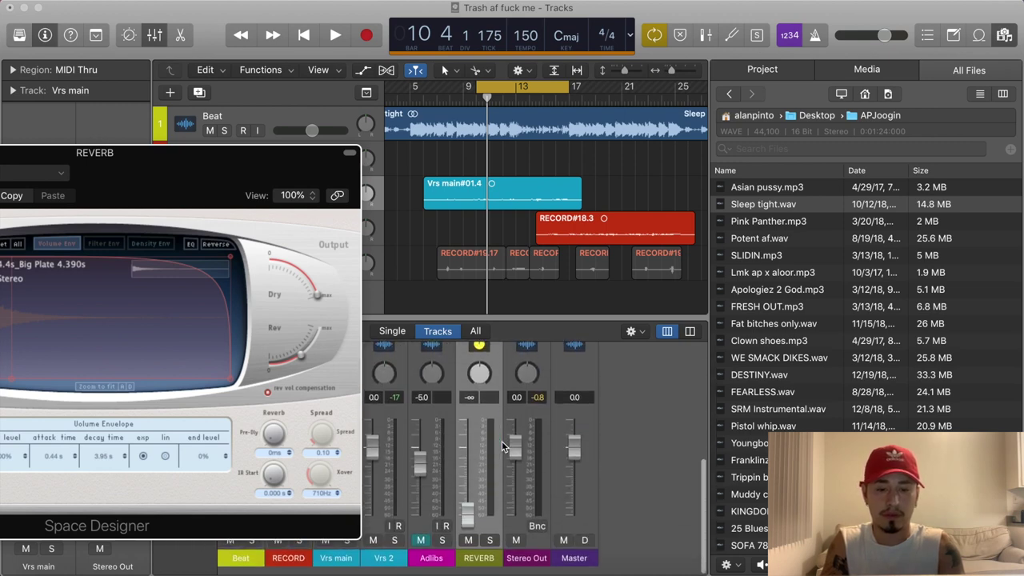
alt+click(466, 468)
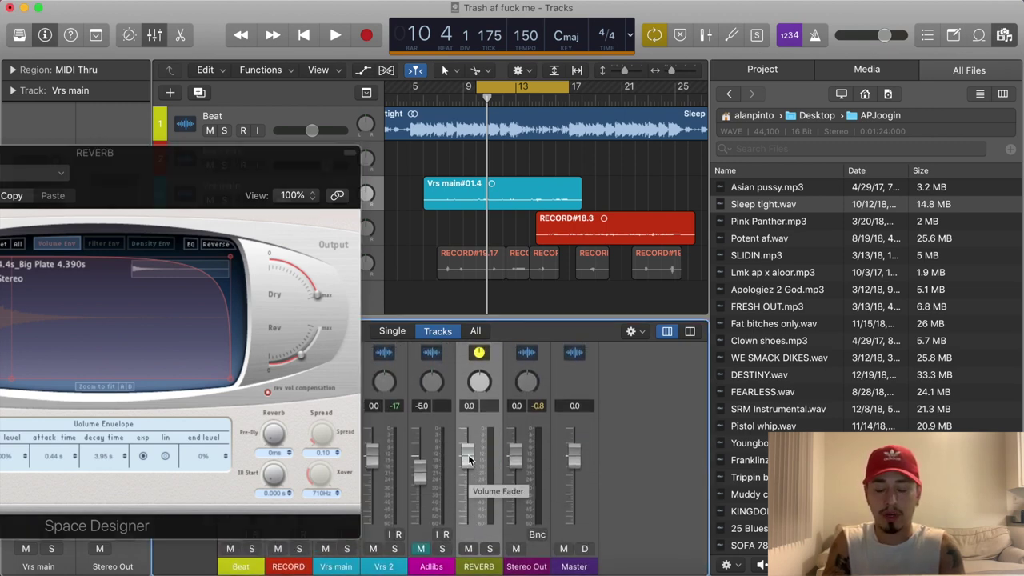
drag(469, 460, 469, 520)
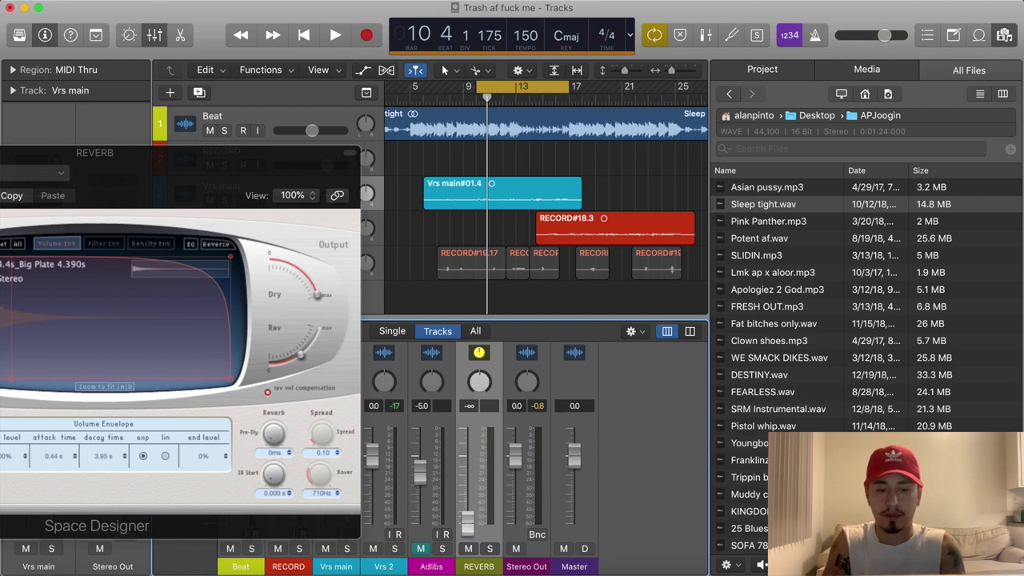
alt+click(467, 467)
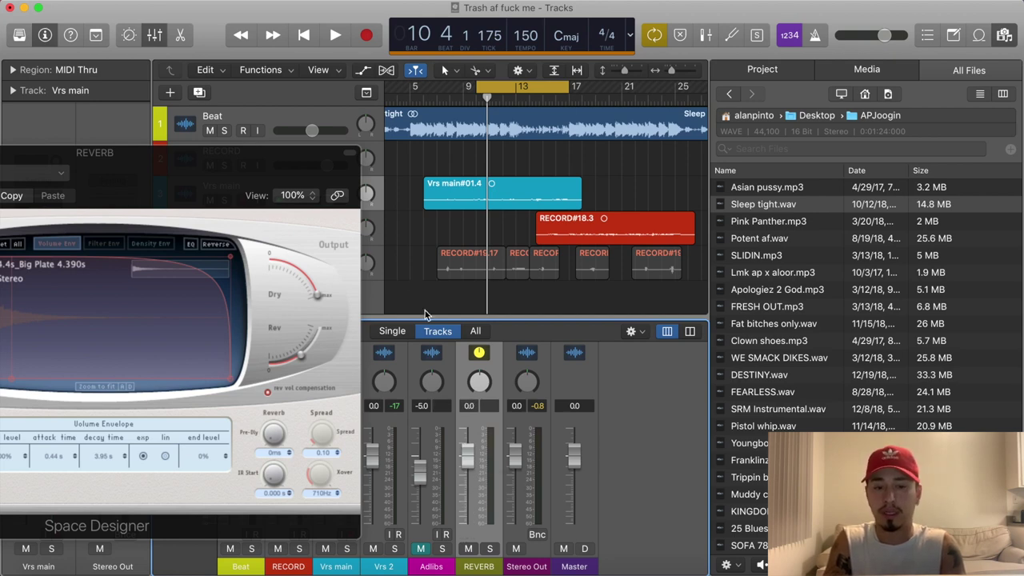
drag(287, 149, 359, 3)
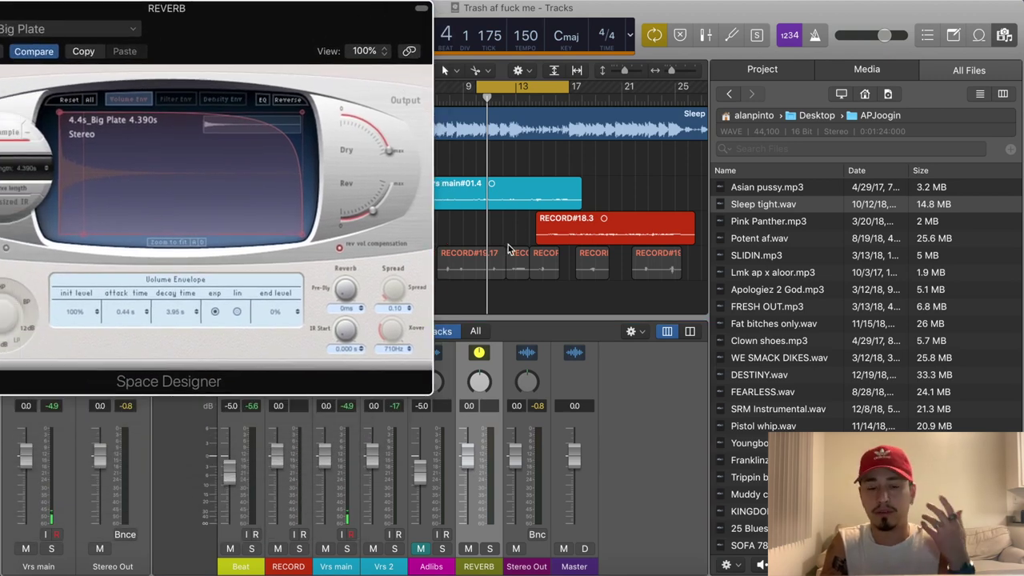
drag(249, 27, 546, 48)
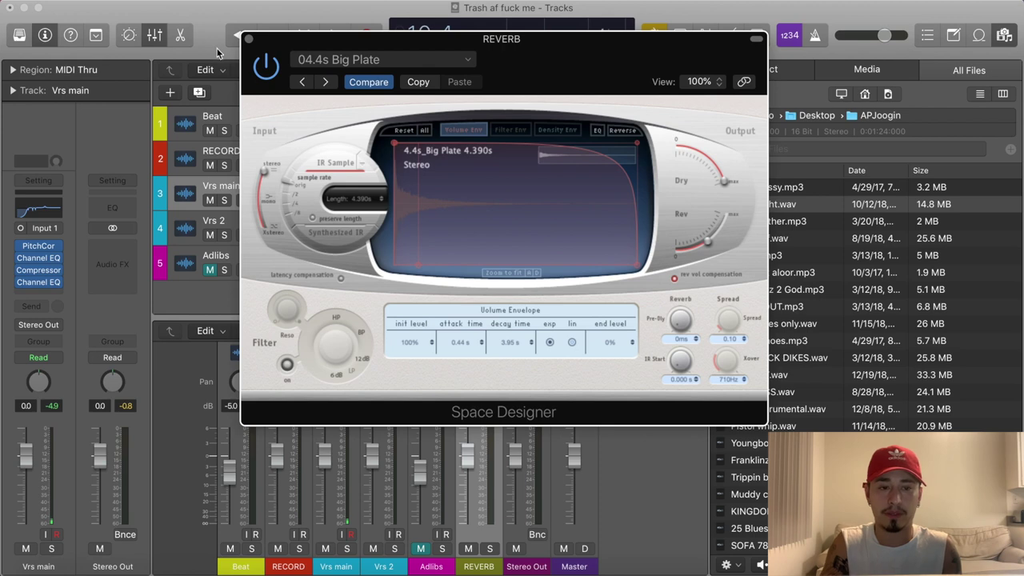
click(246, 36)
Add a send on Vrs main to Bus 1 feeding REVERB
scroll(490, 447, up, 10)
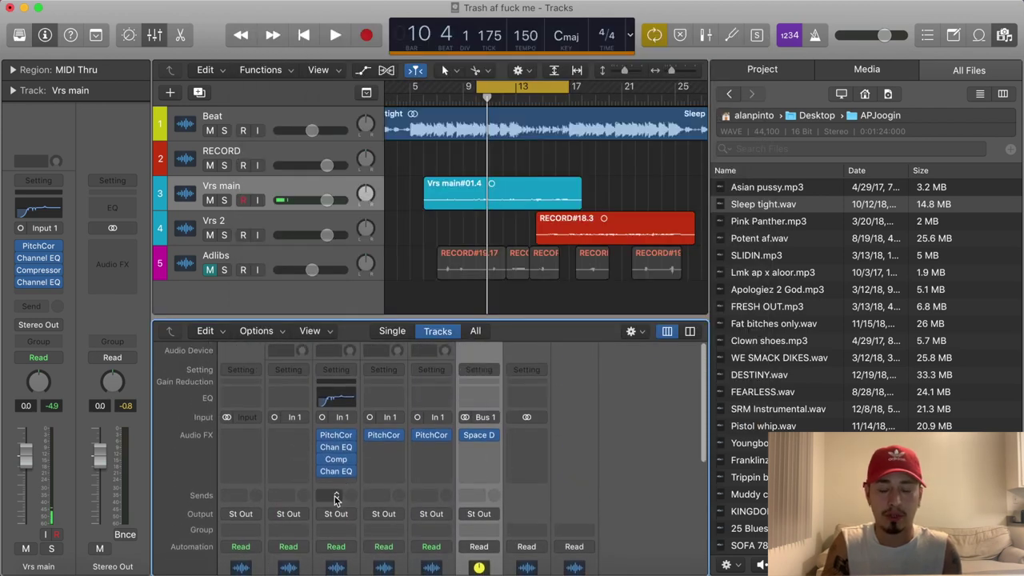
scroll(335, 496, down, 2)
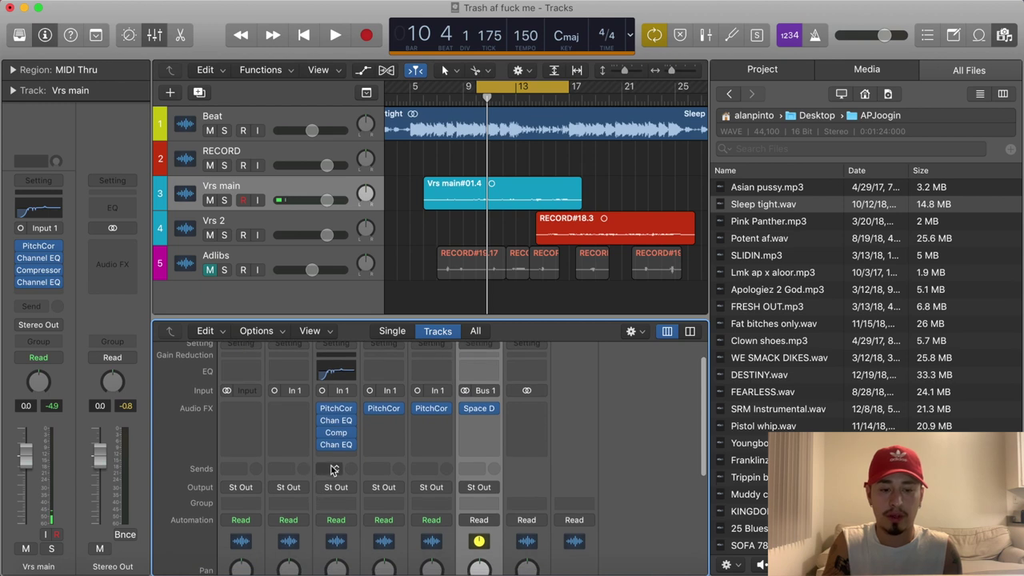
scroll(334, 474, down, 6)
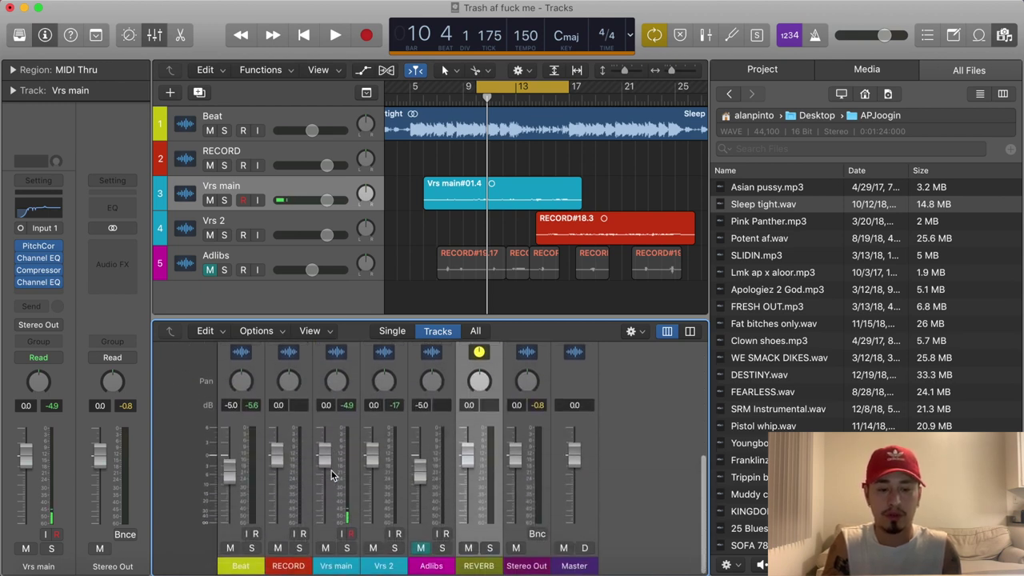
scroll(333, 475, up, 5)
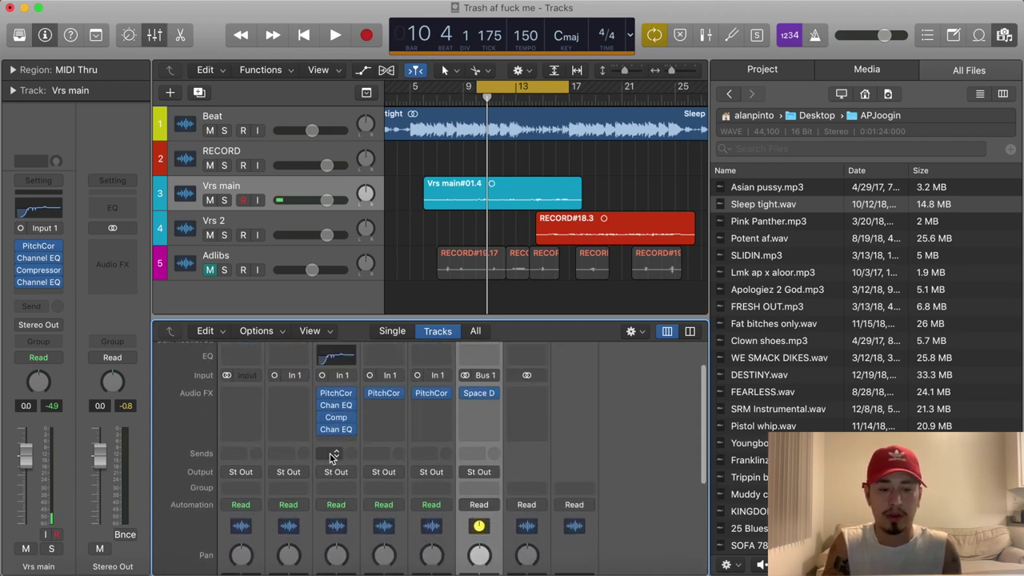
click(335, 453)
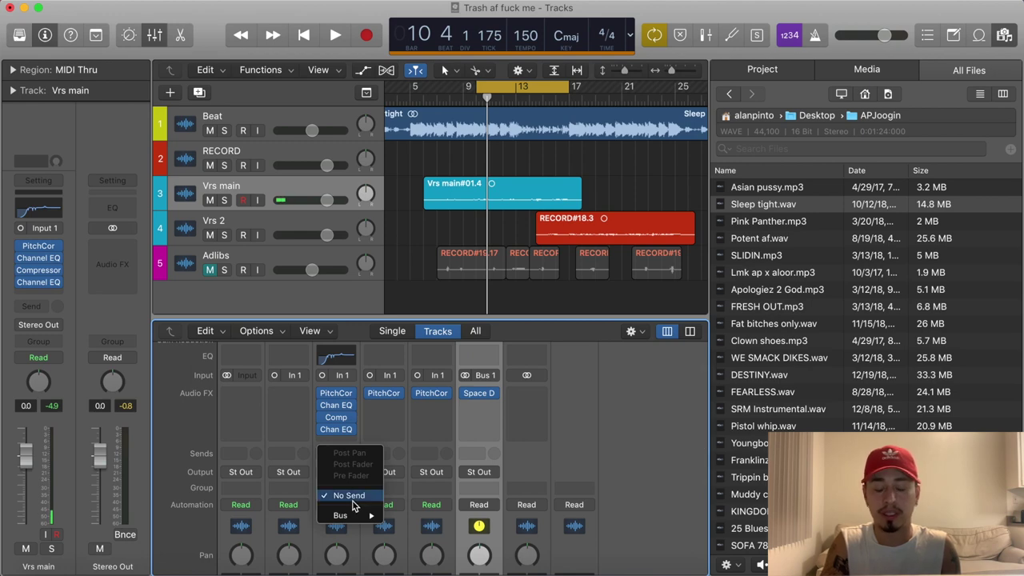
mouse_move(353, 516)
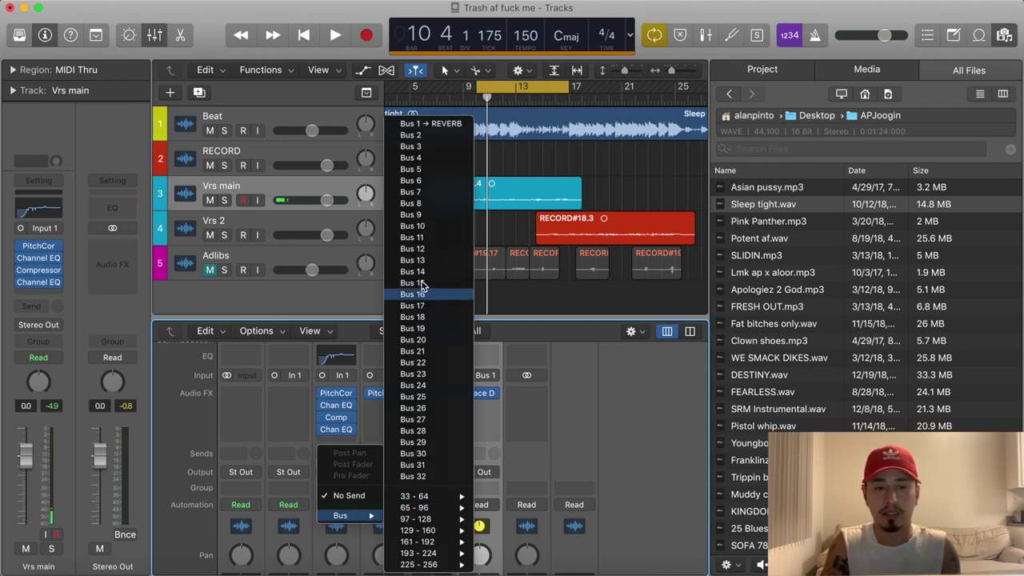
click(423, 125)
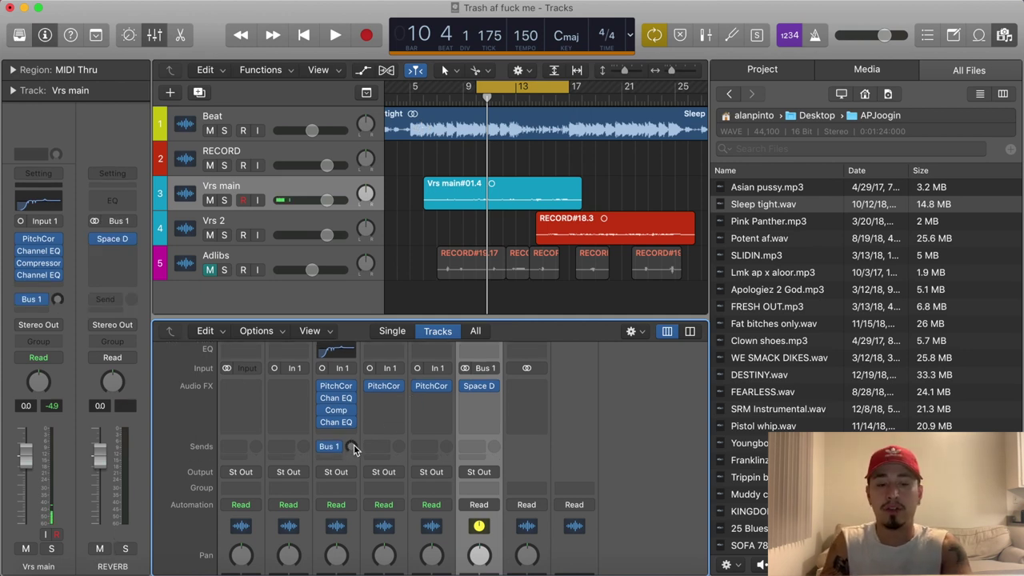
Audition playback while adjusting the Vrs main reverb send to about -14 dB
mouse_move(355, 424)
mouse_down()
mouse_move(355, 400)
mouse_move(355, 440)
mouse_up()
key(space)
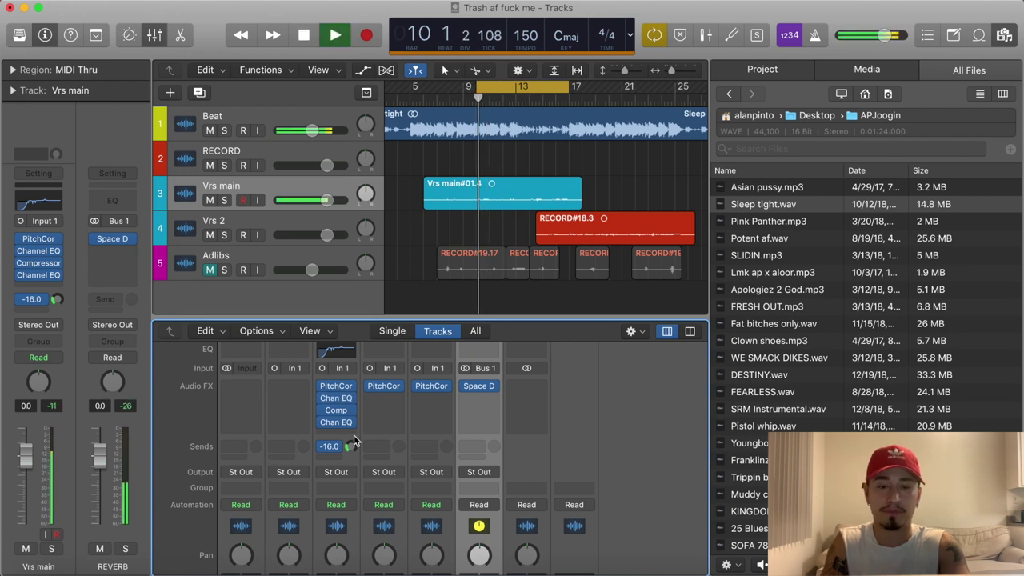
drag(353, 451, 350, 435)
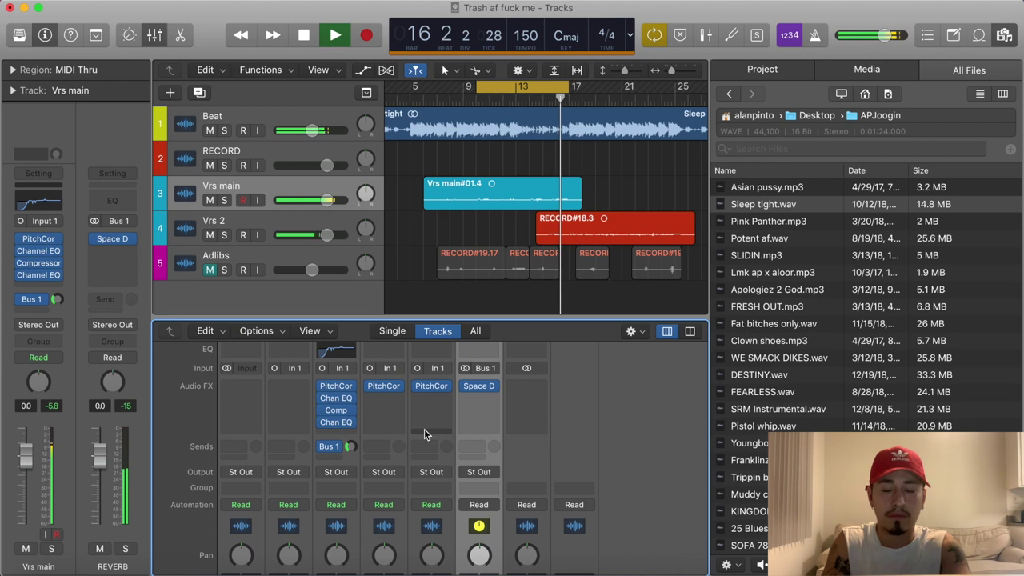
drag(350, 445, 350, 455)
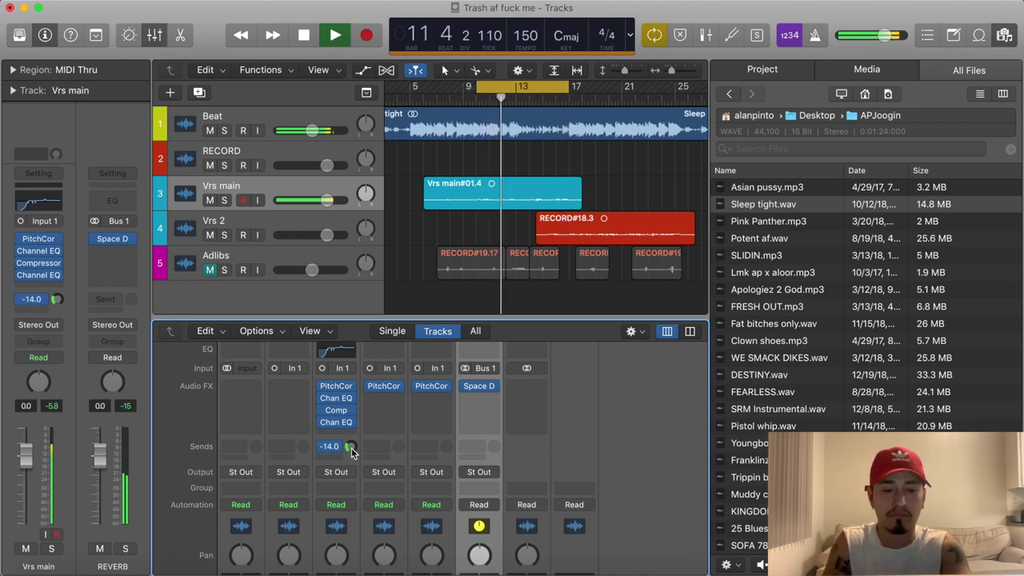
mouse_move(481, 388)
key(space)
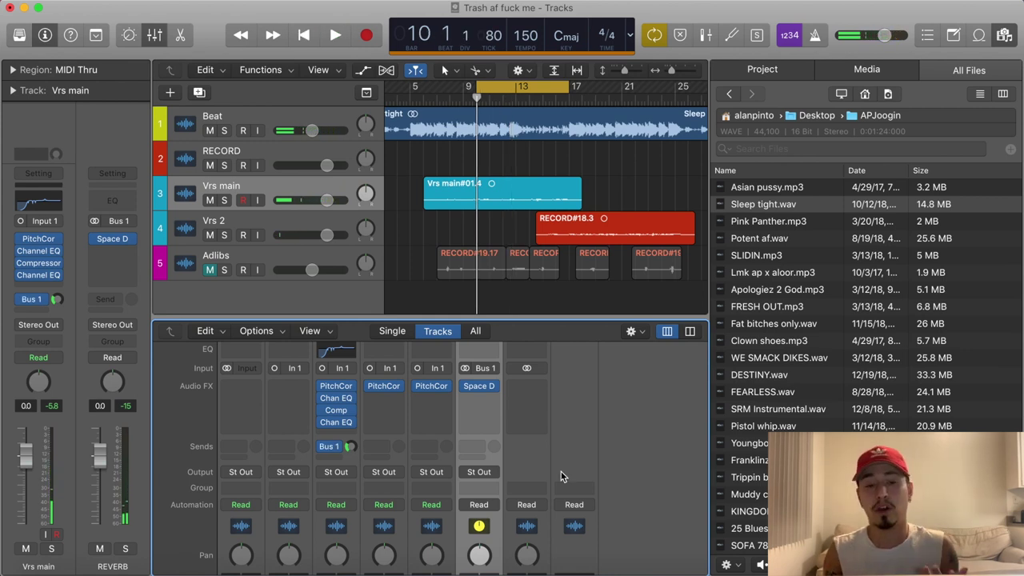
drag(351, 446, 350, 454)
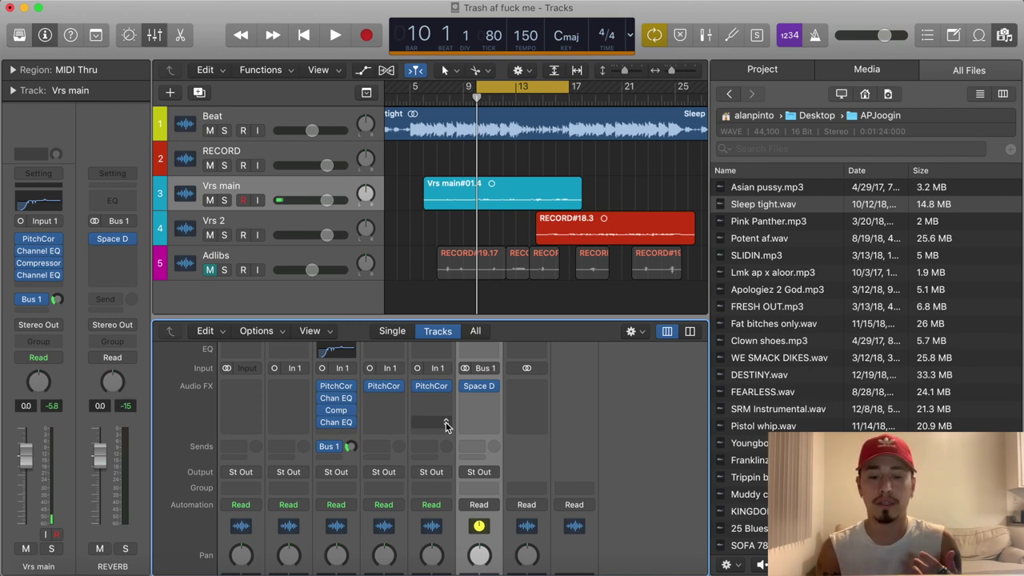
scroll(464, 448, down, 5)
scroll(483, 451, up, 5)
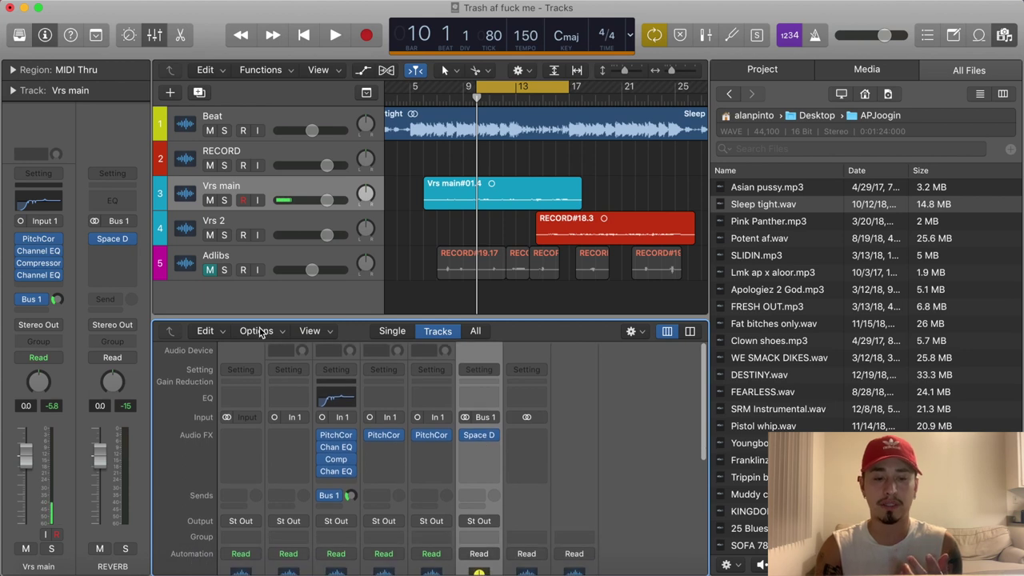
Create a new auxiliary channel strip and rename it DELAY
click(257, 330)
click(268, 343)
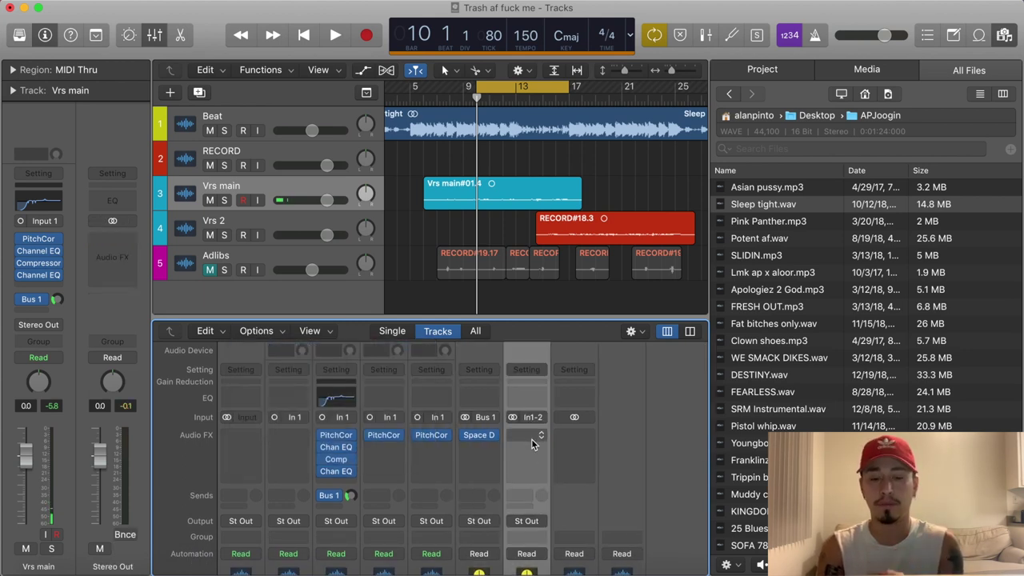
scroll(531, 440, down, 2)
scroll(531, 439, down, 5)
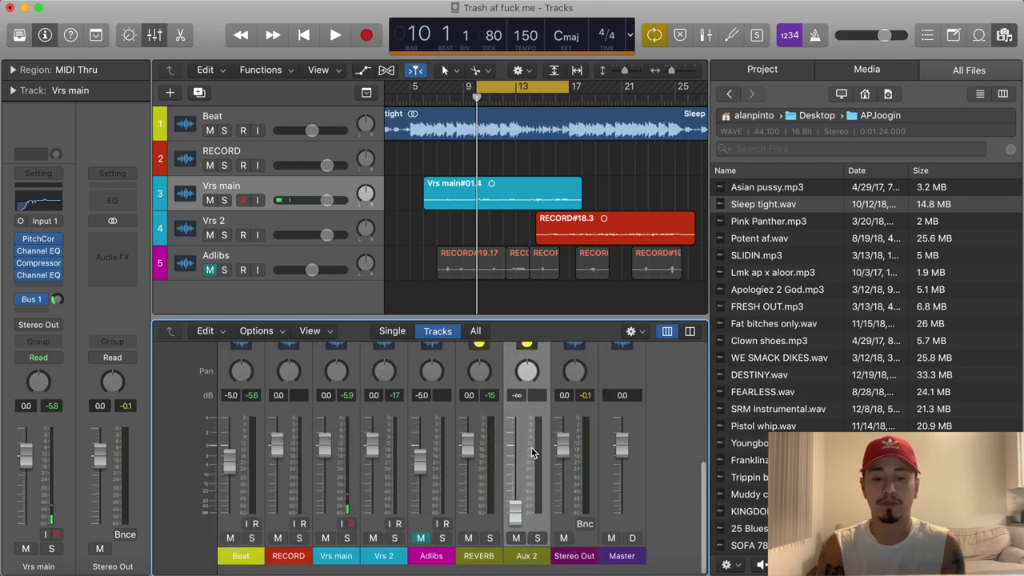
double_click(526, 567)
text(DELAY)
key(Return)
Reset the DELAY channel's fader to 0.0 dB
scroll(528, 544, up, 5)
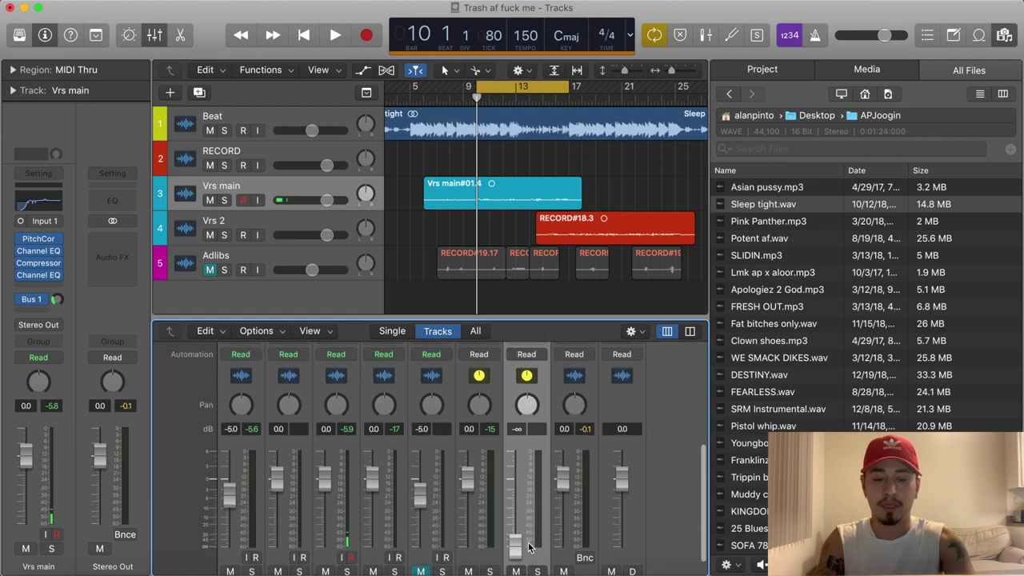
scroll(528, 543, down, 5)
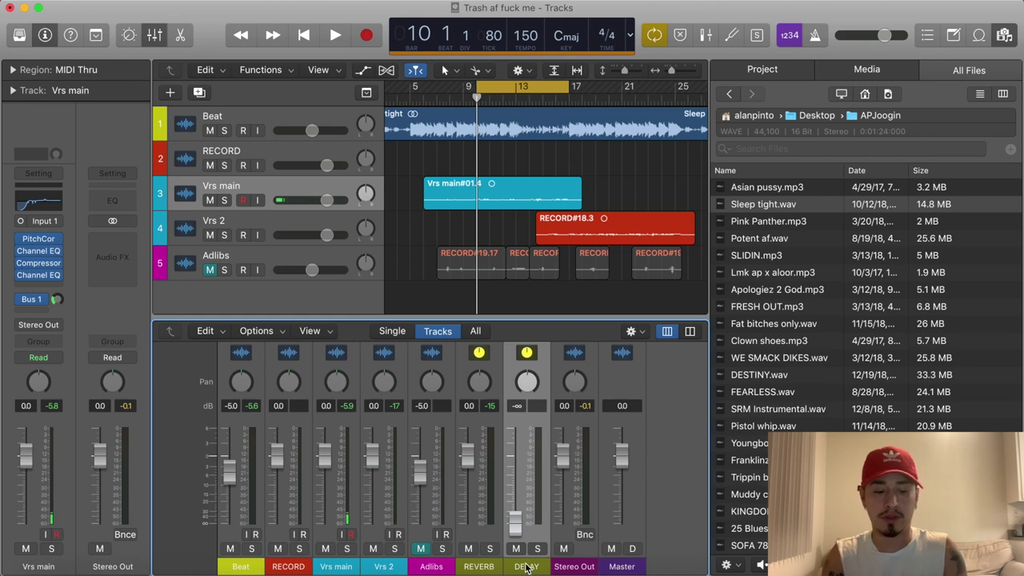
alt+click(516, 464)
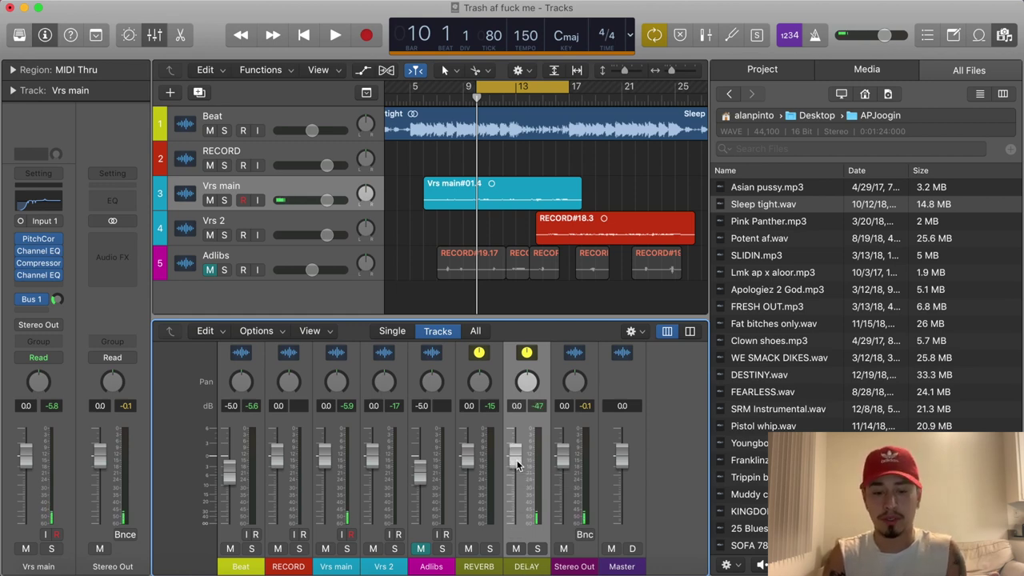
scroll(516, 464, up, 10)
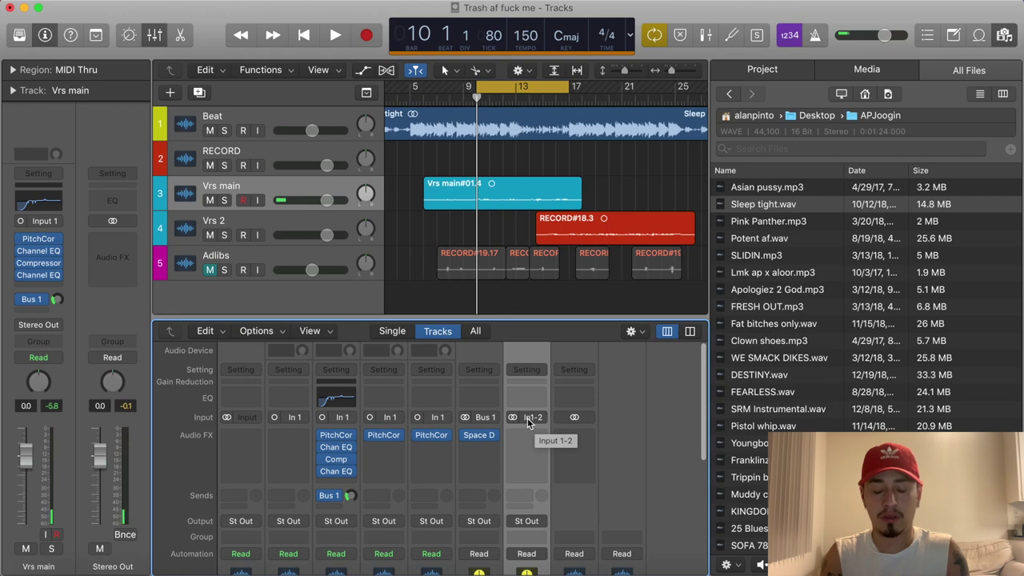
Set the DELAY channel's input to Bus 2
click(529, 419)
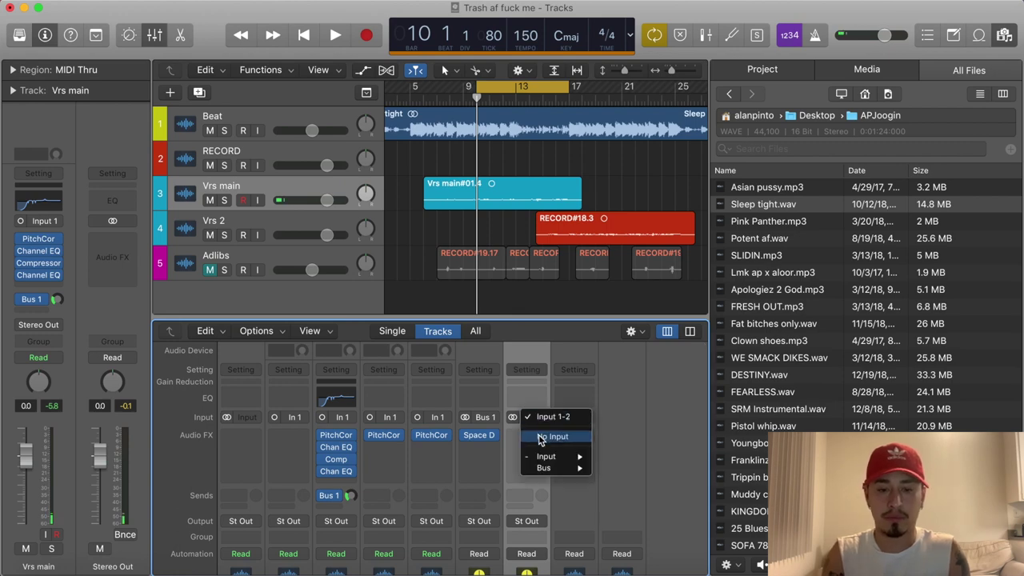
mouse_move(551, 468)
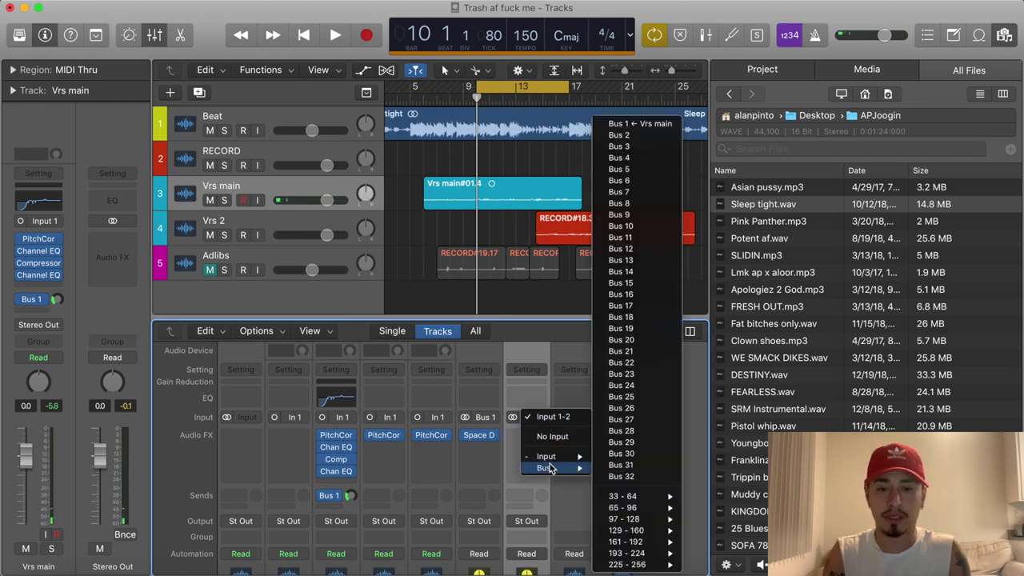
click(636, 136)
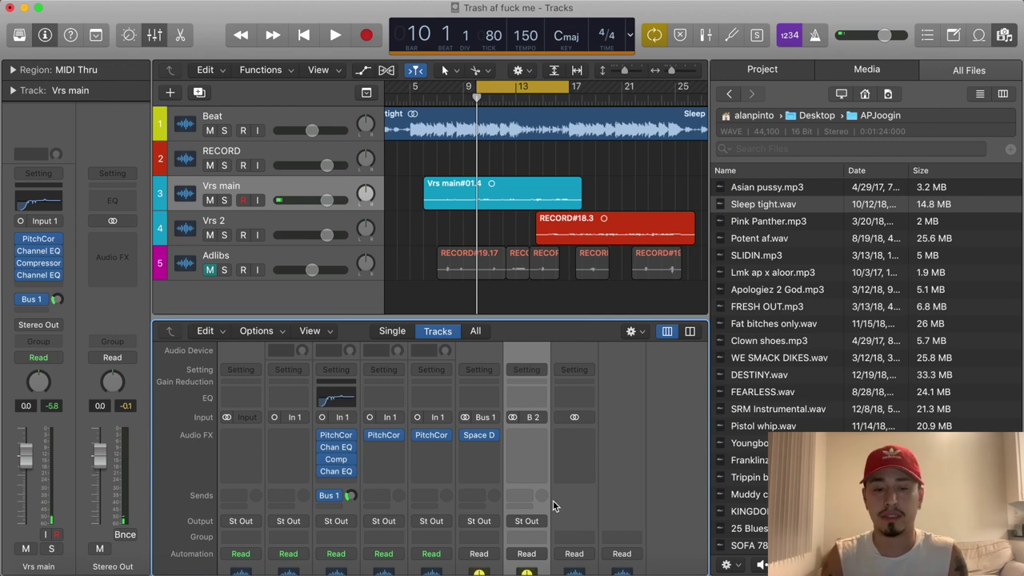
Insert Tape Delay into the DELAY channel's empty Audio FX slot
scroll(553, 504, down, 3)
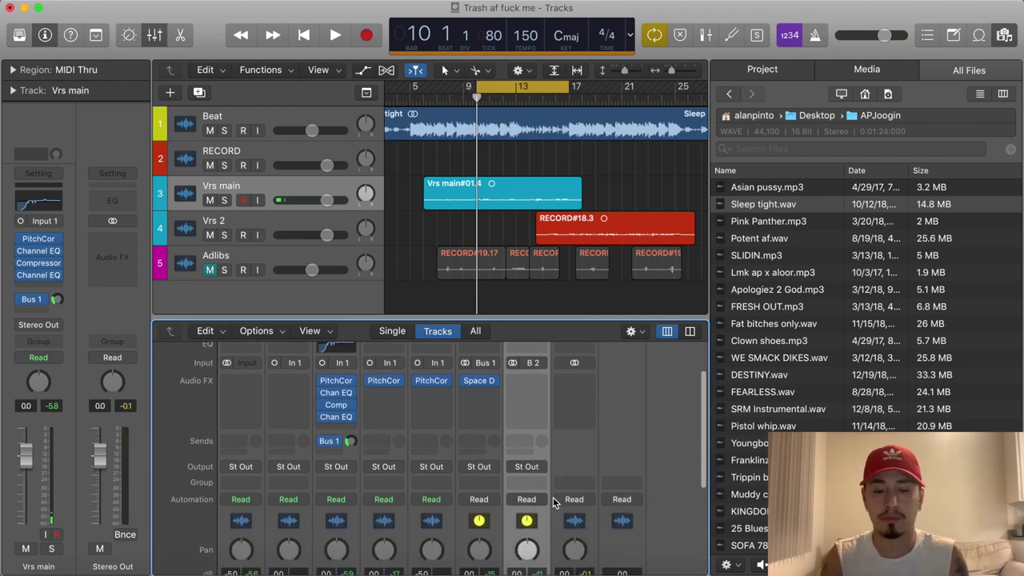
click(530, 382)
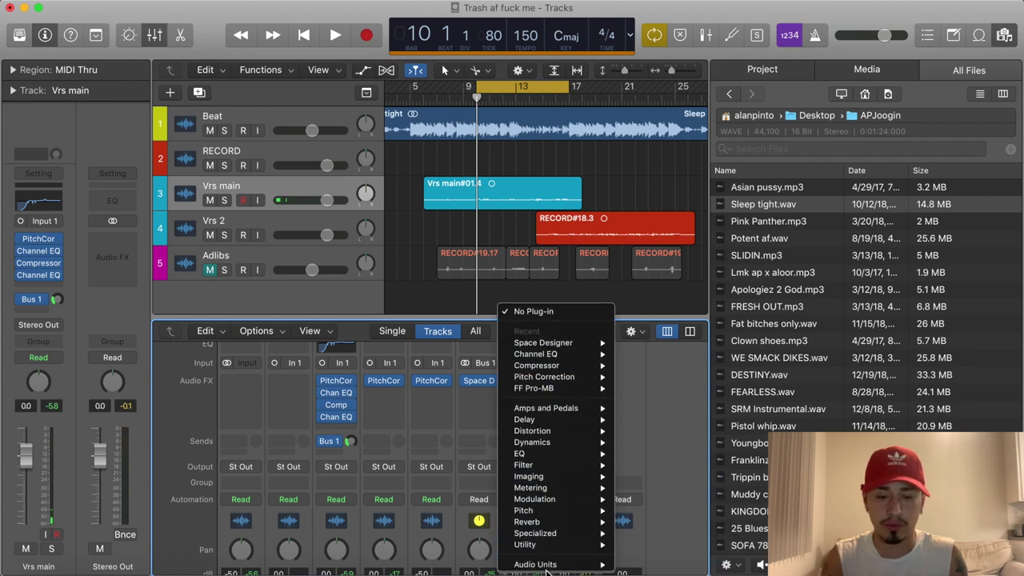
mouse_move(527, 419)
mouse_move(683, 450)
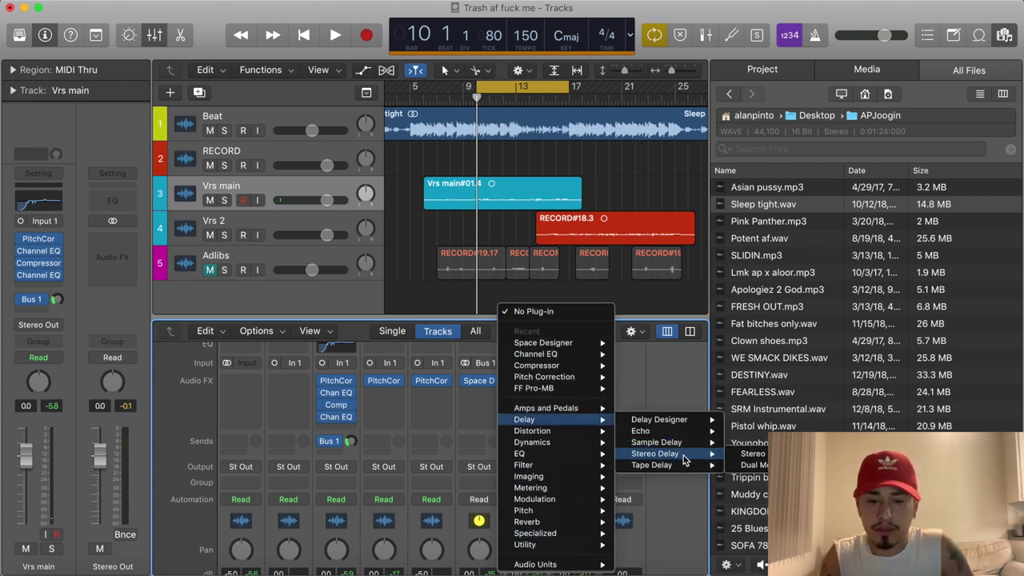
mouse_move(684, 469)
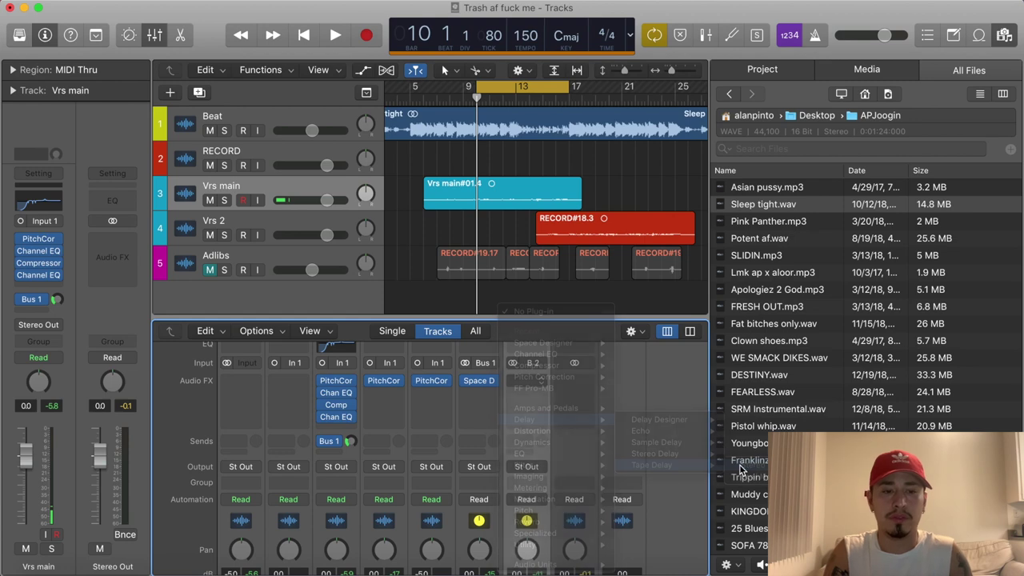
click(744, 466)
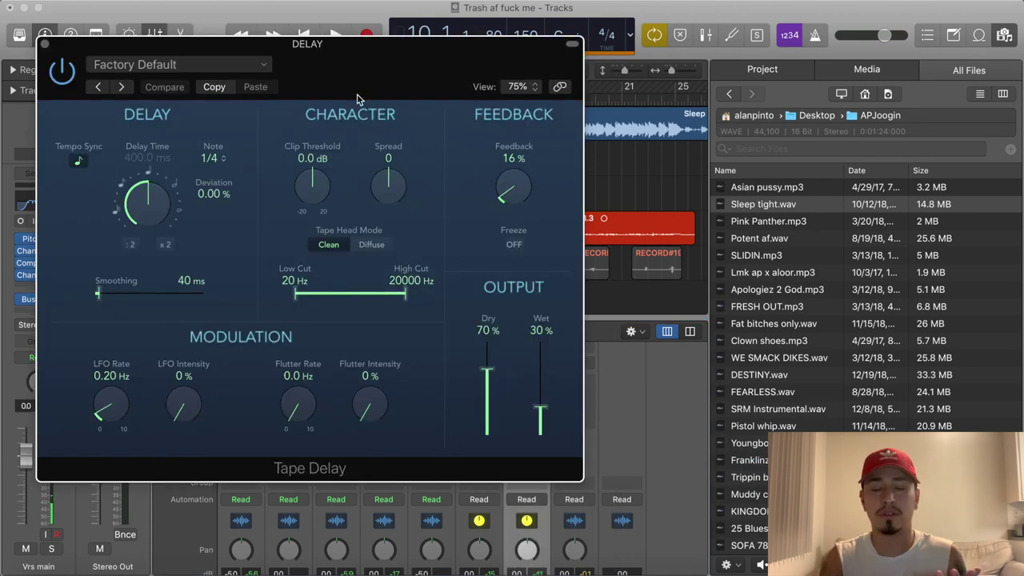
Load the 1\4 Note Feedback preset into Tape Delay and move its window clear of the mixer
click(240, 65)
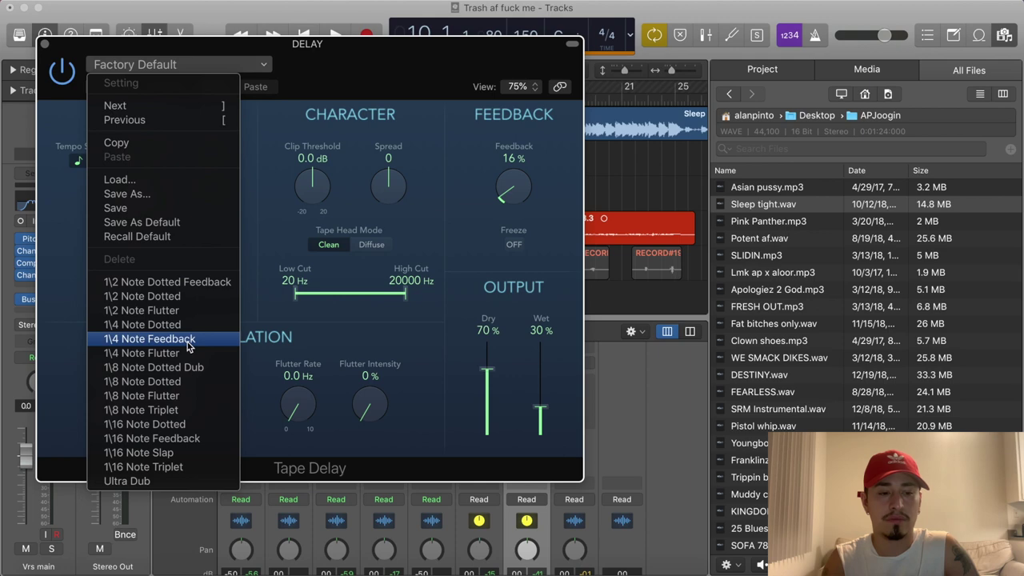
click(187, 342)
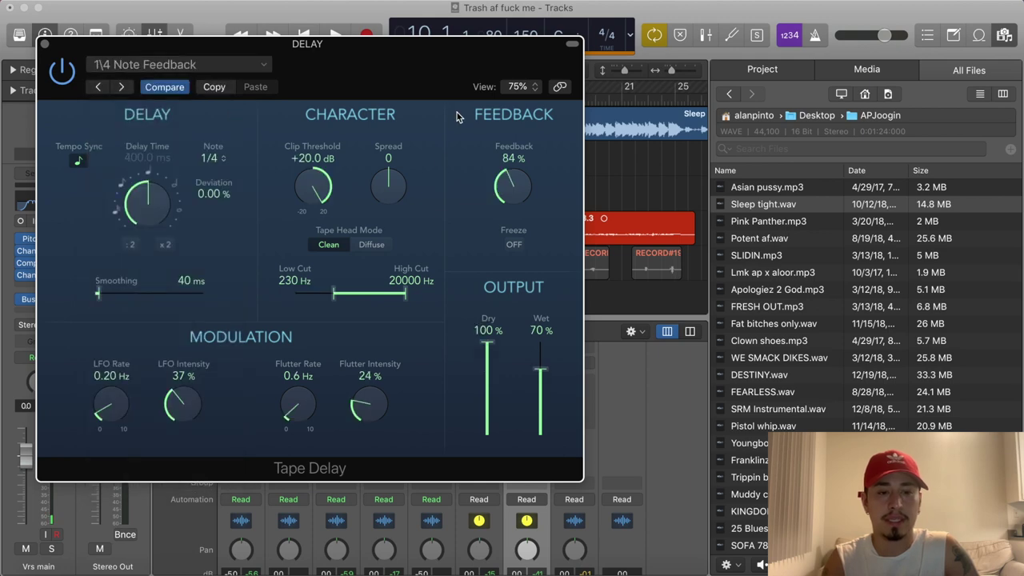
drag(432, 76, 867, 52)
Bring up the bus choices for a new send on Vrs main
scroll(384, 392, down, 2)
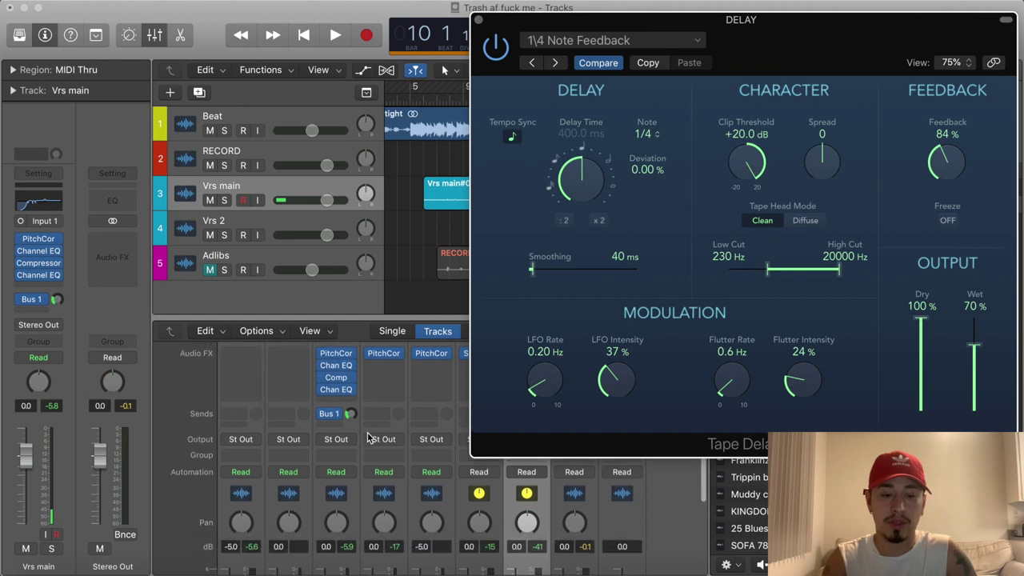
click(331, 404)
mouse_move(348, 481)
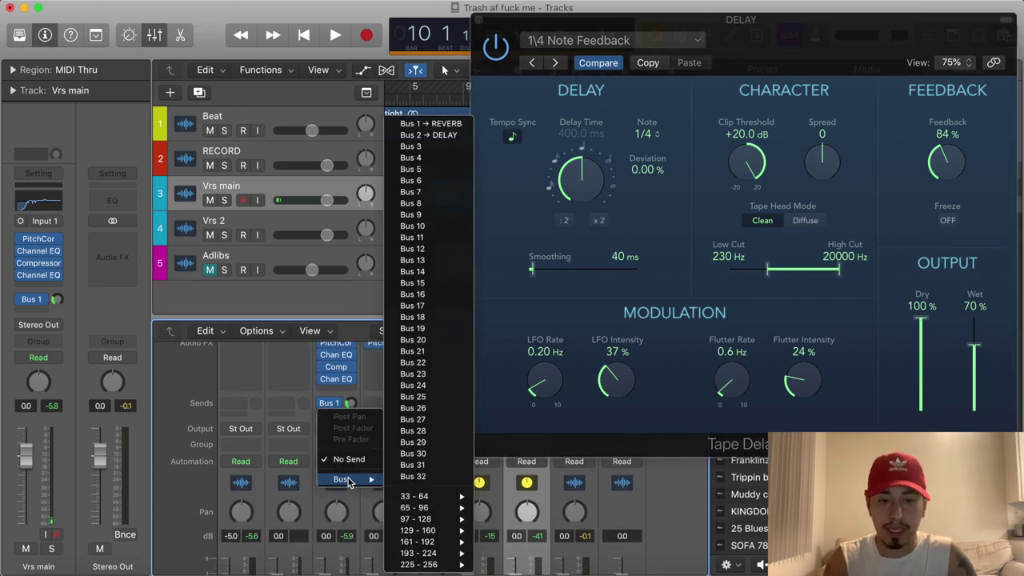
Send Vrs main to Bus 2 (DELAY) at a low level and start playback
click(432, 139)
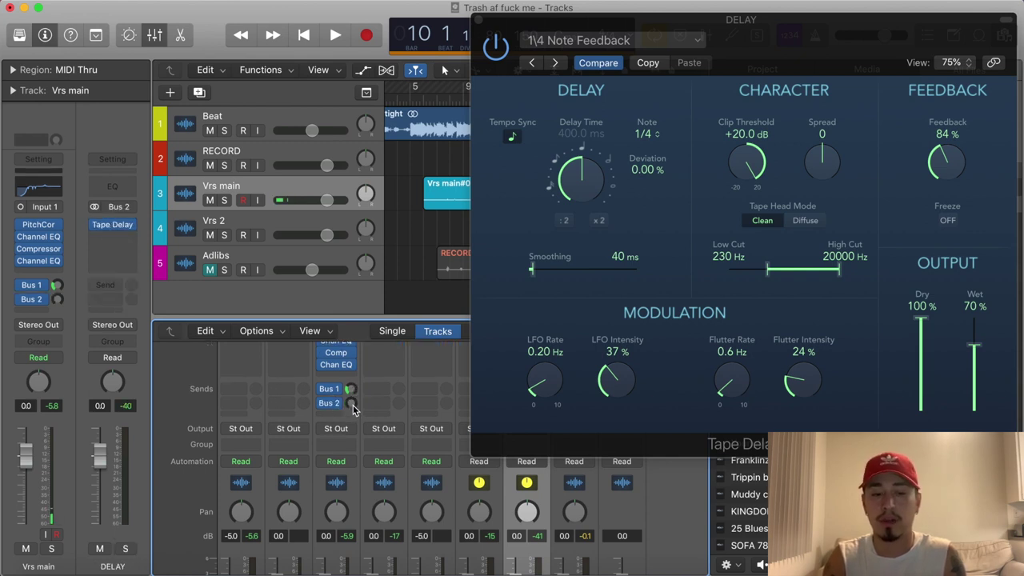
drag(353, 410, 355, 398)
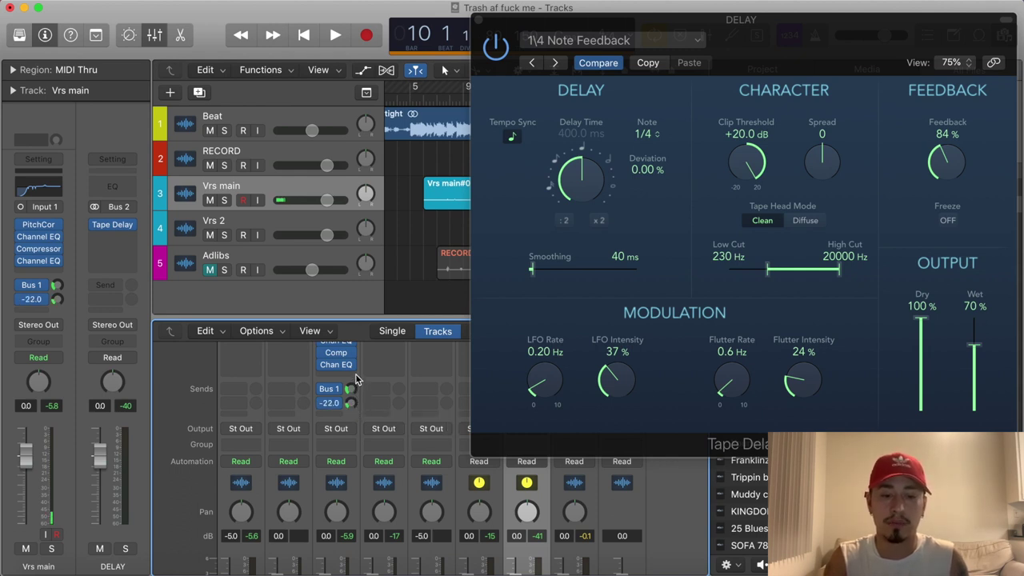
drag(356, 374, 355, 368)
key(space)
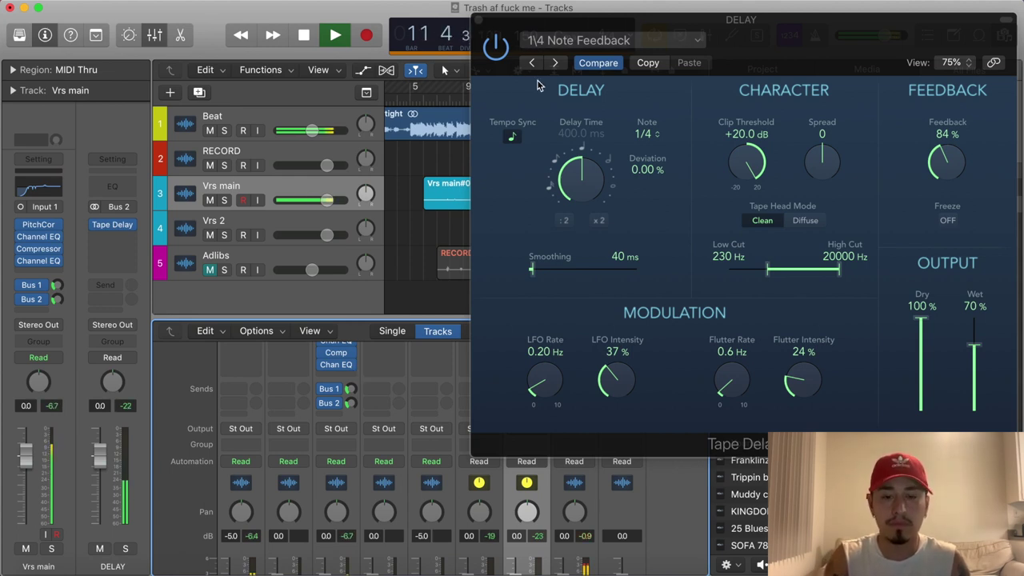
Set the delay send to -21.5 dB and tune Tape Delay: 70% feedback, 160 ms smoothing, 80% dry
drag(543, 71, 479, 73)
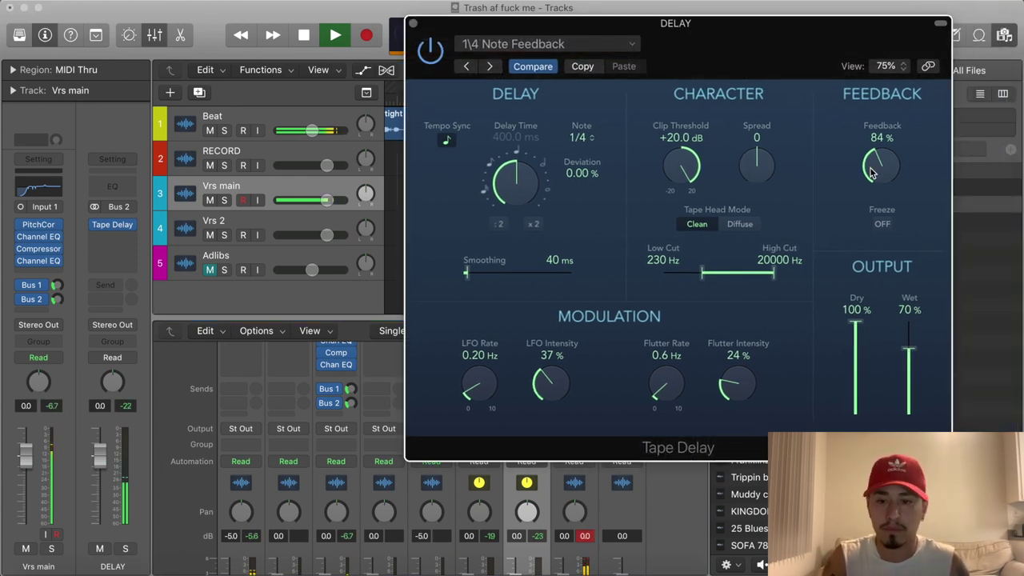
drag(871, 175, 870, 188)
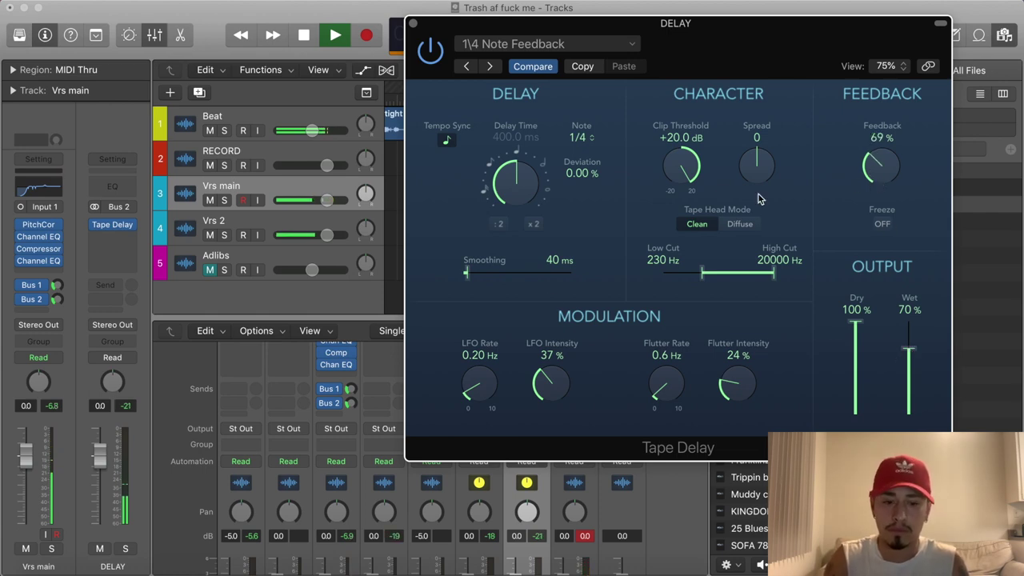
drag(907, 349, 912, 342)
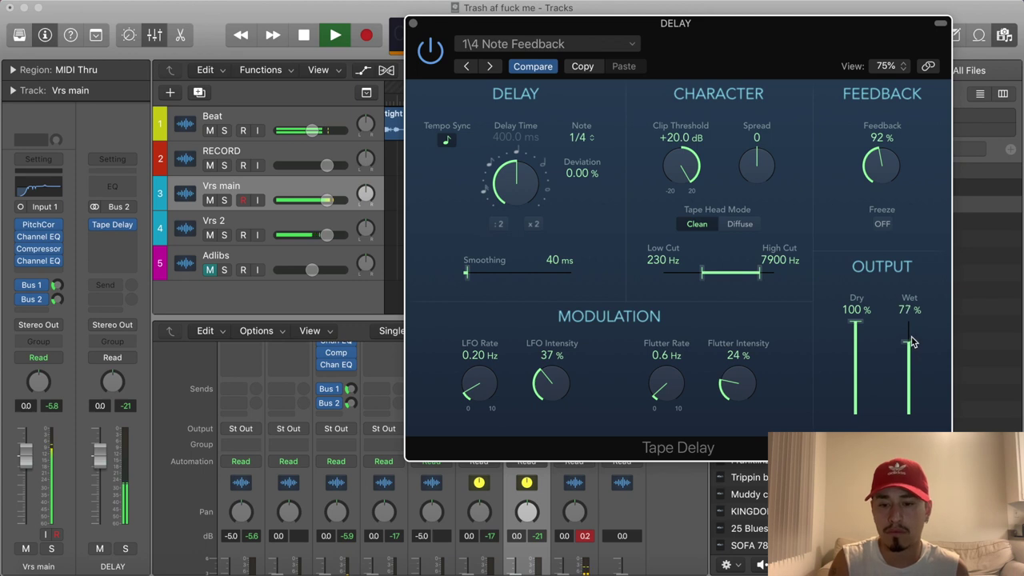
click(351, 403)
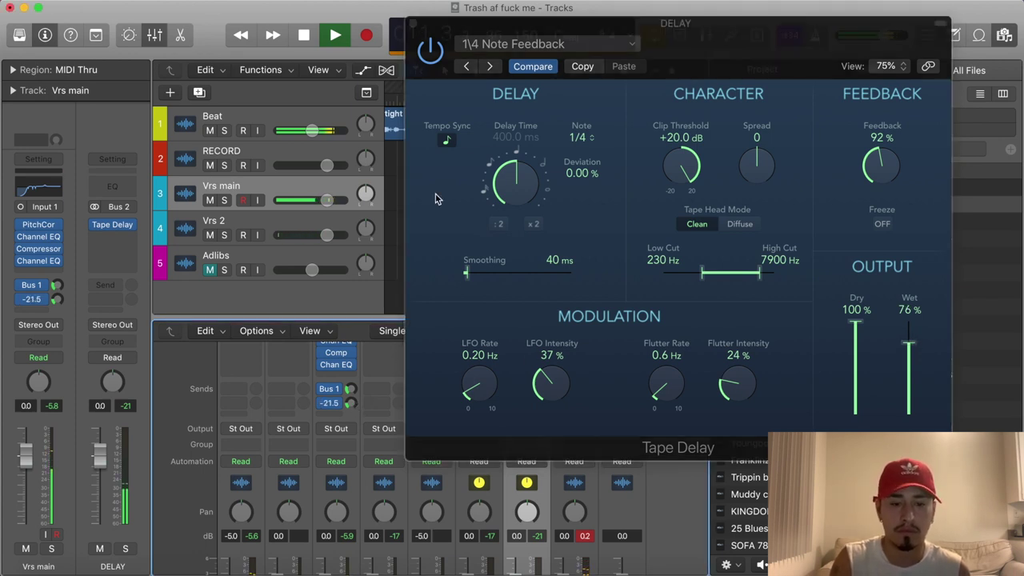
click(488, 272)
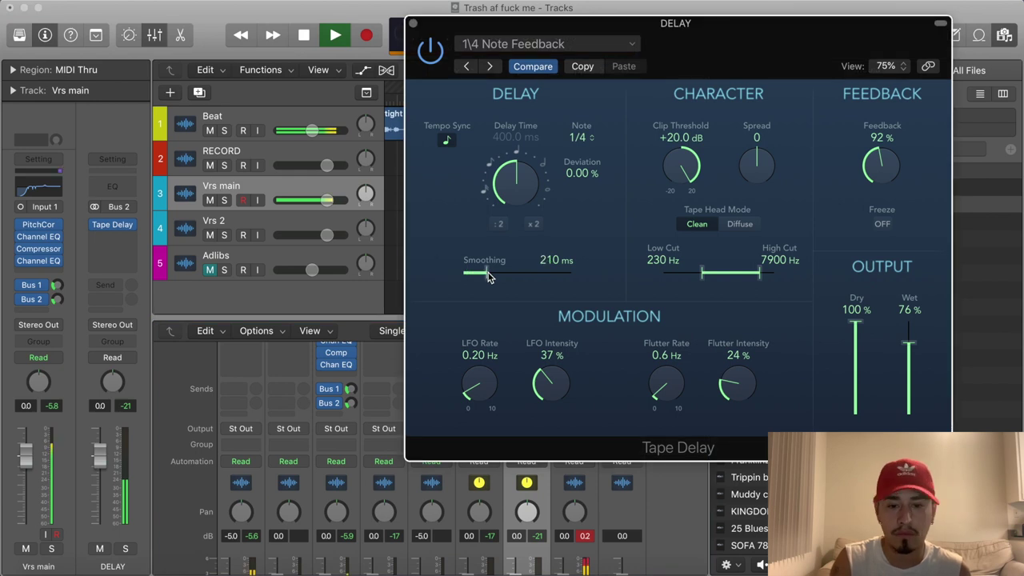
drag(487, 273, 482, 276)
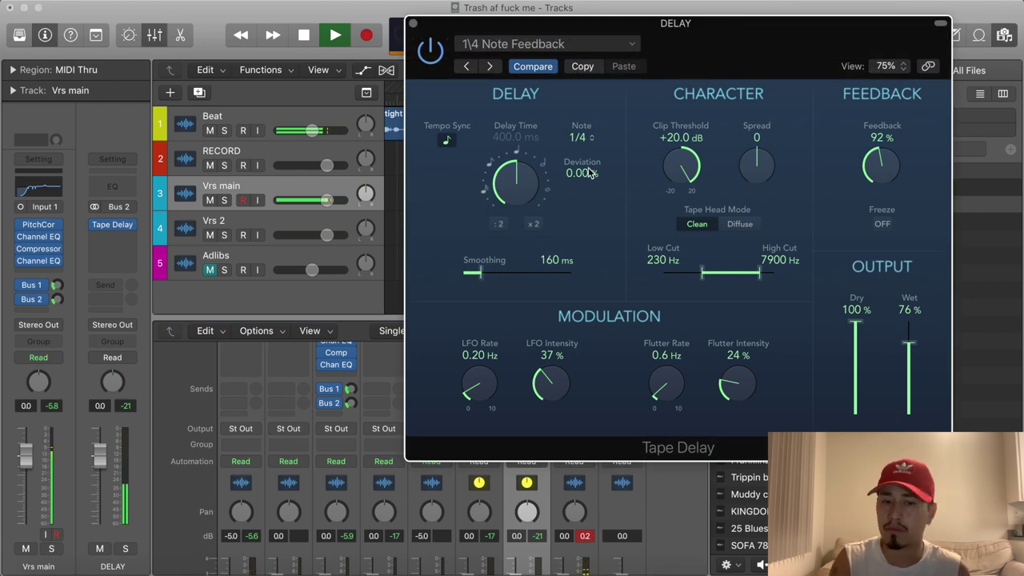
drag(871, 163, 885, 186)
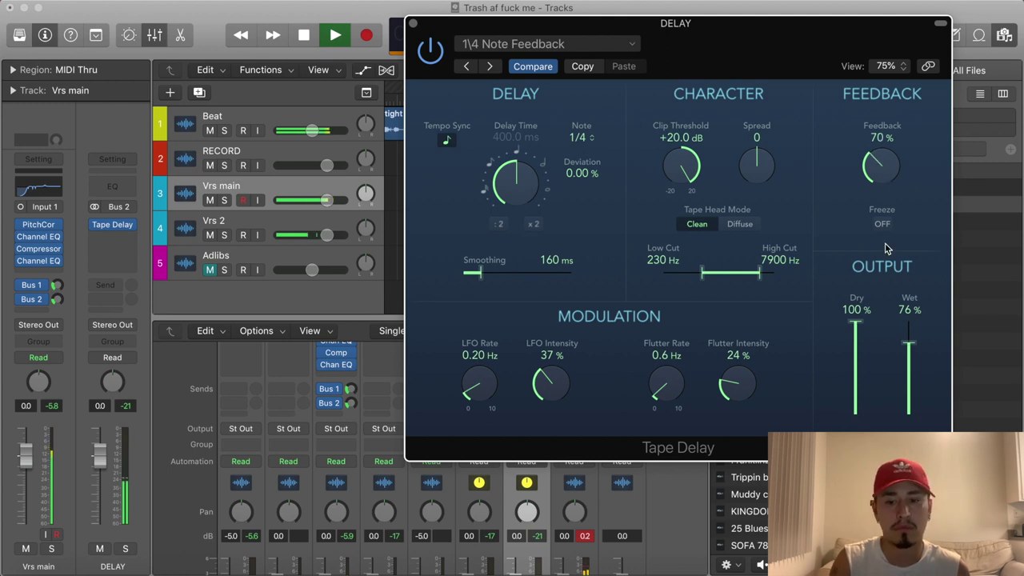
drag(861, 326, 917, 355)
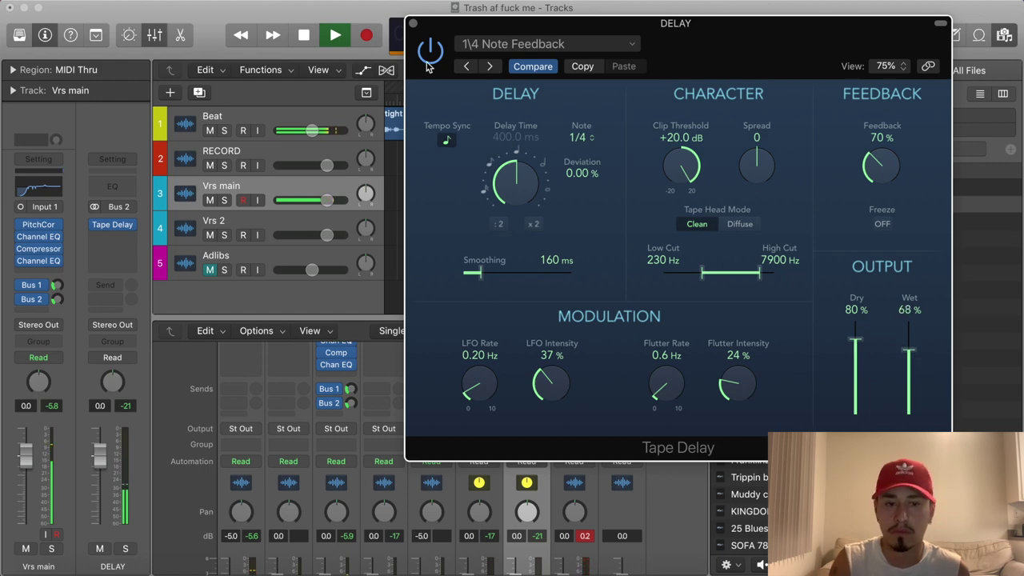
click(415, 25)
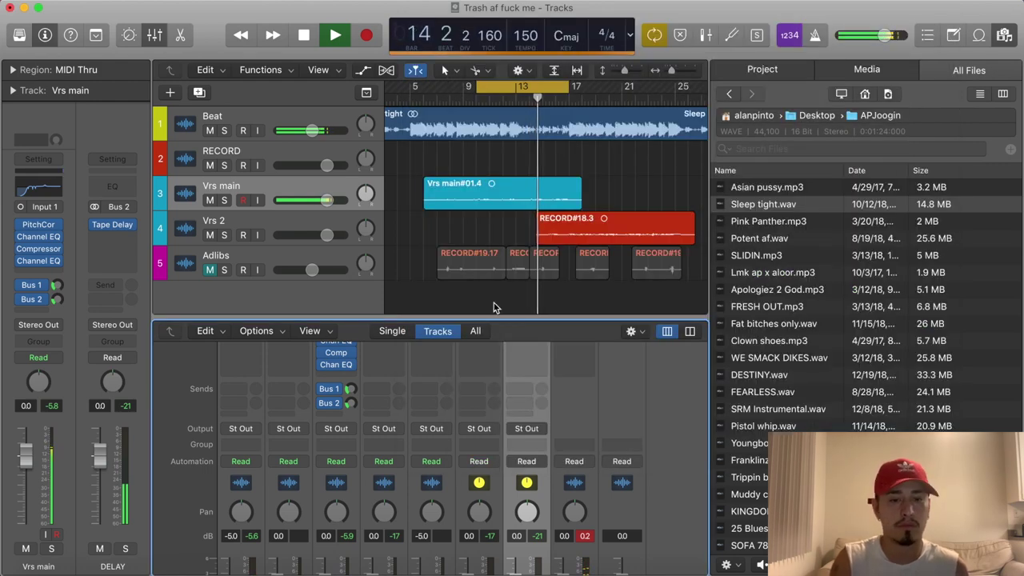
key(space)
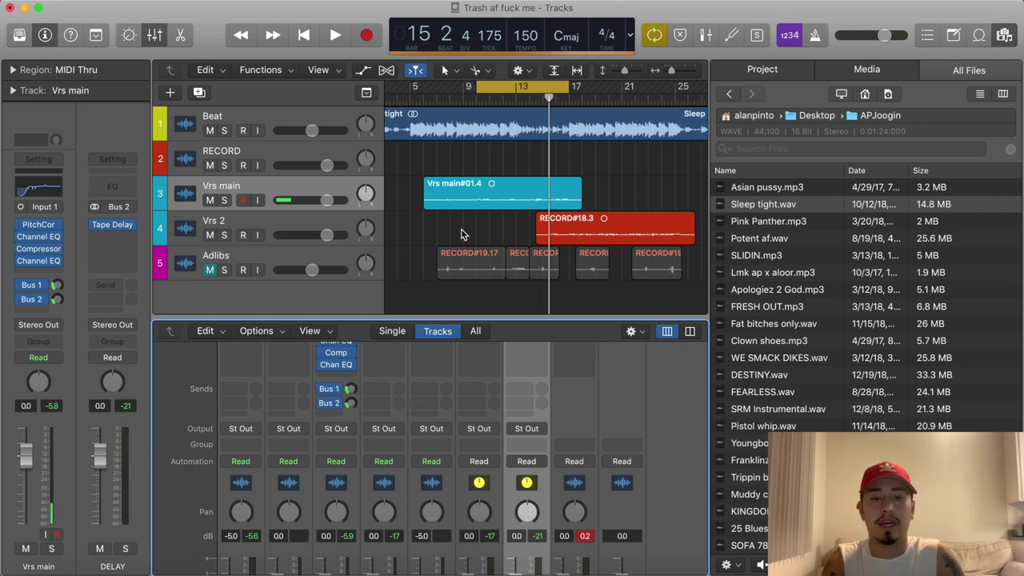
scroll(410, 358, up, 2)
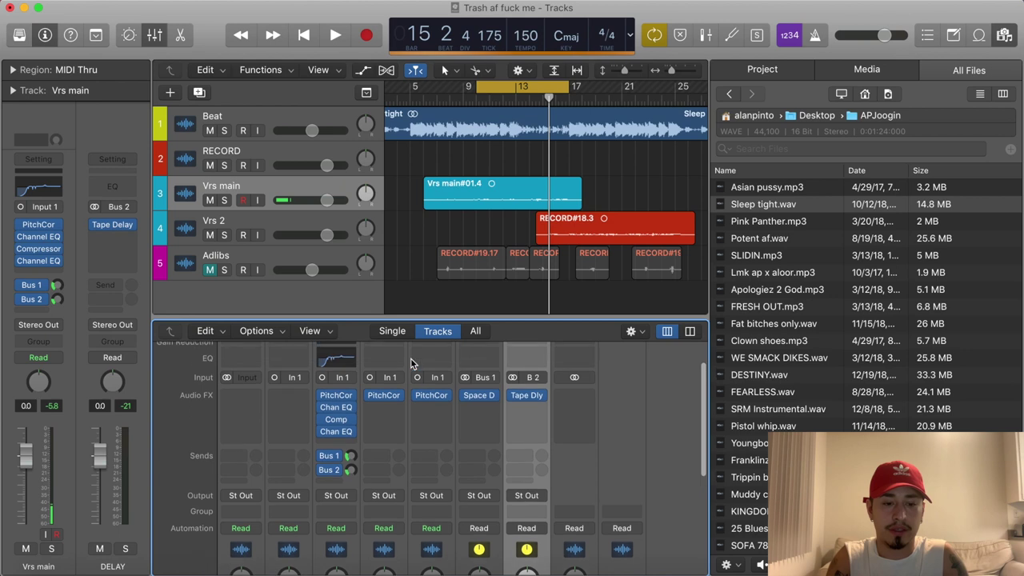
Insert a mono Flanger into Vrs main's empty slot below Chan EQ
click(335, 442)
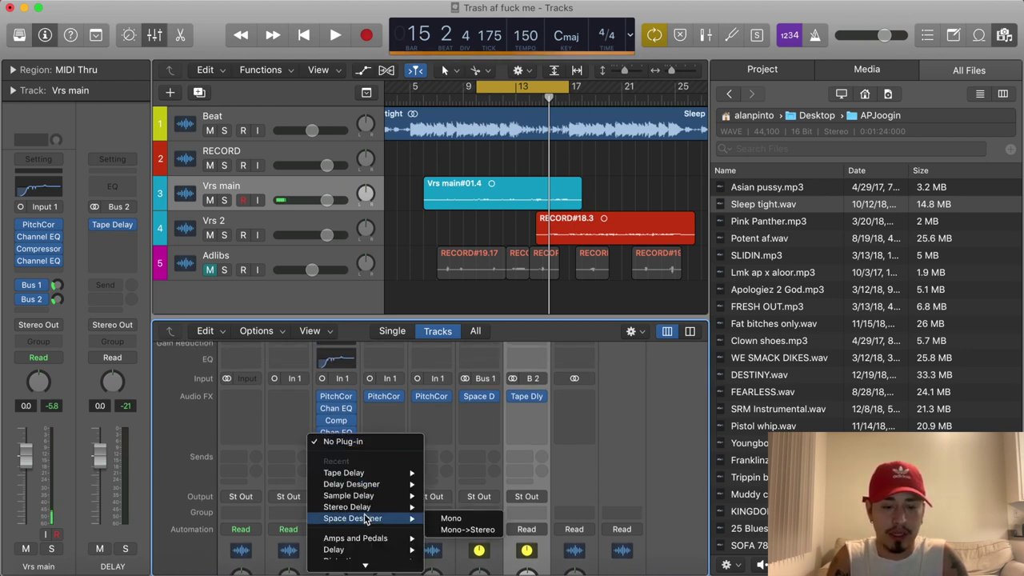
mouse_move(365, 563)
mouse_move(375, 492)
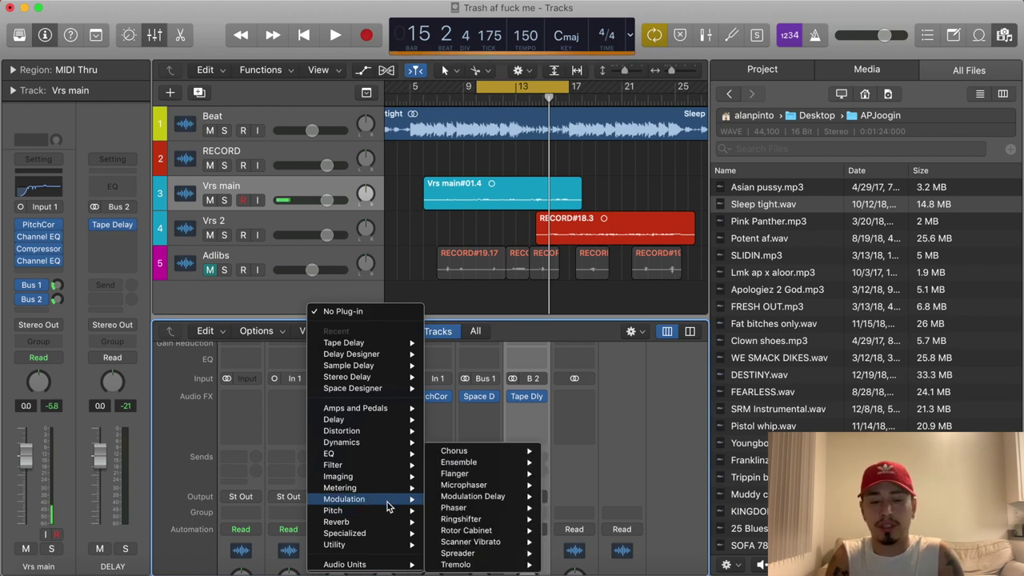
mouse_move(472, 475)
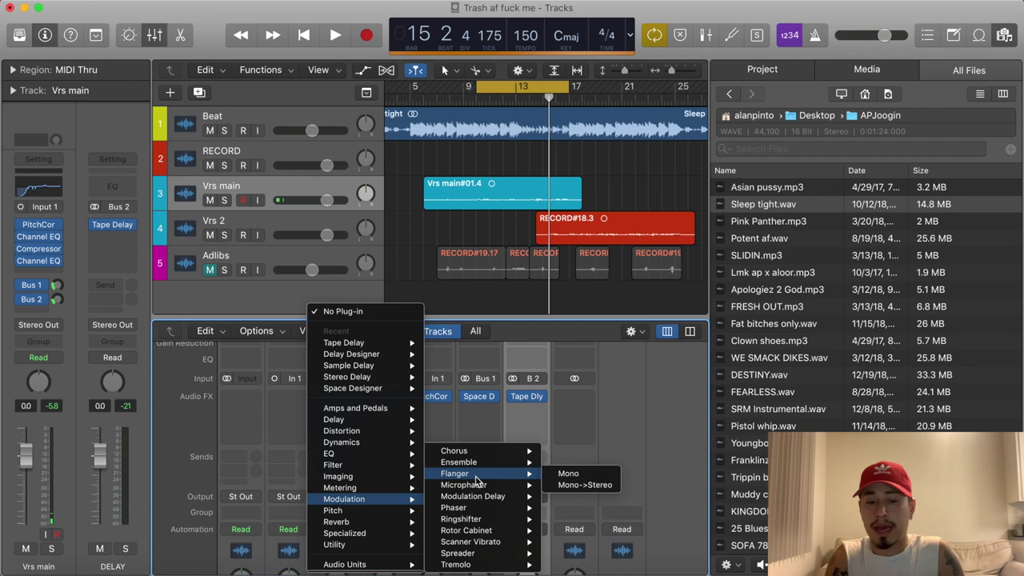
click(566, 474)
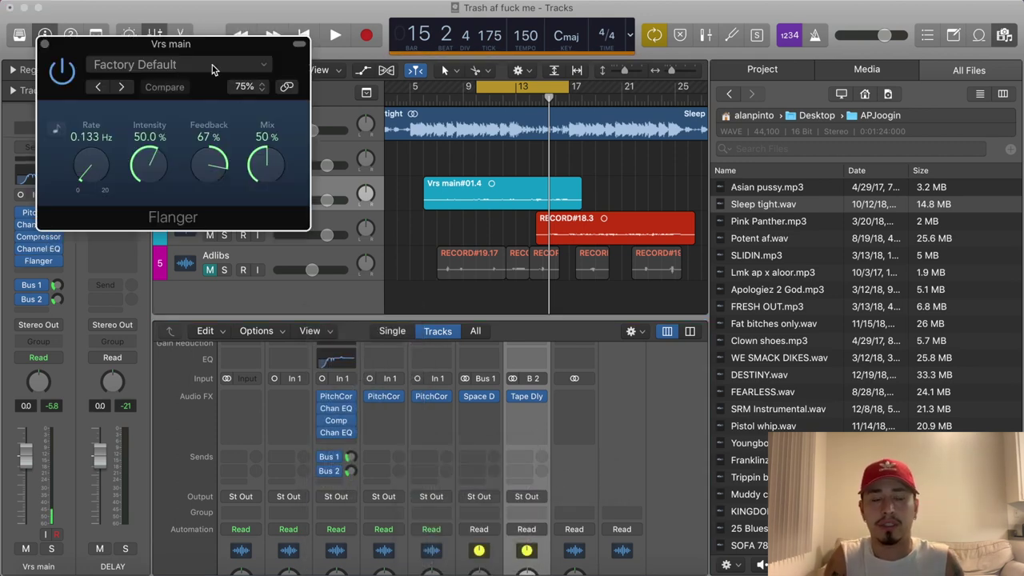
Load the Easy Flange preset on the Vrs main Flanger and start playback
click(212, 65)
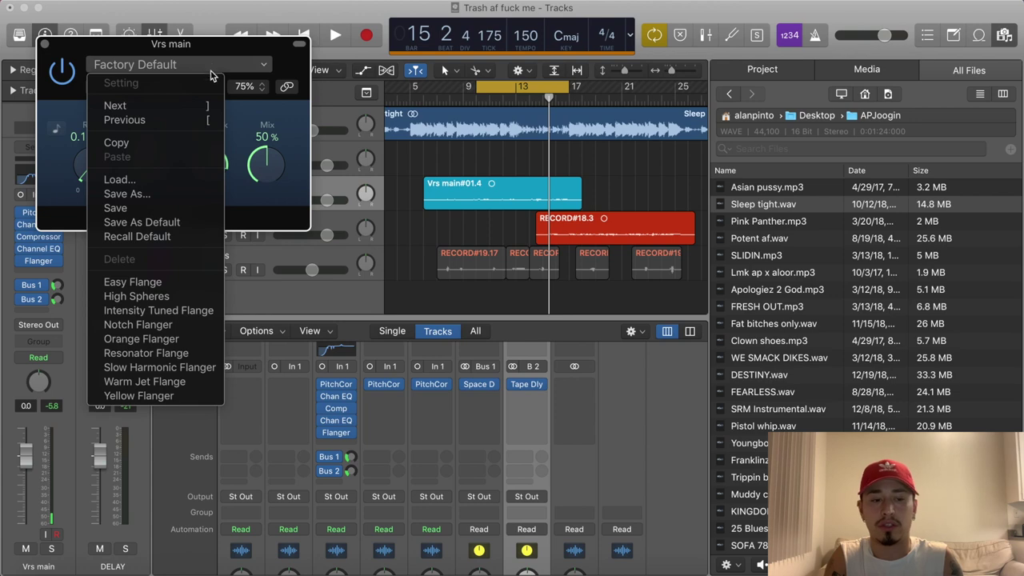
click(183, 287)
key(space)
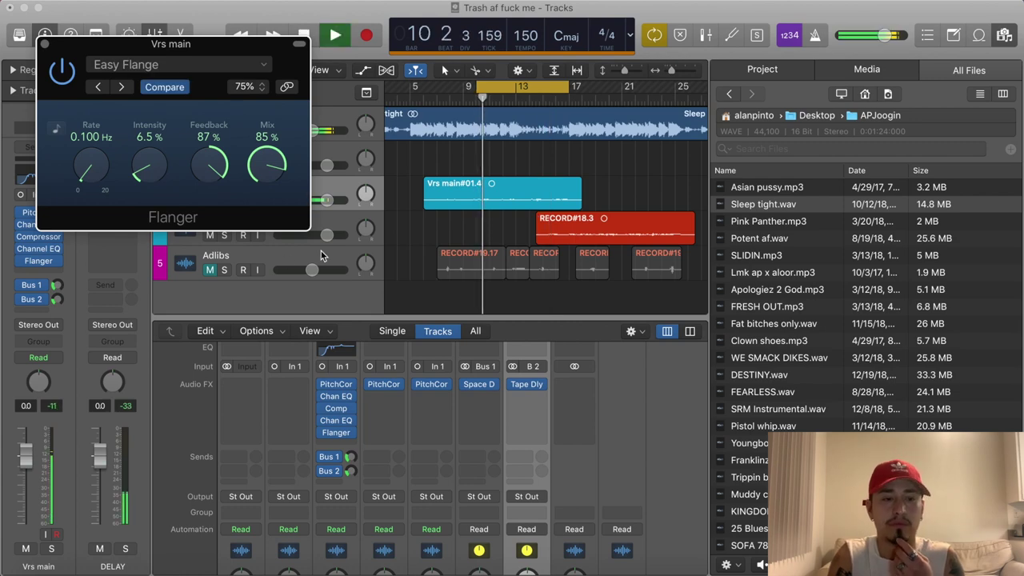
click(228, 64)
click(228, 64)
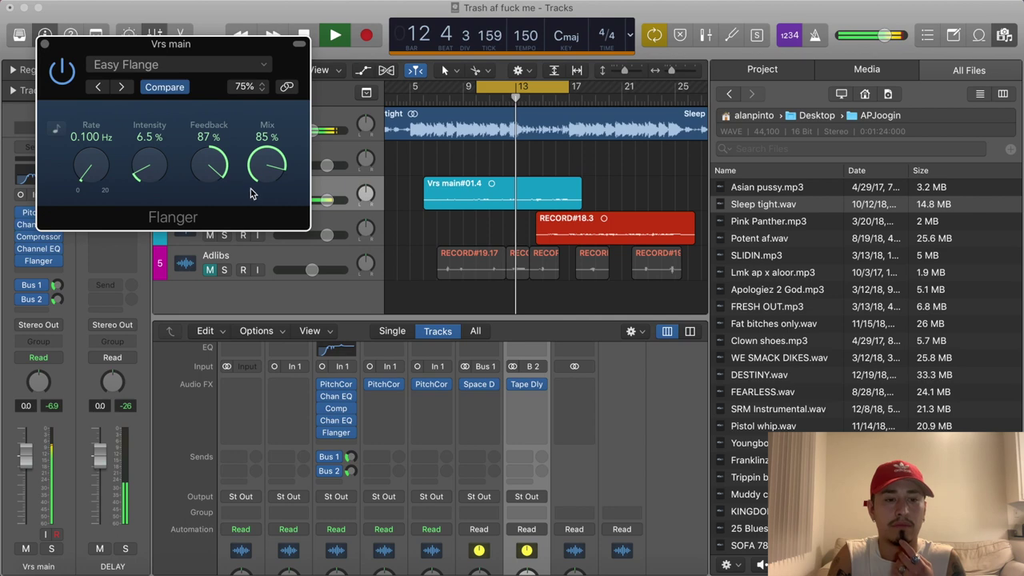
Turn down the flanger mix, A/B it with bypass, and raise the rate to 0.400 Hz
drag(268, 166, 263, 308)
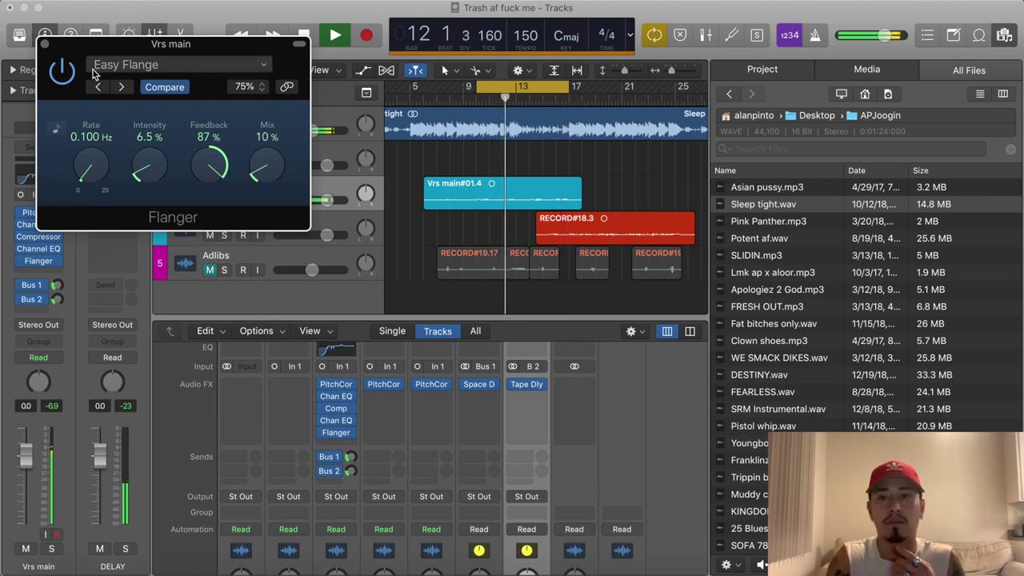
key(space)
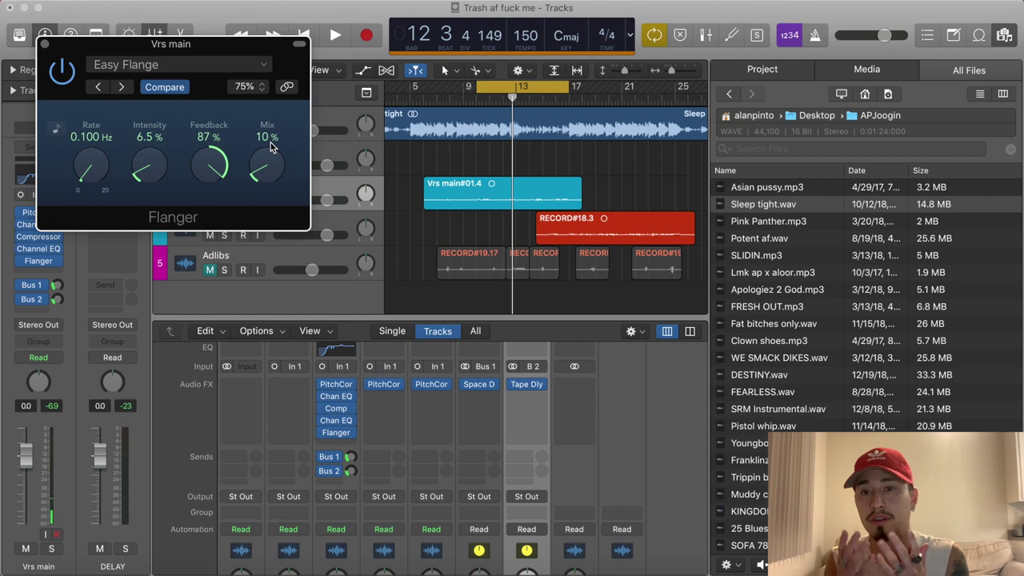
key(space)
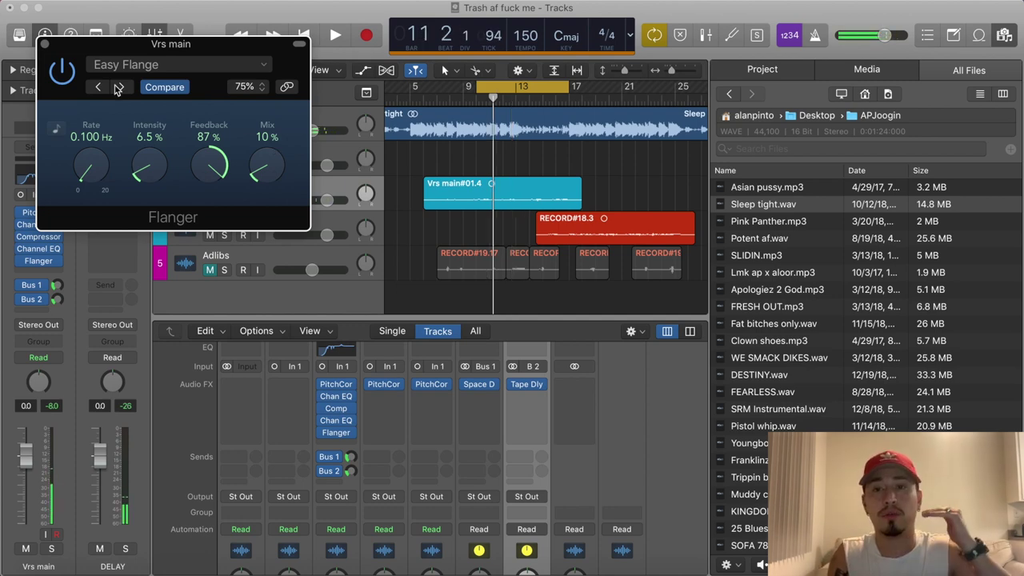
key(space)
click(61, 71)
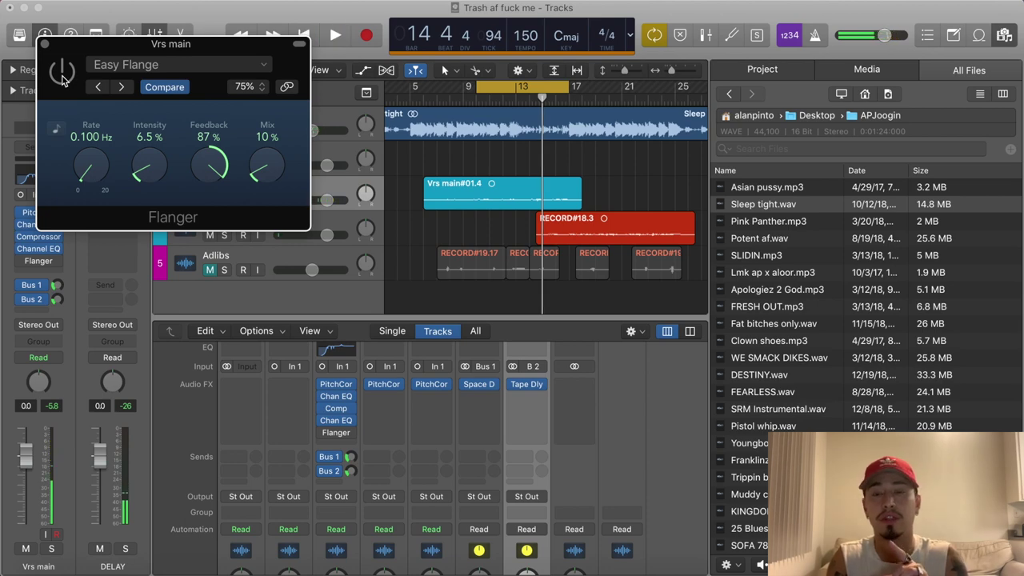
click(62, 74)
key(space)
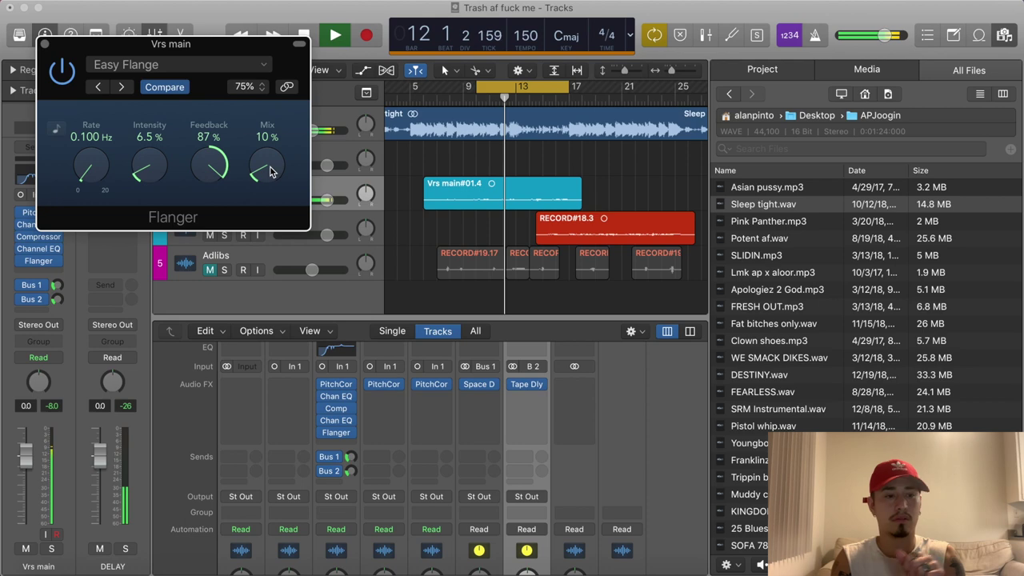
drag(97, 168, 101, 158)
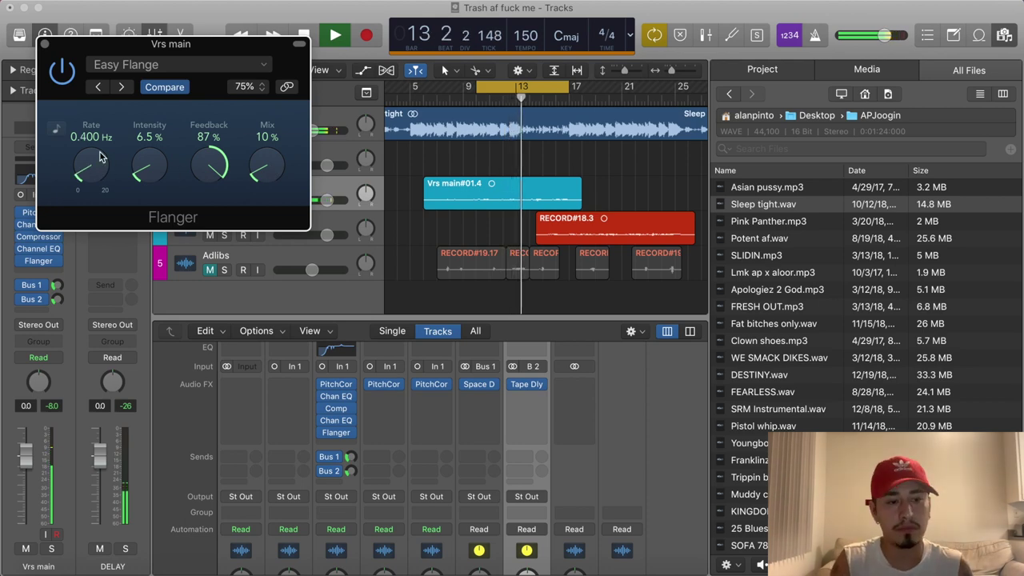
click(44, 44)
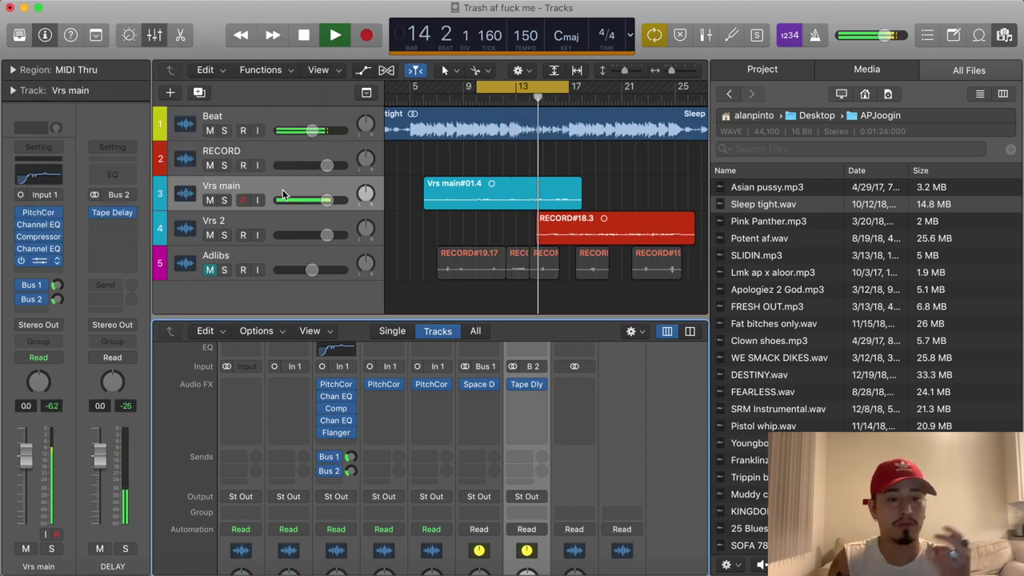
key(v)
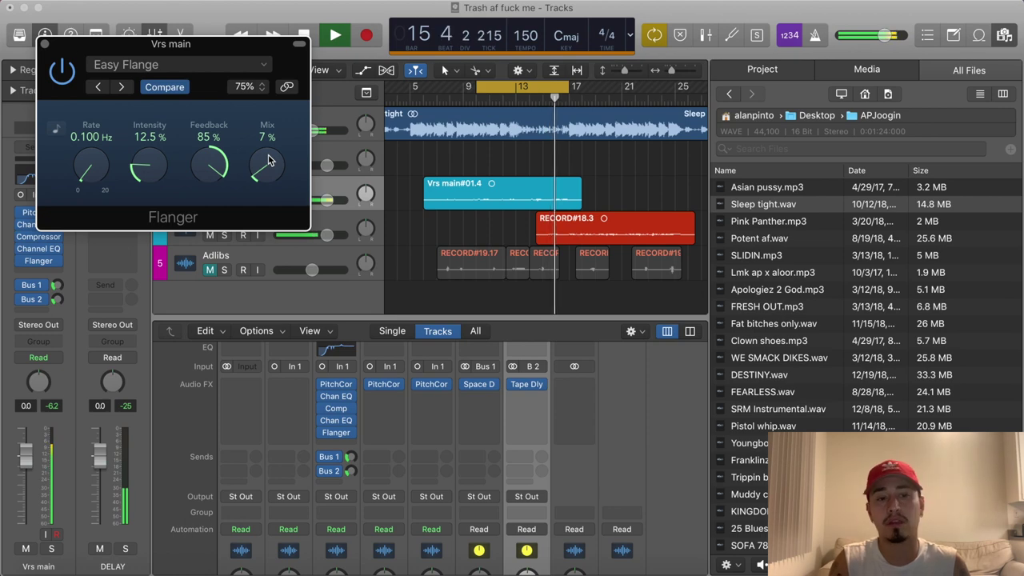
Copy the Chan EQ, Flanger and PitchCor inserts from Vrs main onto channels 4 and 5
key(v)
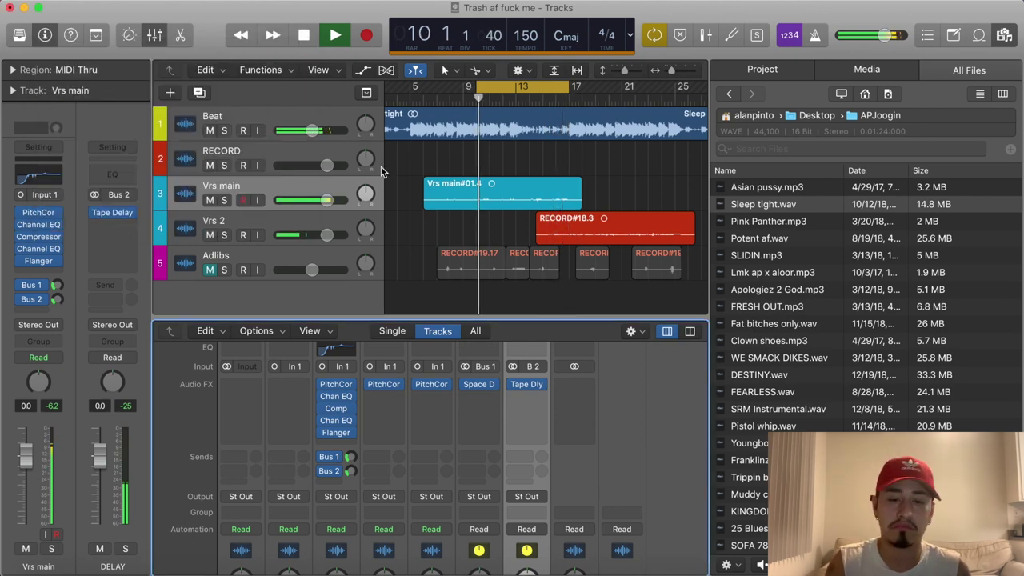
key(space)
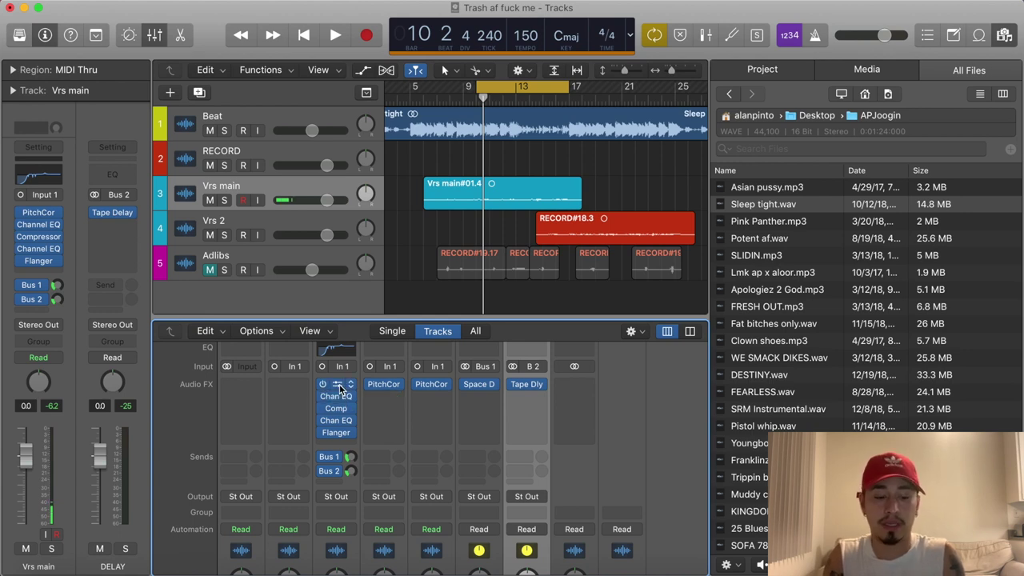
drag(338, 398, 385, 426)
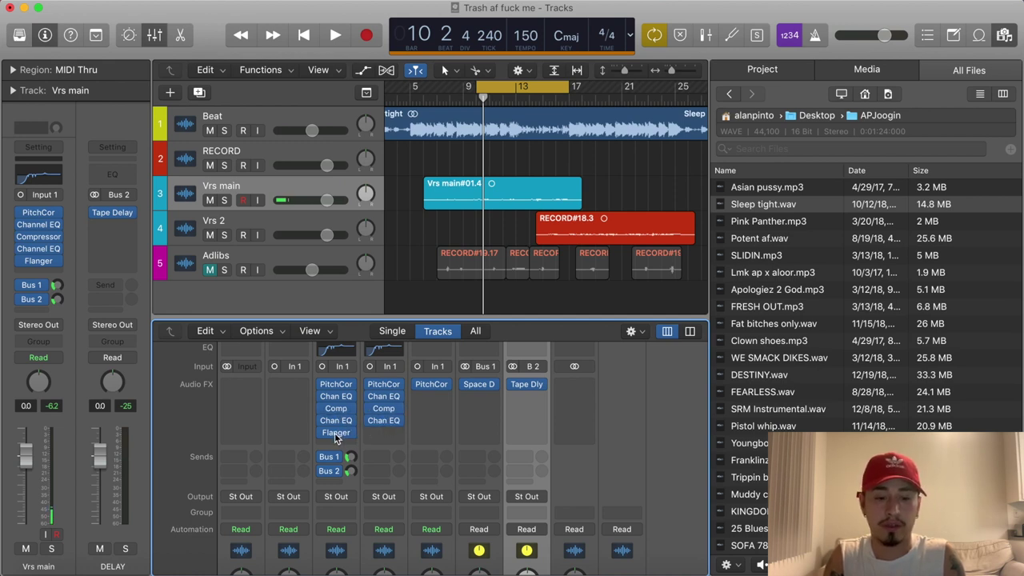
drag(375, 433, 376, 433)
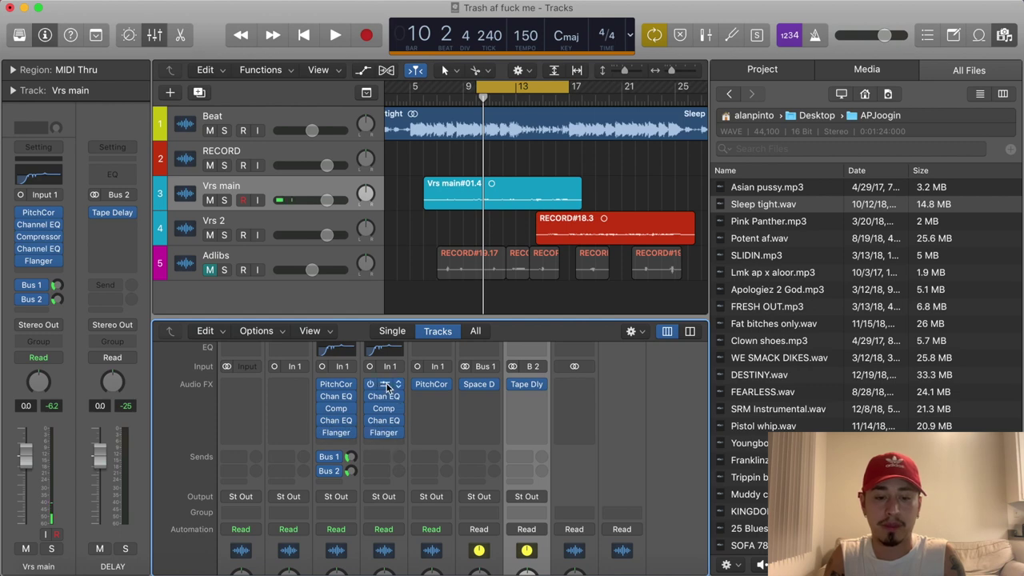
drag(426, 383, 431, 408)
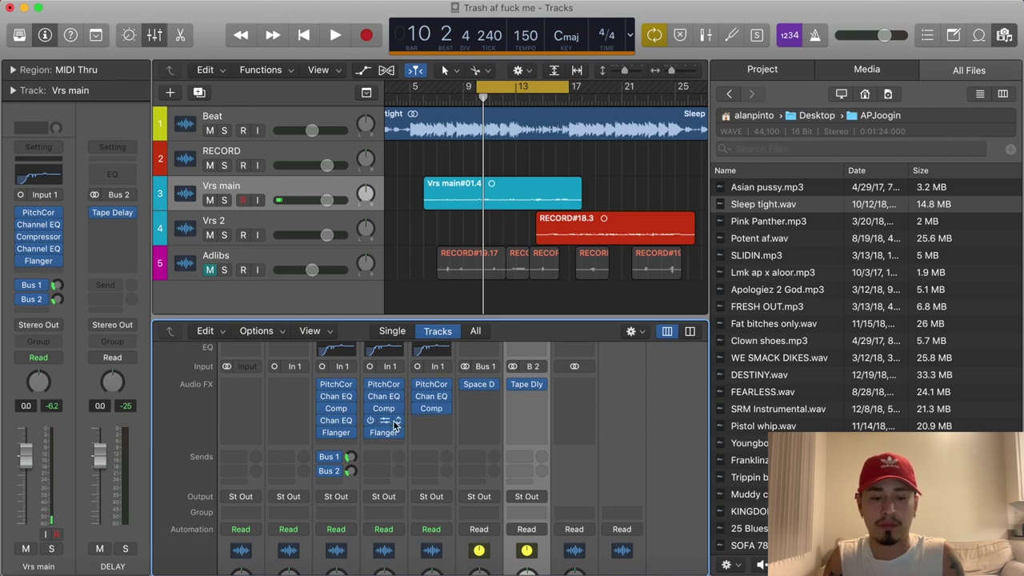
drag(383, 420, 426, 438)
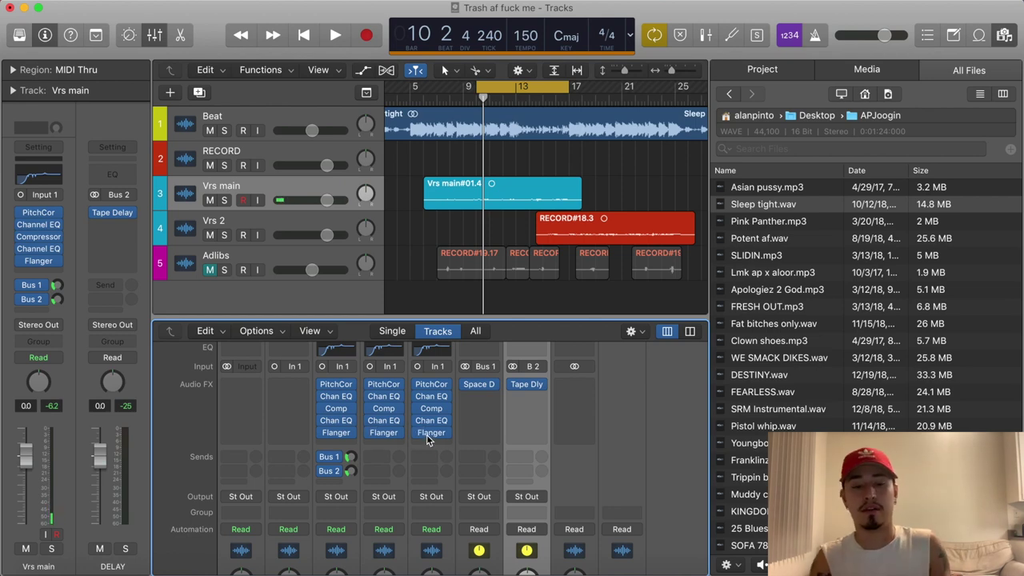
Send channel 4 to Bus 1, unmute Adlibs and play from bar 9
click(377, 454)
mouse_move(407, 519)
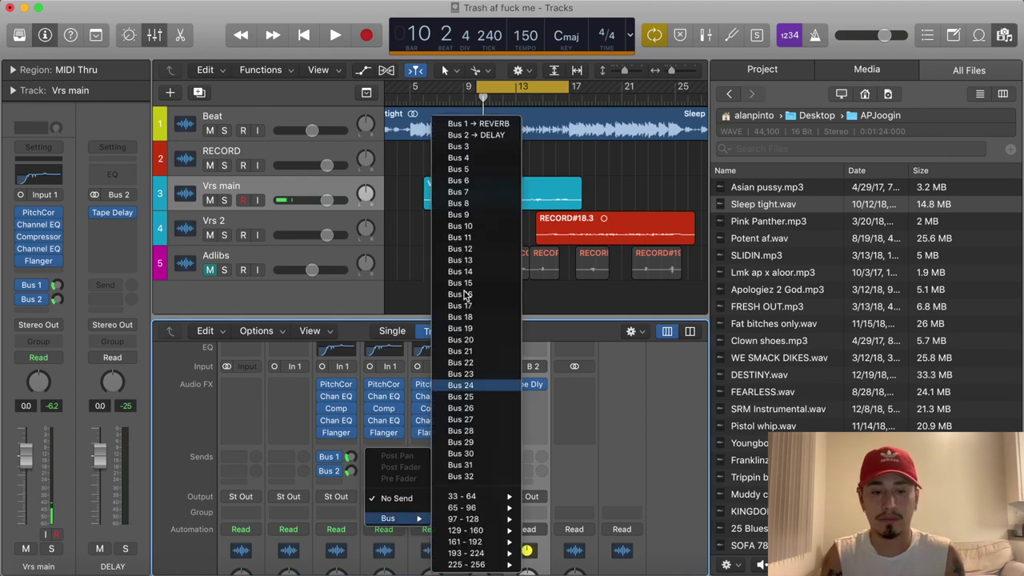
click(460, 122)
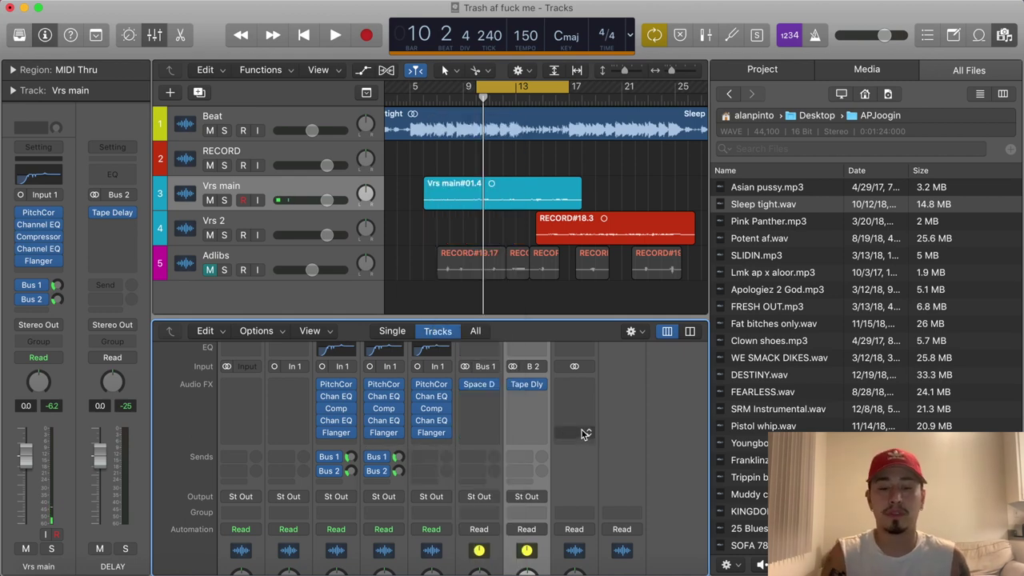
mouse_move(385, 464)
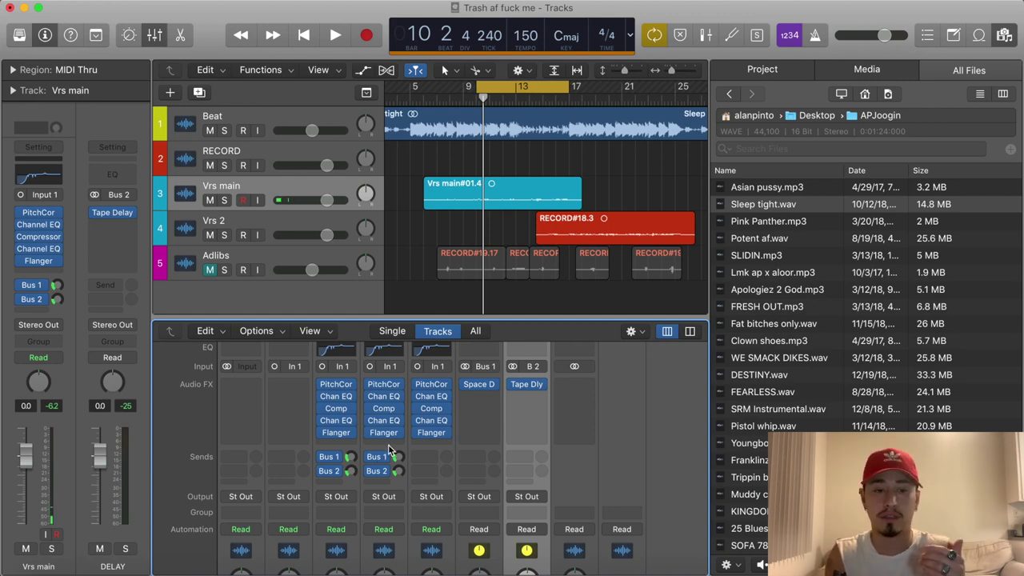
key(space)
key(c)
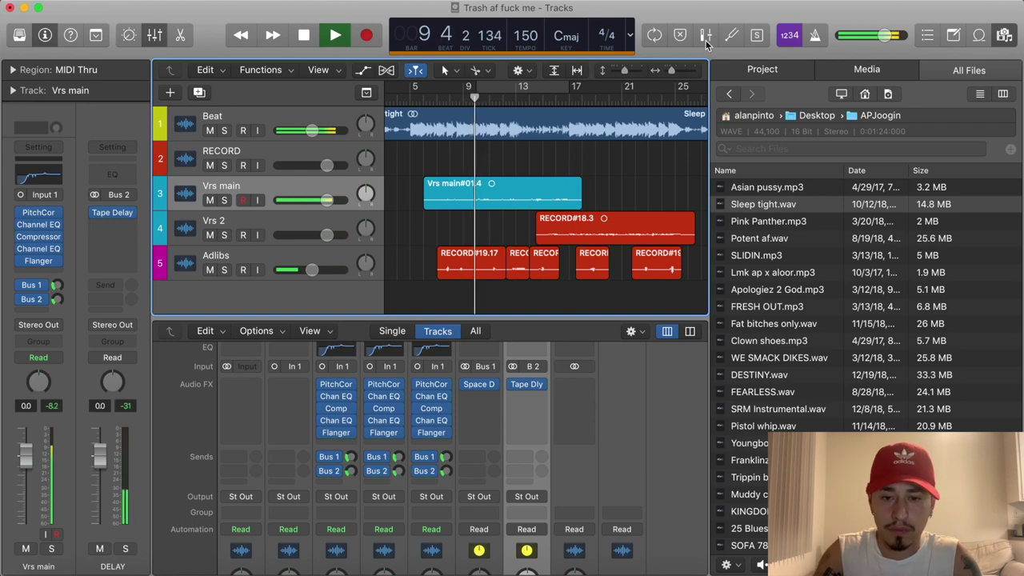
Cut away the unwanted Adlibs region pieces around bar 11 and copy RECORD#19.25 to near bar 10
drag(672, 70, 681, 72)
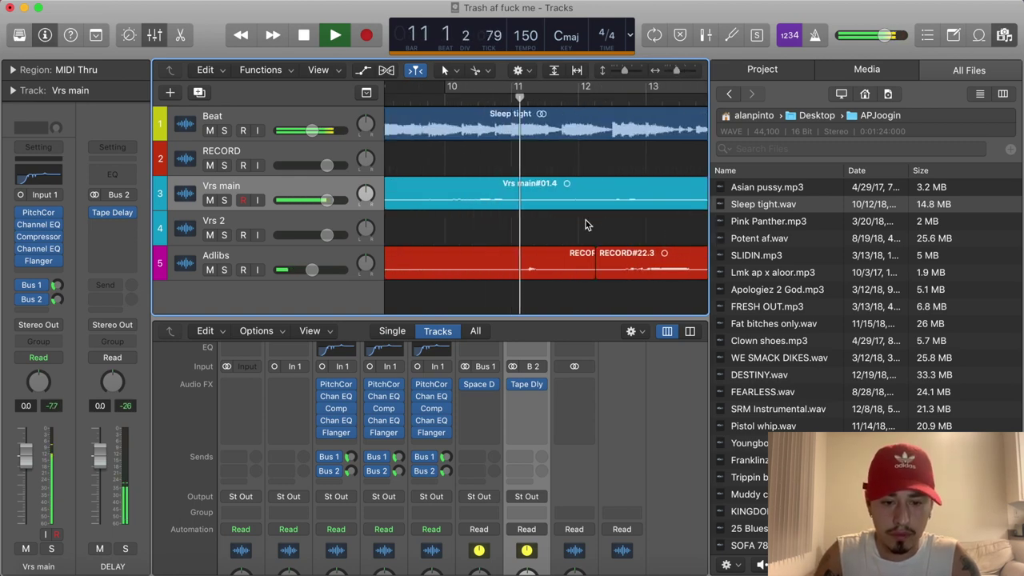
click(678, 76)
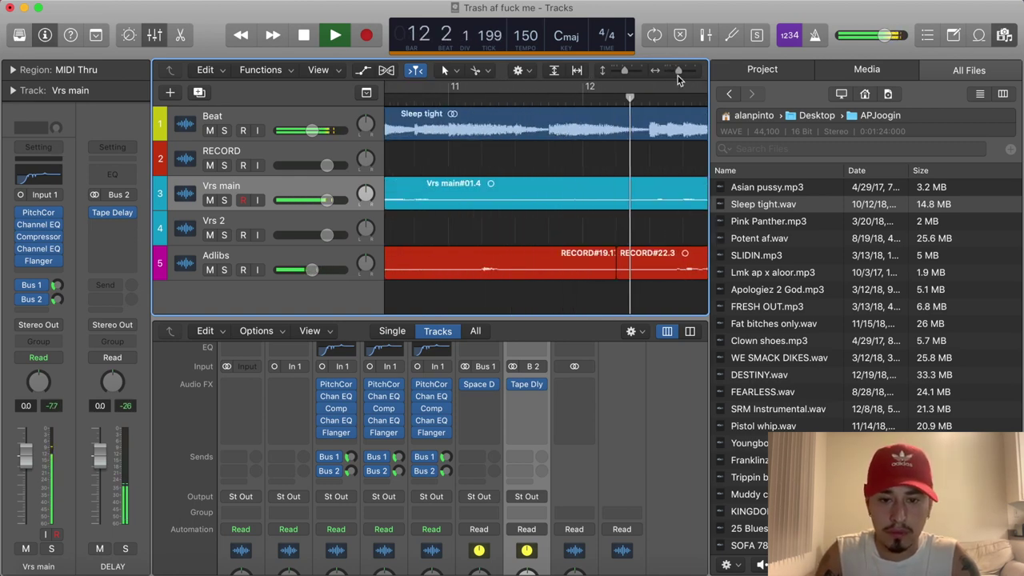
drag(677, 76, 671, 75)
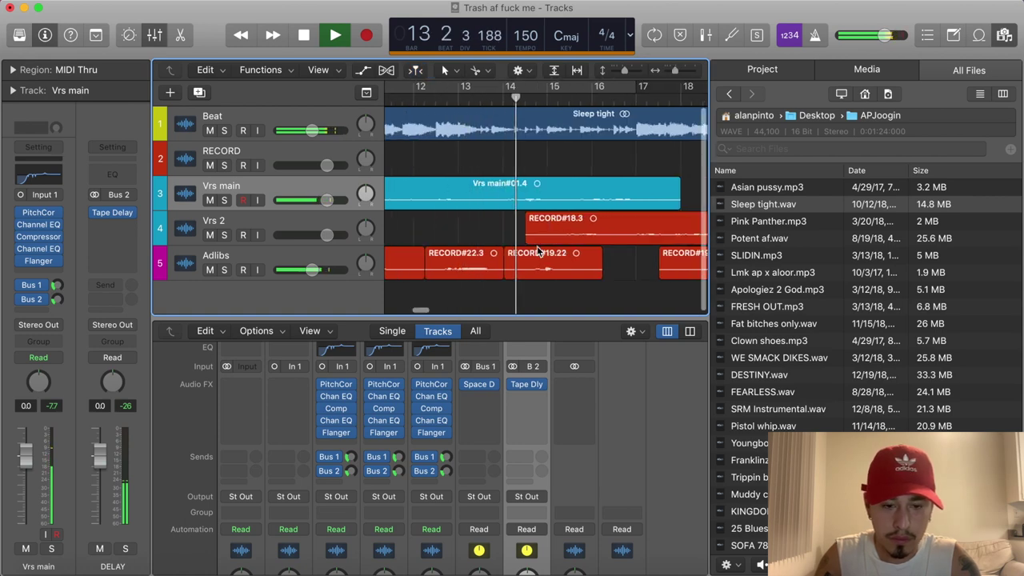
scroll(488, 254, left, 3)
click(447, 262)
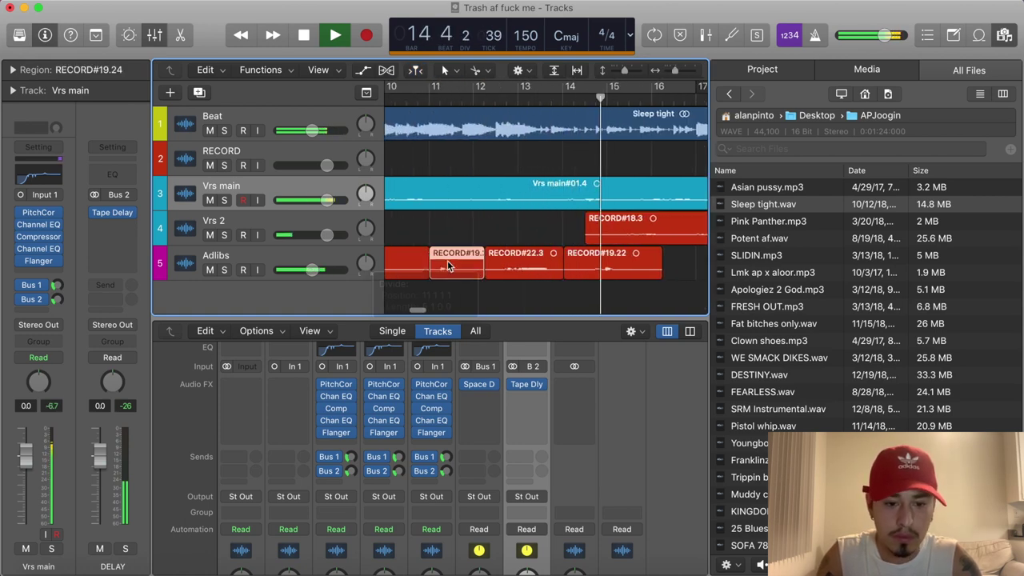
key(Delete)
click(629, 269)
key(Delete)
drag(595, 274, 418, 273)
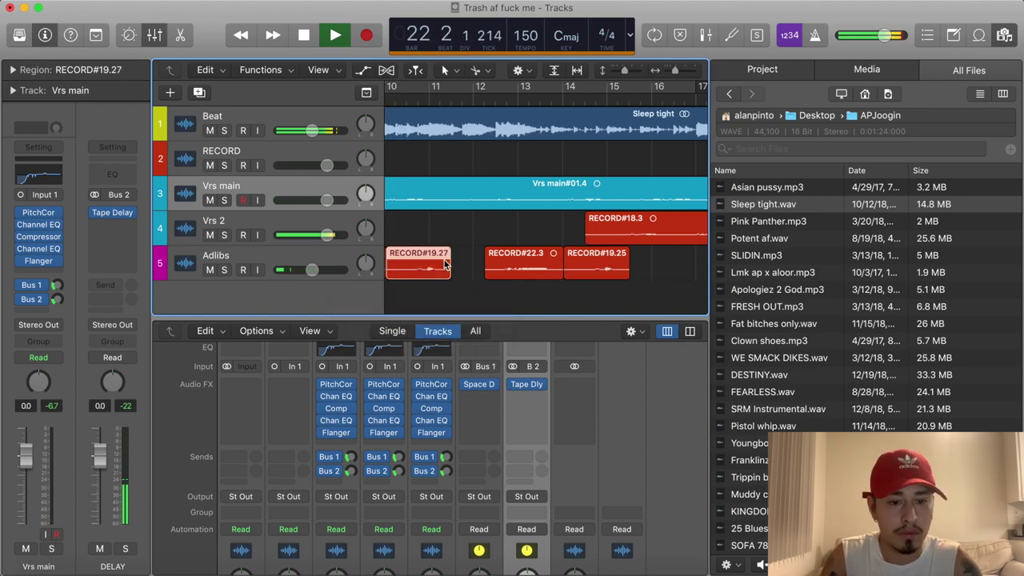
Lower the Adlibs Flanger mix to 18% and close the plug-in window
scroll(452, 264, right, 3)
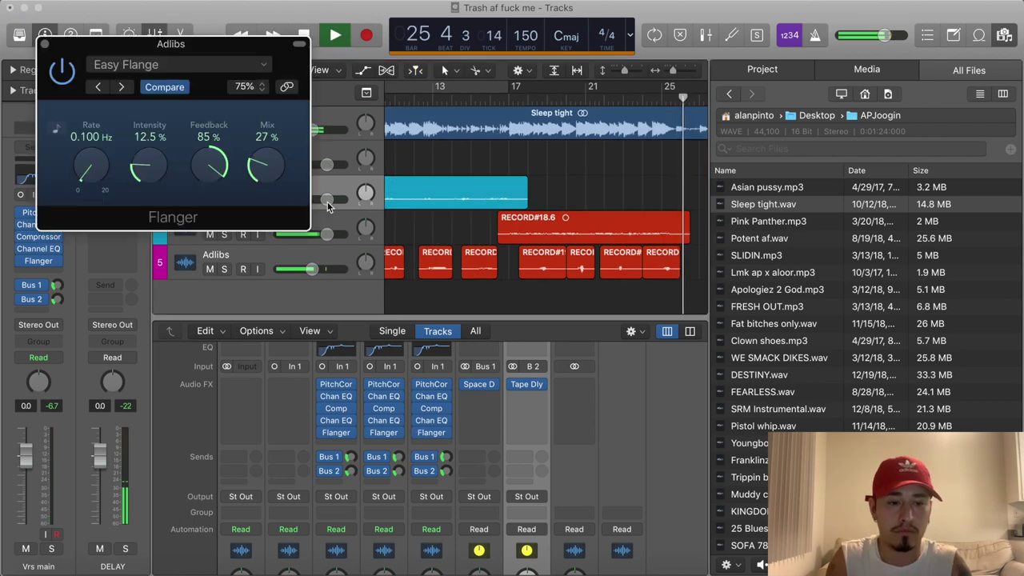
drag(256, 174, 257, 192)
key(space)
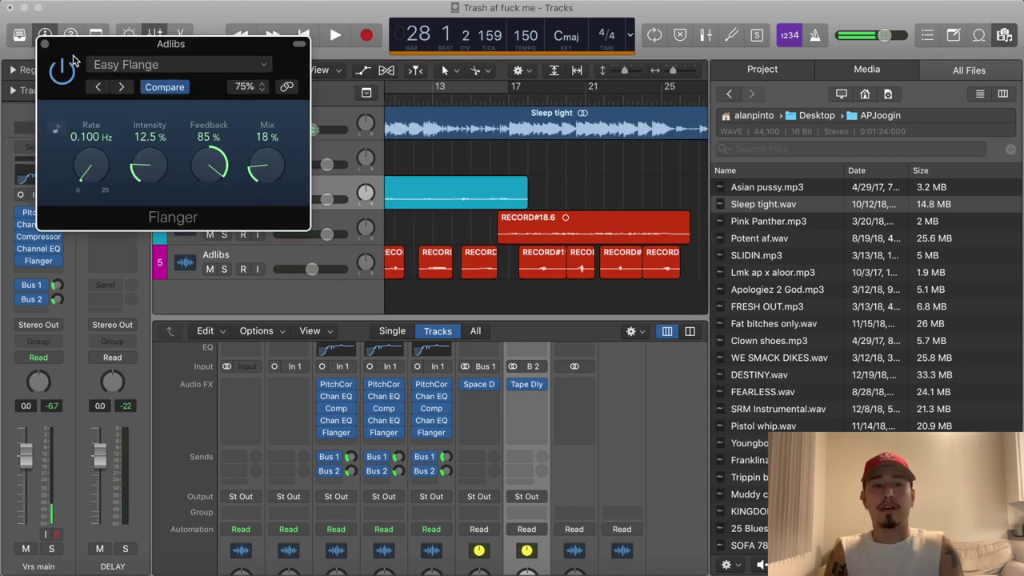
key(super+w)
scroll(556, 302, left, 5)
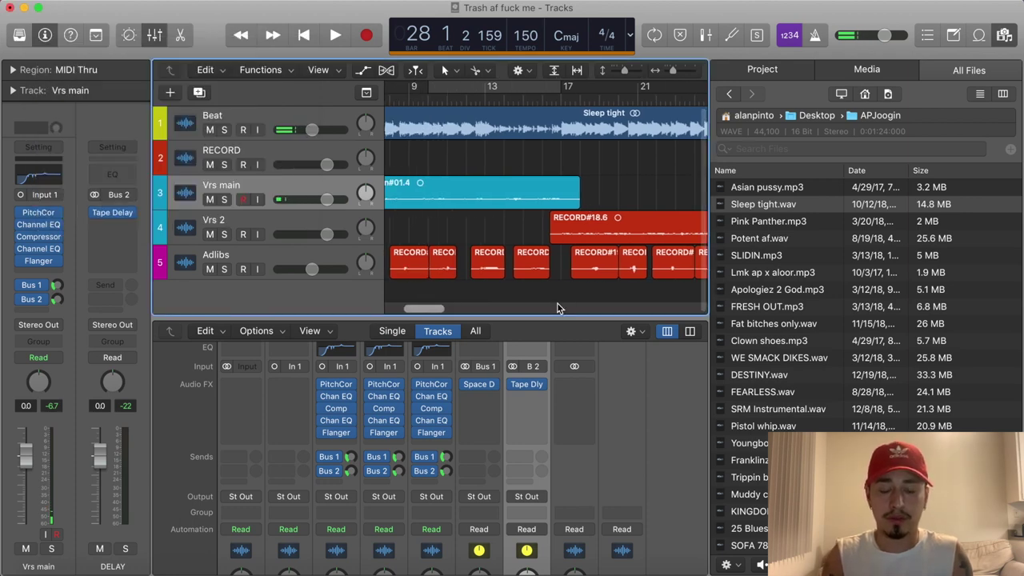
key(space)
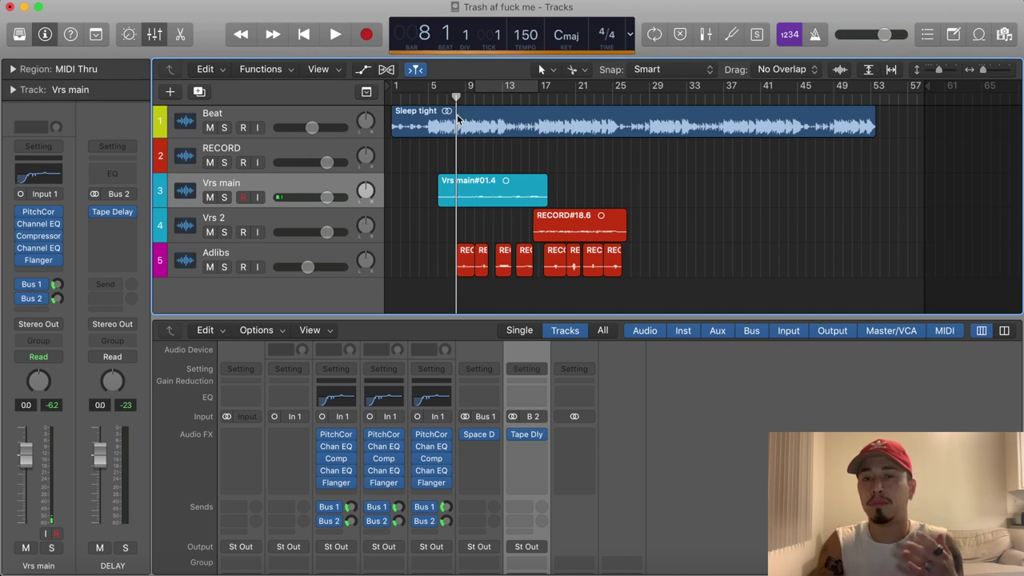
Play back from bar 5 and pull the Adlibs volume fader down to about -8 dB
click(430, 99)
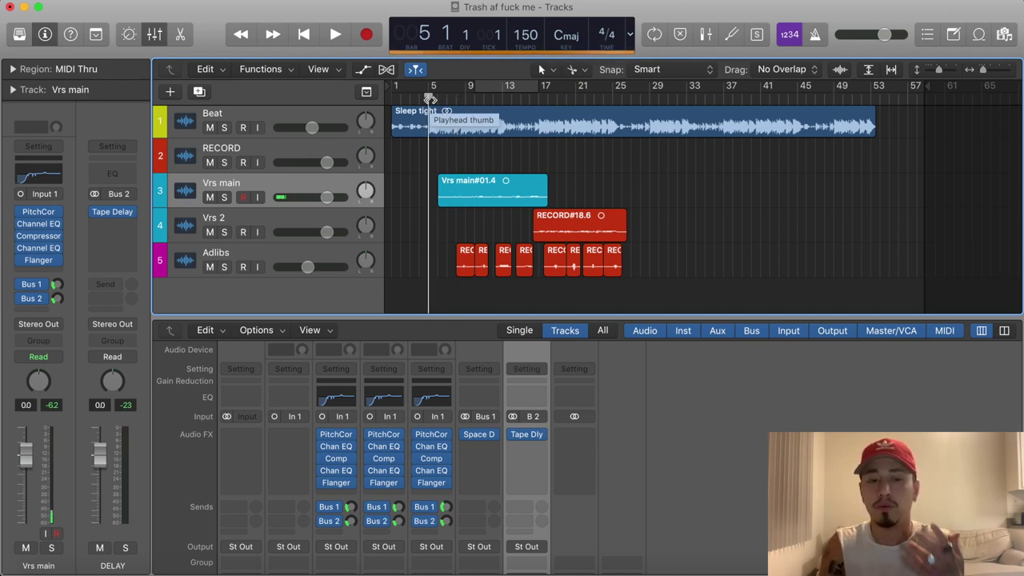
key(space)
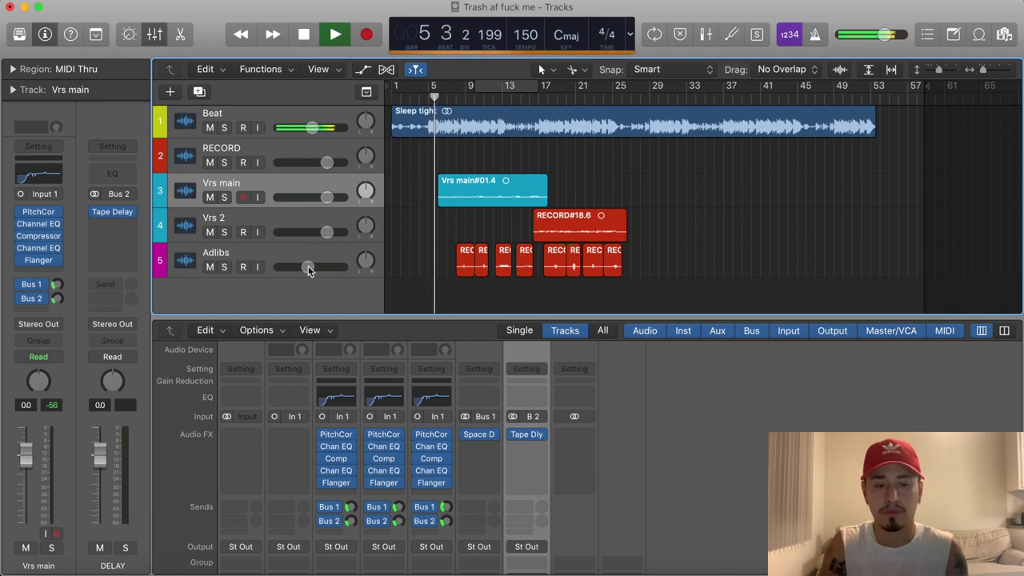
mouse_move(308, 266)
drag(308, 266, 306, 266)
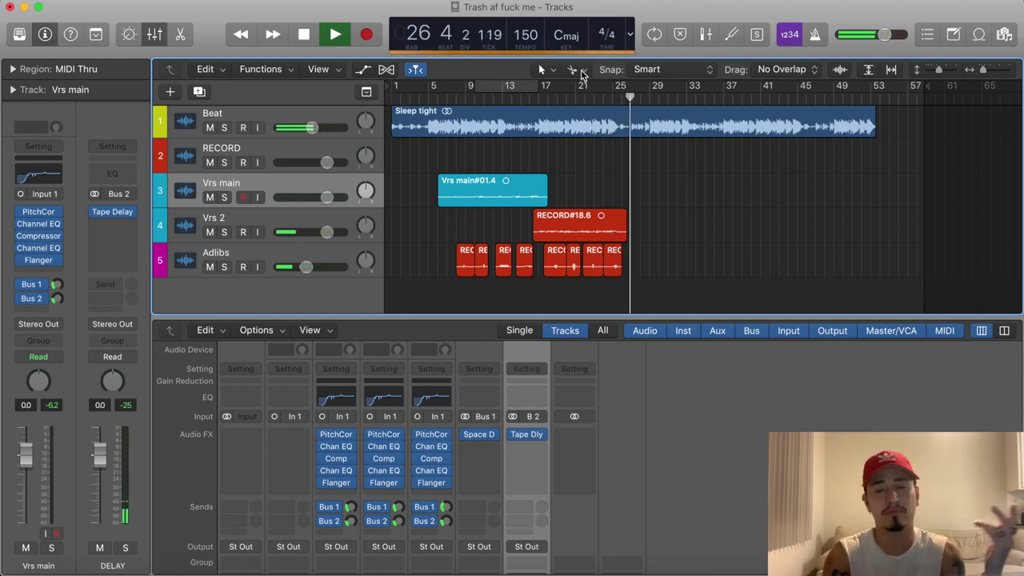
key(space)
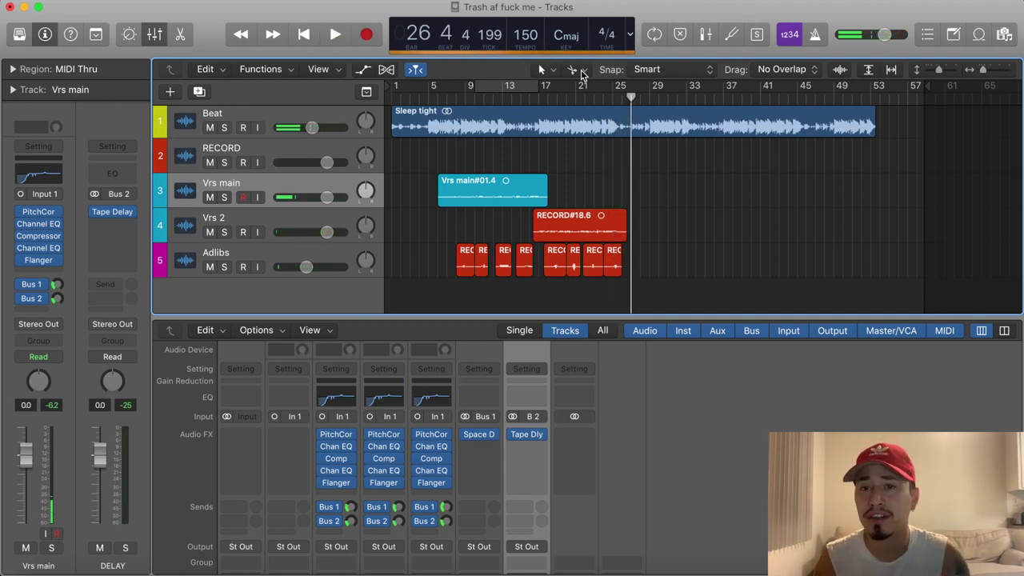